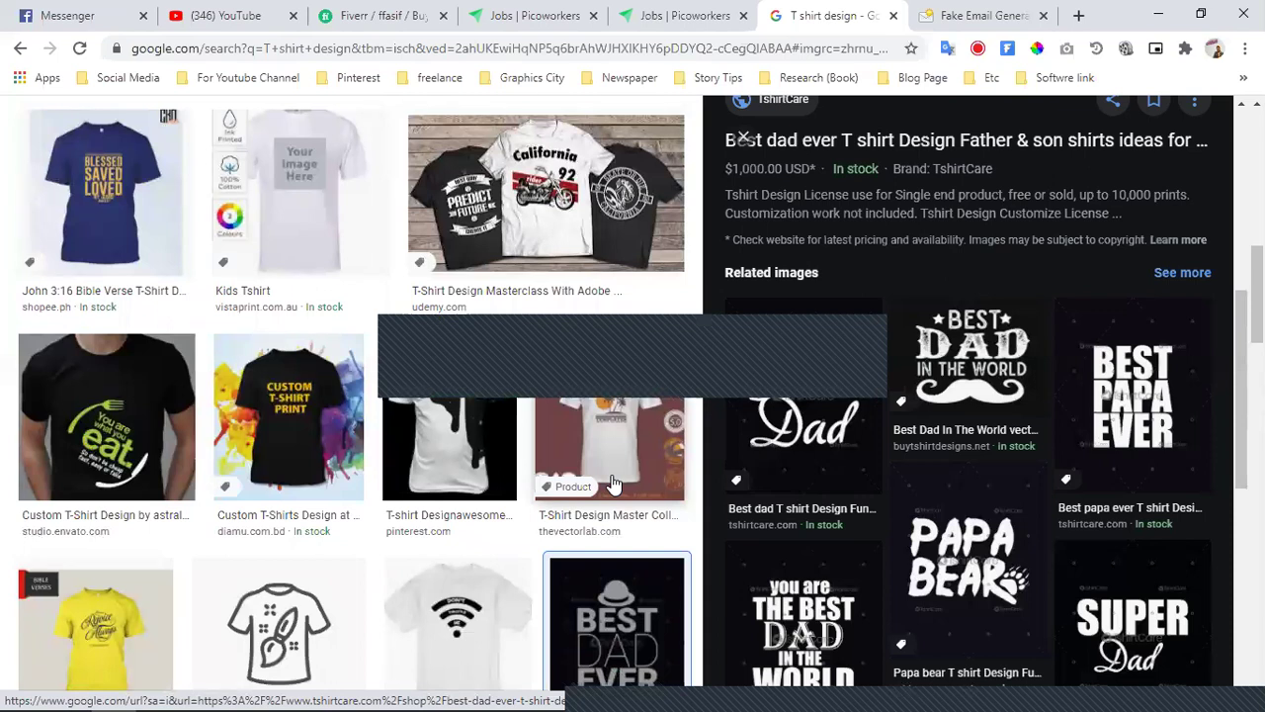
mouse_move(667, 692)
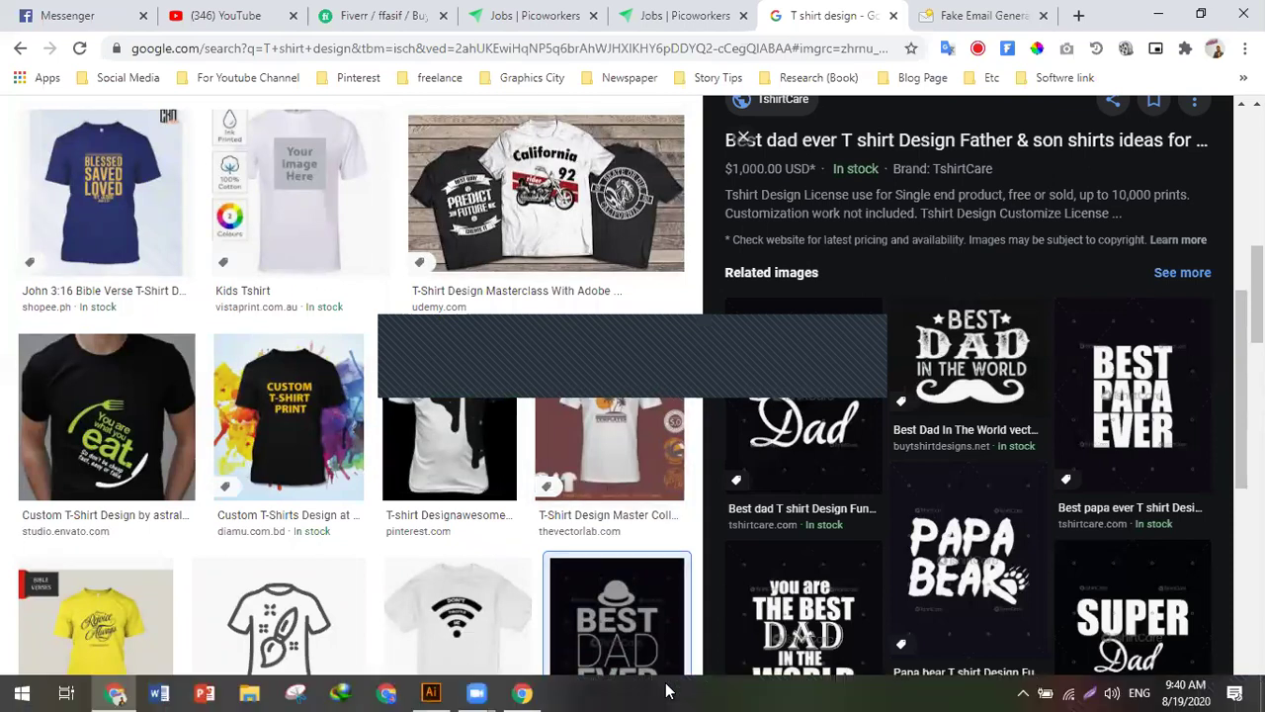
click(808, 690)
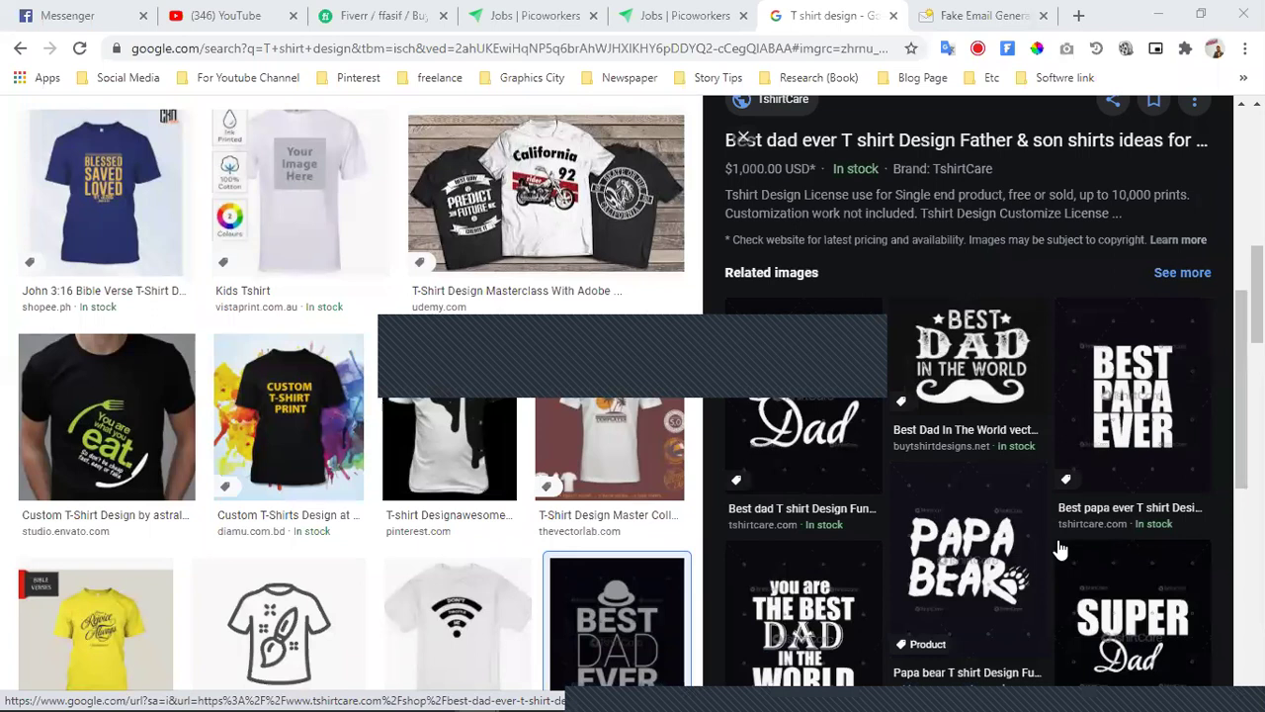
scroll(1048, 558, up, 5)
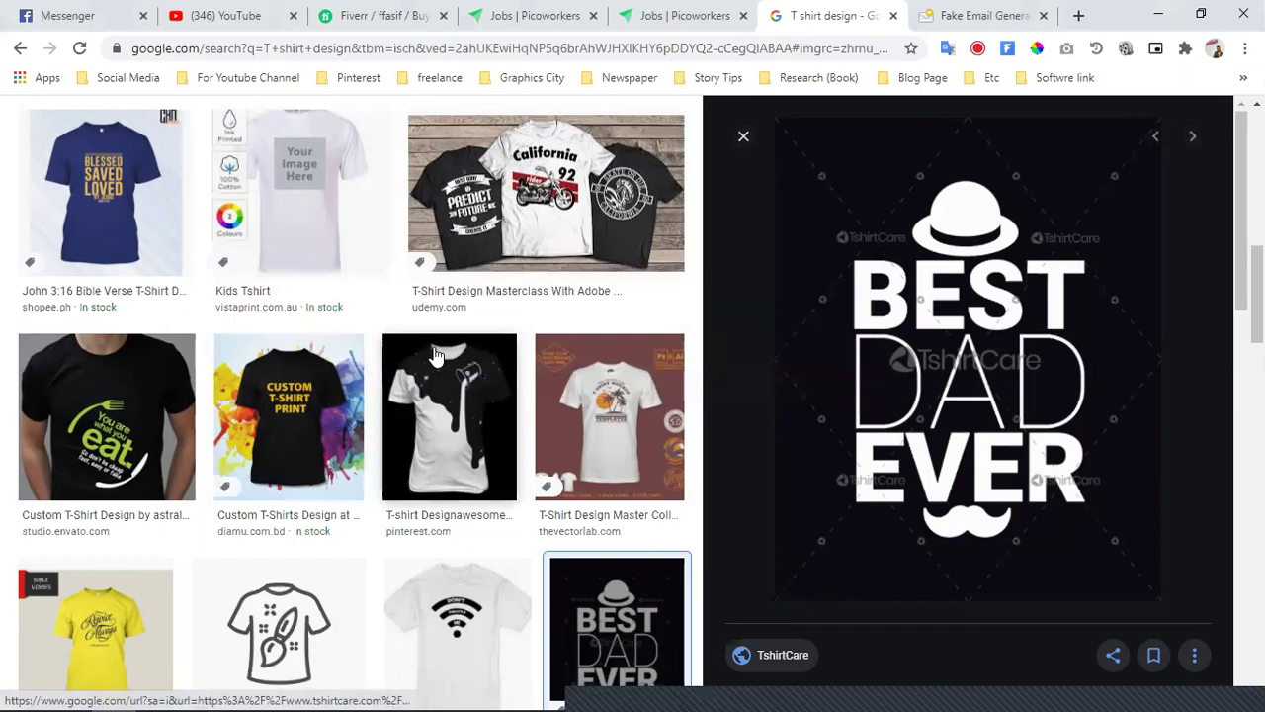
- Switch to Adobe Illustrator and draw a long, thin horizontal rectangle in the upper middle of the artboard
key(alt+Tab)
key(alt+Tab)
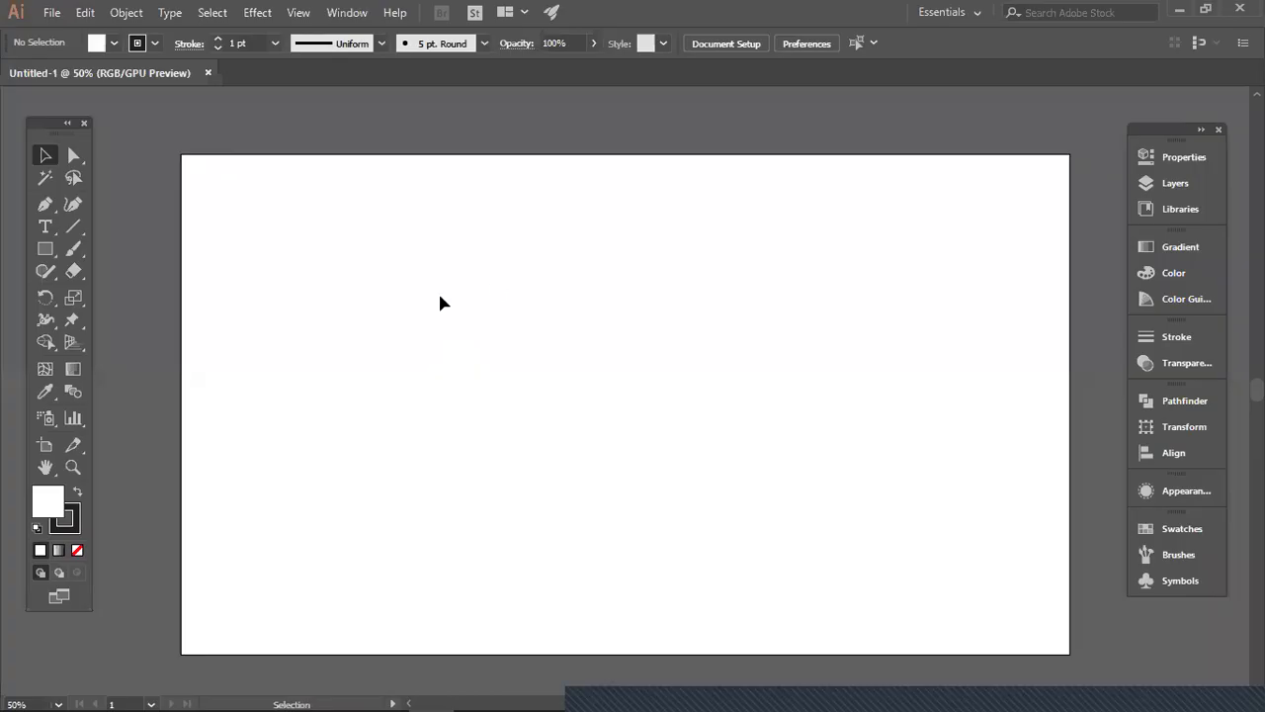
click(39, 252)
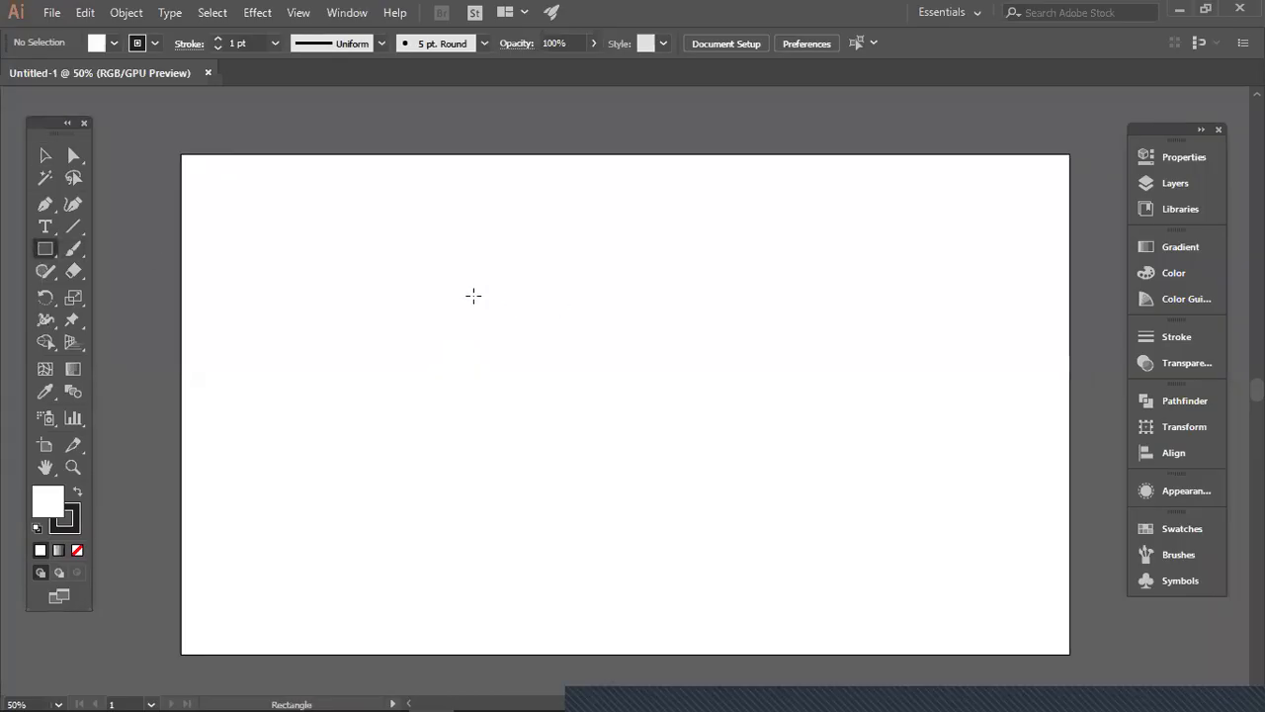
drag(473, 294, 826, 336)
key(v)
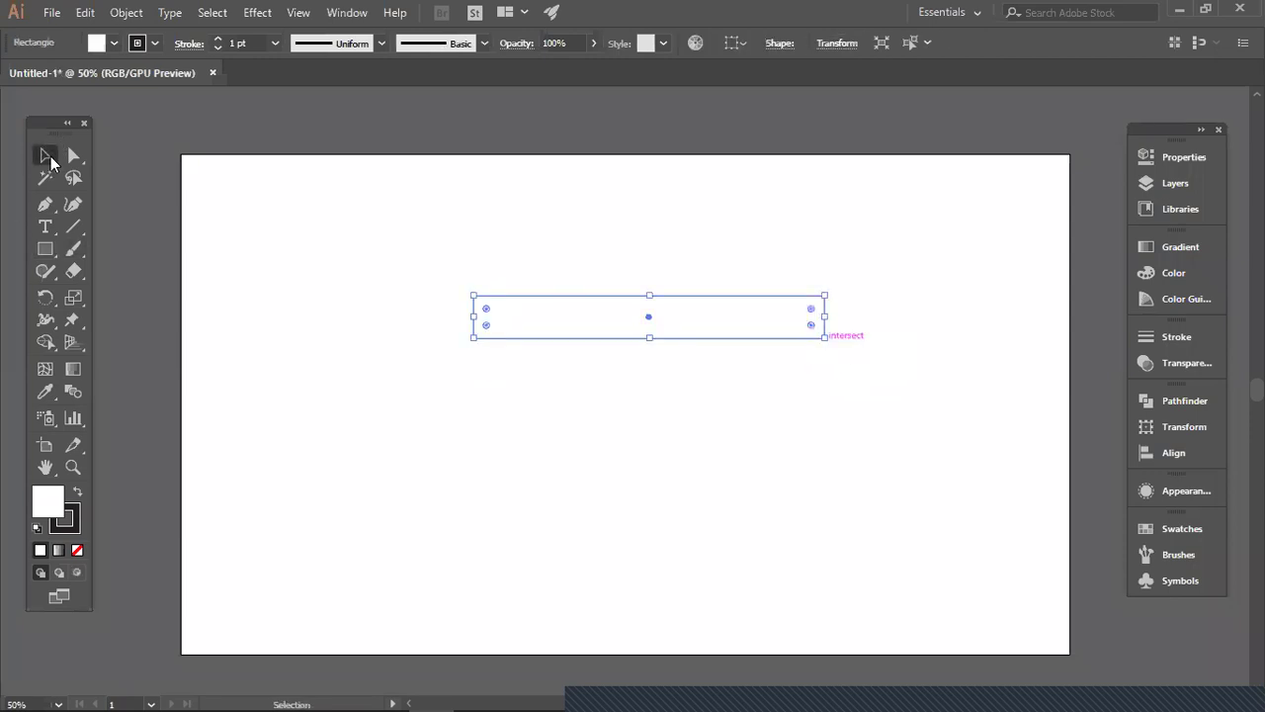
drag(456, 267, 517, 319)
drag(582, 372, 530, 347)
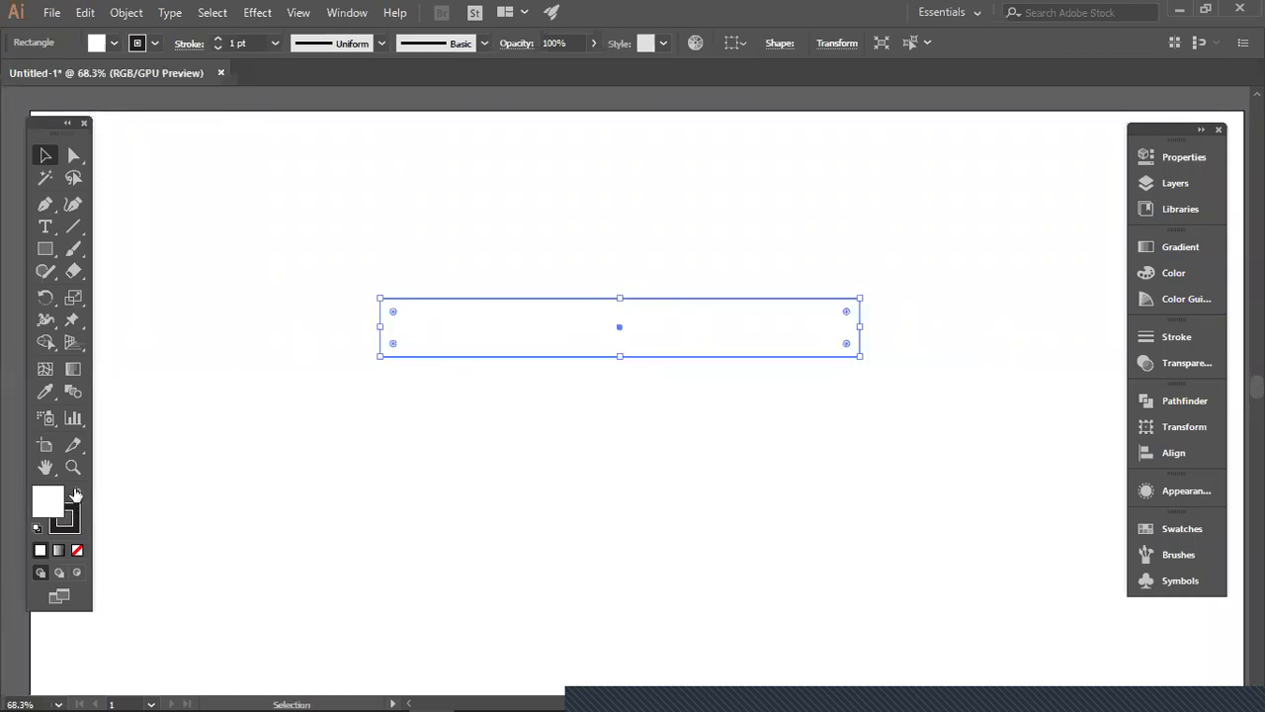
- Give the rectangle no fill and a black outline with a 7 pt stroke weight
click(75, 492)
click(62, 510)
click(77, 549)
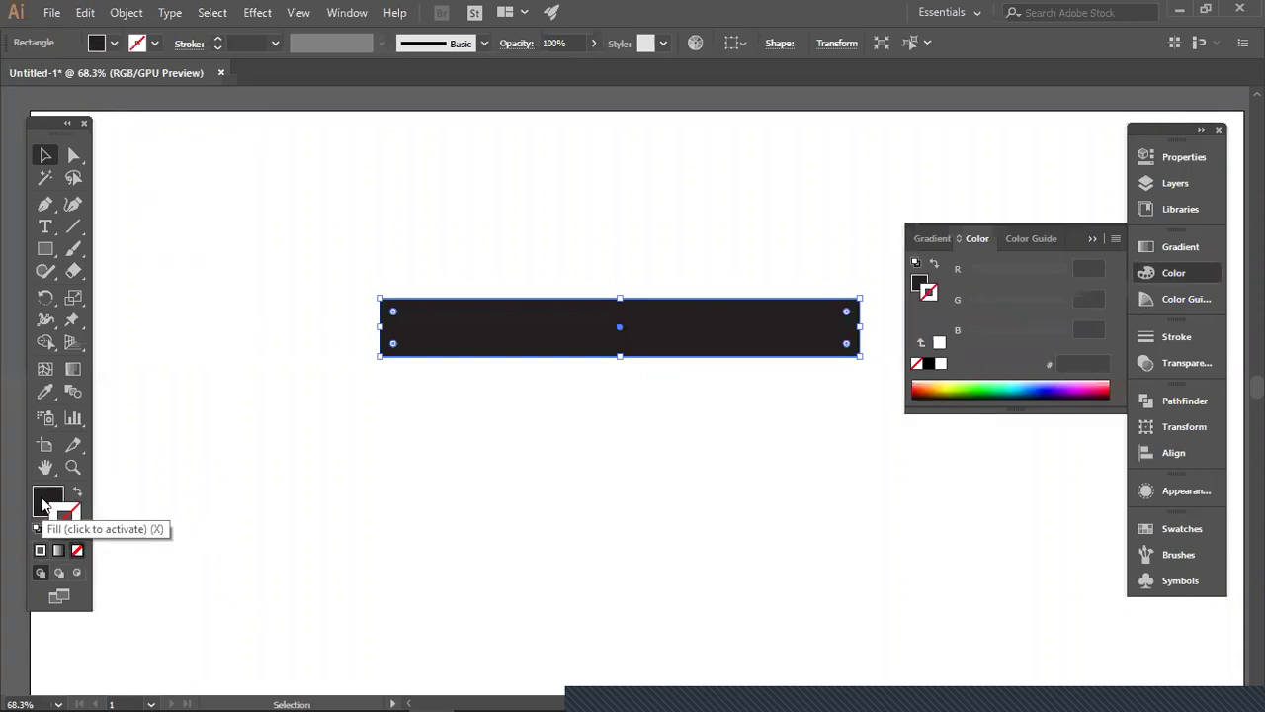
click(559, 367)
click(559, 341)
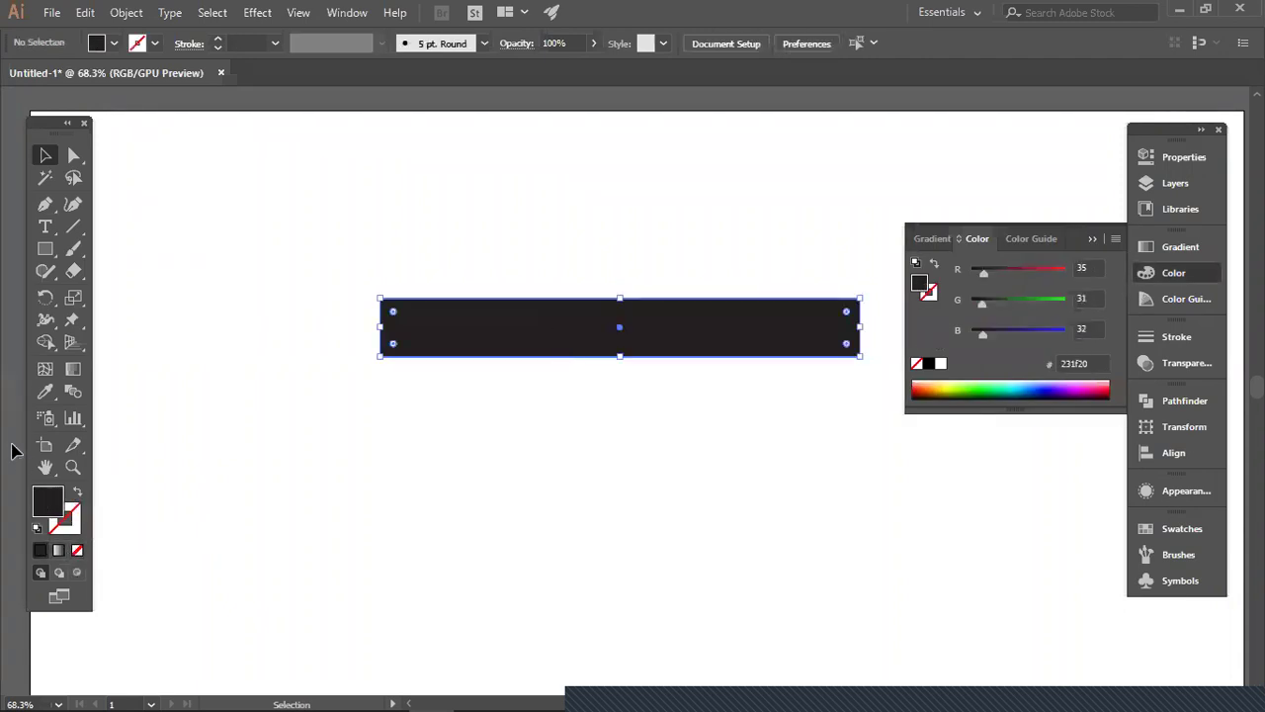
click(78, 496)
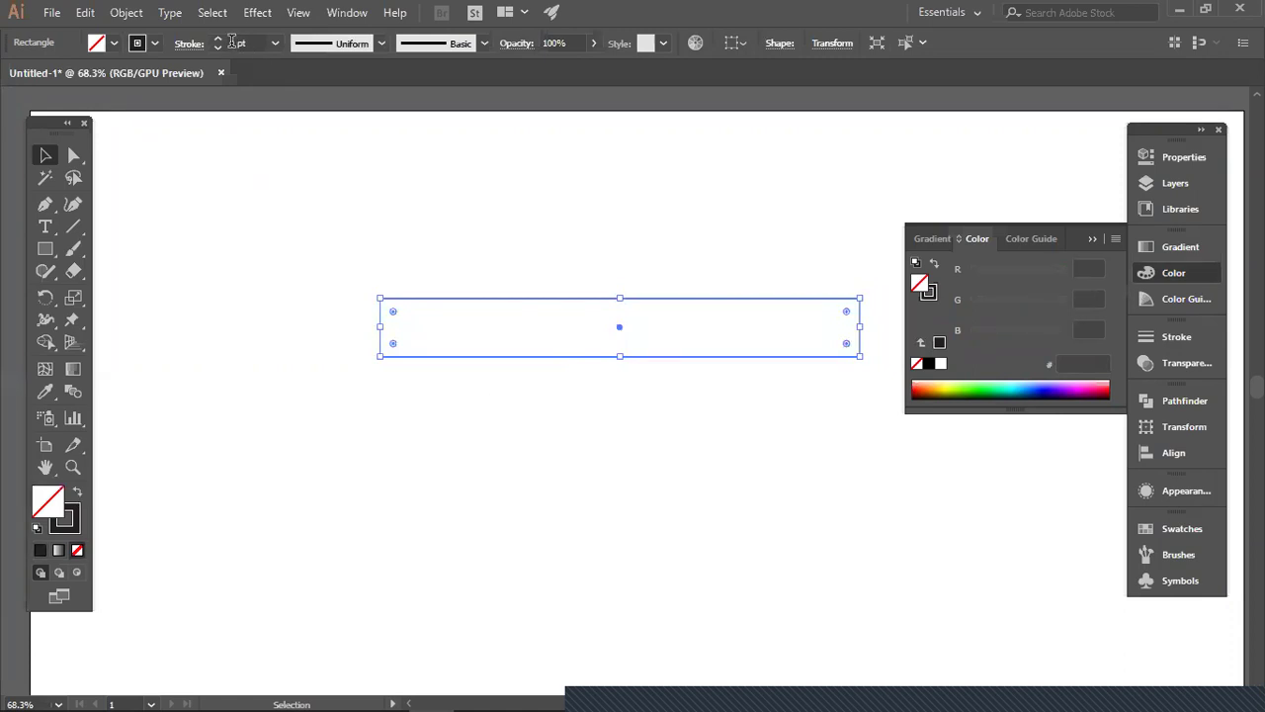
click(219, 40)
click(220, 40)
click(219, 39)
click(438, 249)
- Duplicate the rectangle, placing the copy slightly lower and farther left so that it overlaps the original
drag(579, 302, 389, 308)
drag(351, 232, 571, 245)
drag(573, 315, 554, 251)
click(569, 314)
click(500, 320)
drag(414, 326, 473, 366)
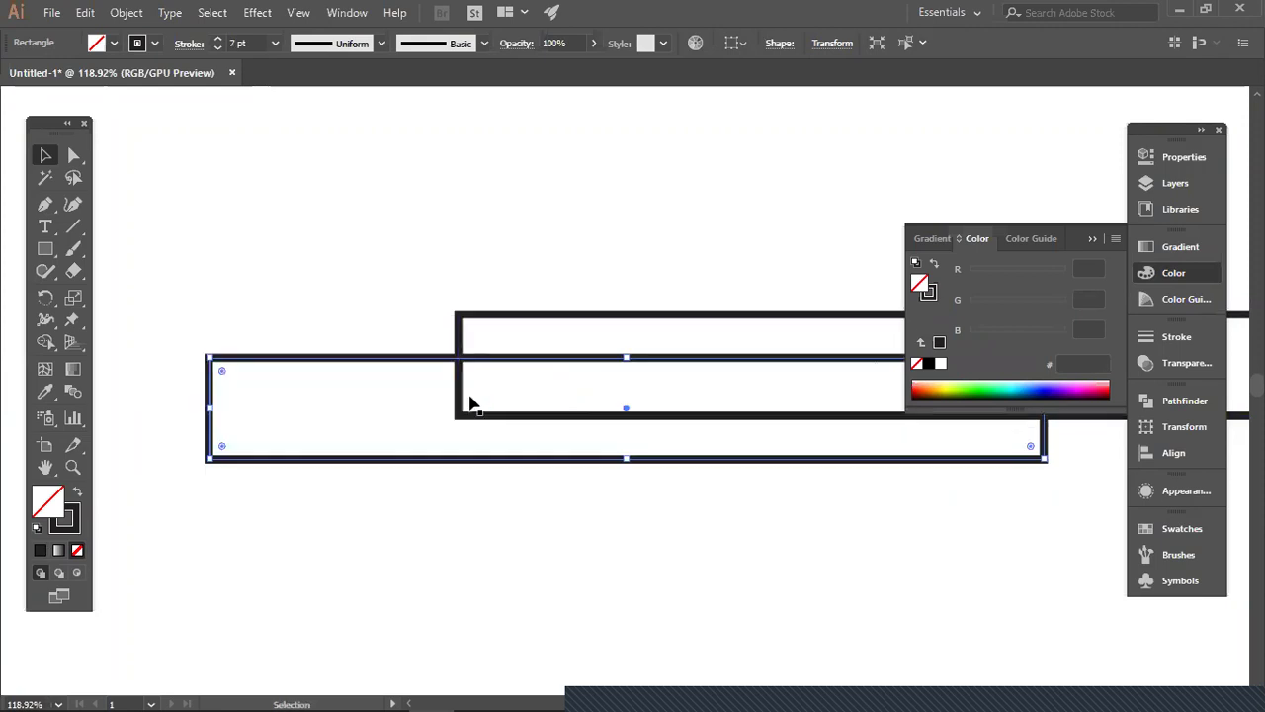
- Shorten the copied rectangle by moving its two right corner anchors back to the original rectangle's left edge
drag(536, 432, 385, 334)
click(78, 154)
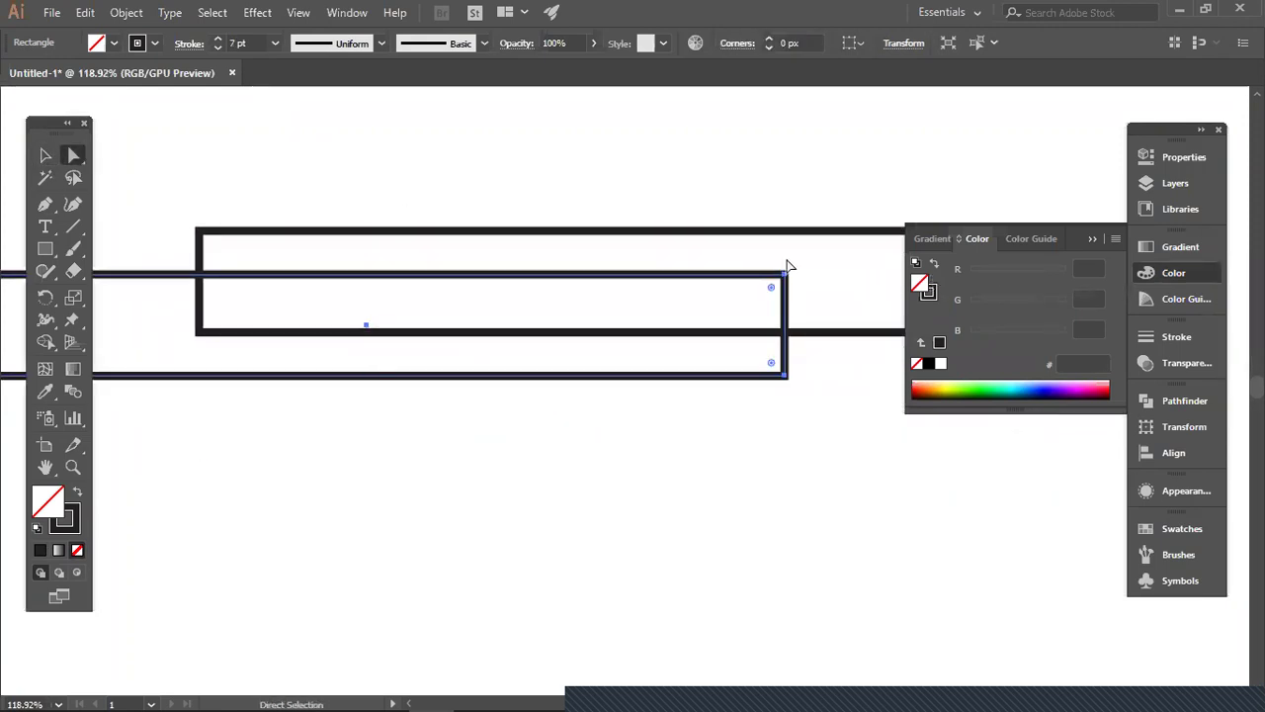
click(785, 374)
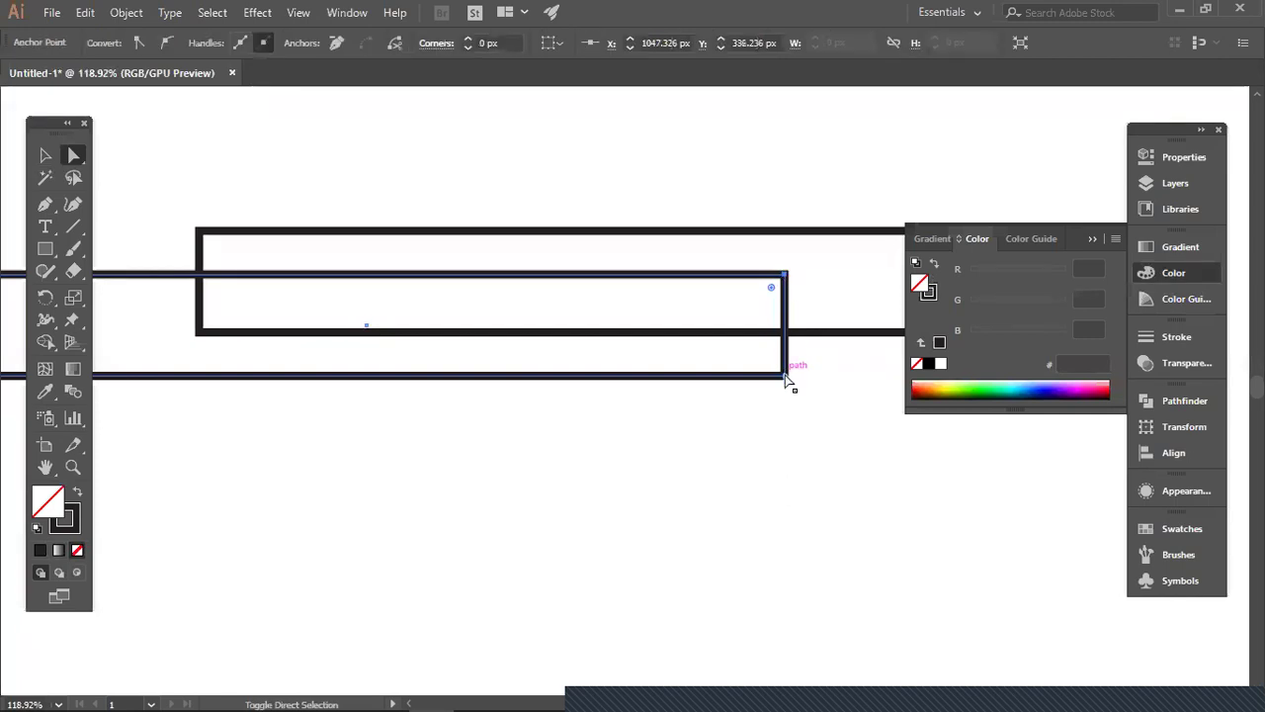
drag(785, 355, 265, 367)
drag(366, 369, 821, 382)
drag(731, 299, 667, 304)
drag(729, 399, 663, 401)
click(602, 443)
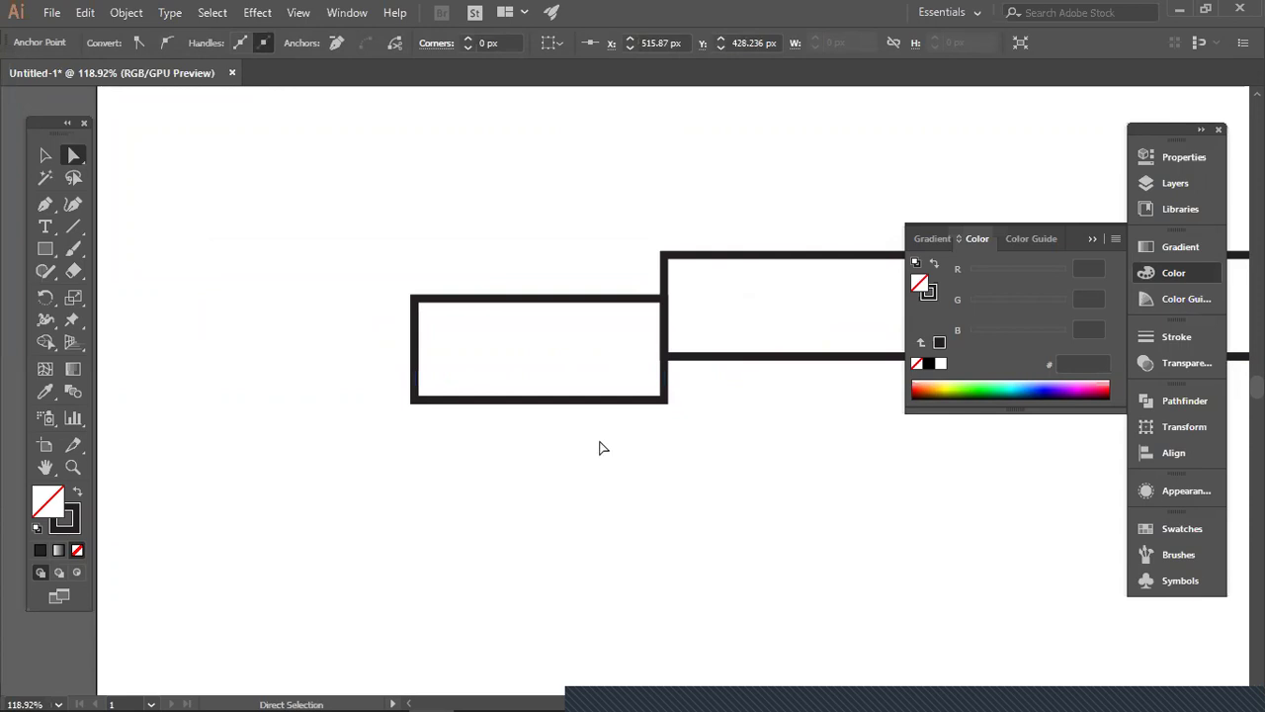
- Add an anchor point midway along the short rectangle's left side and pull it inward to form a V-notched ribbon tail
key(z)
drag(477, 336, 517, 363)
key(a)
mouse_move(405, 295)
mouse_down()
mouse_move(446, 297)
mouse_move(445, 311)
mouse_move(404, 295)
mouse_up()
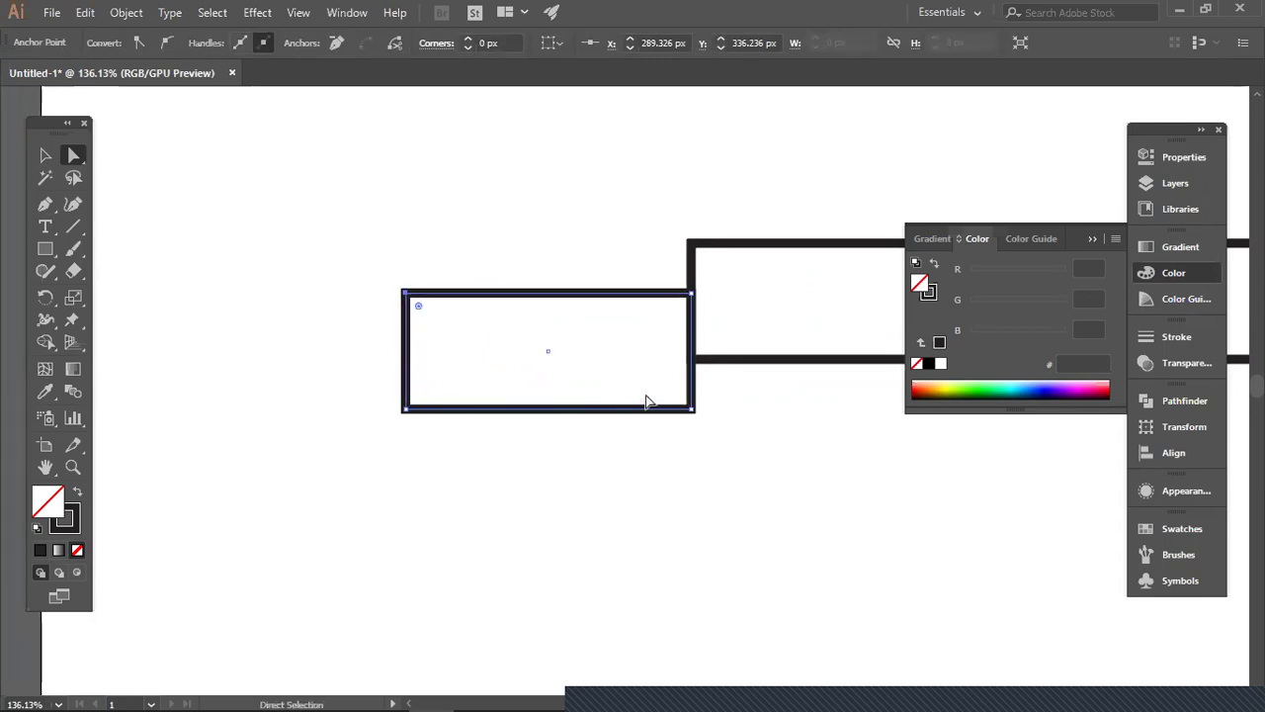
key(alt+Tab)
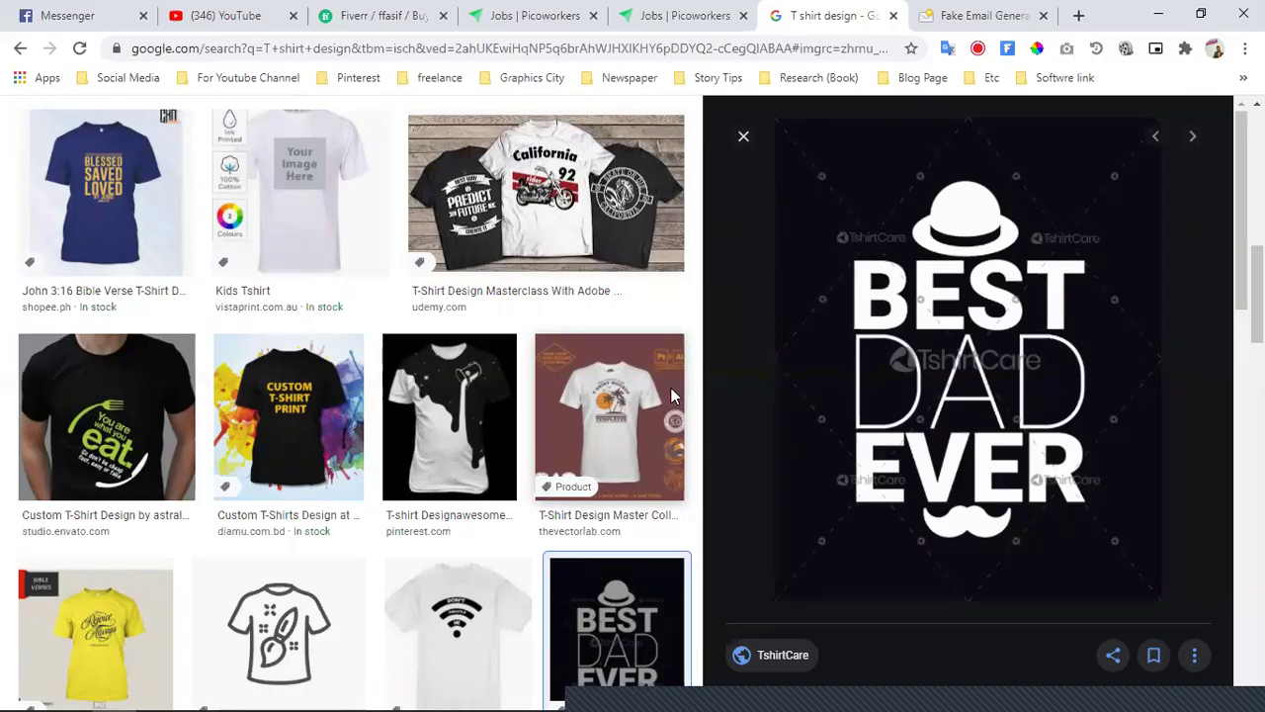
key(alt+Tab)
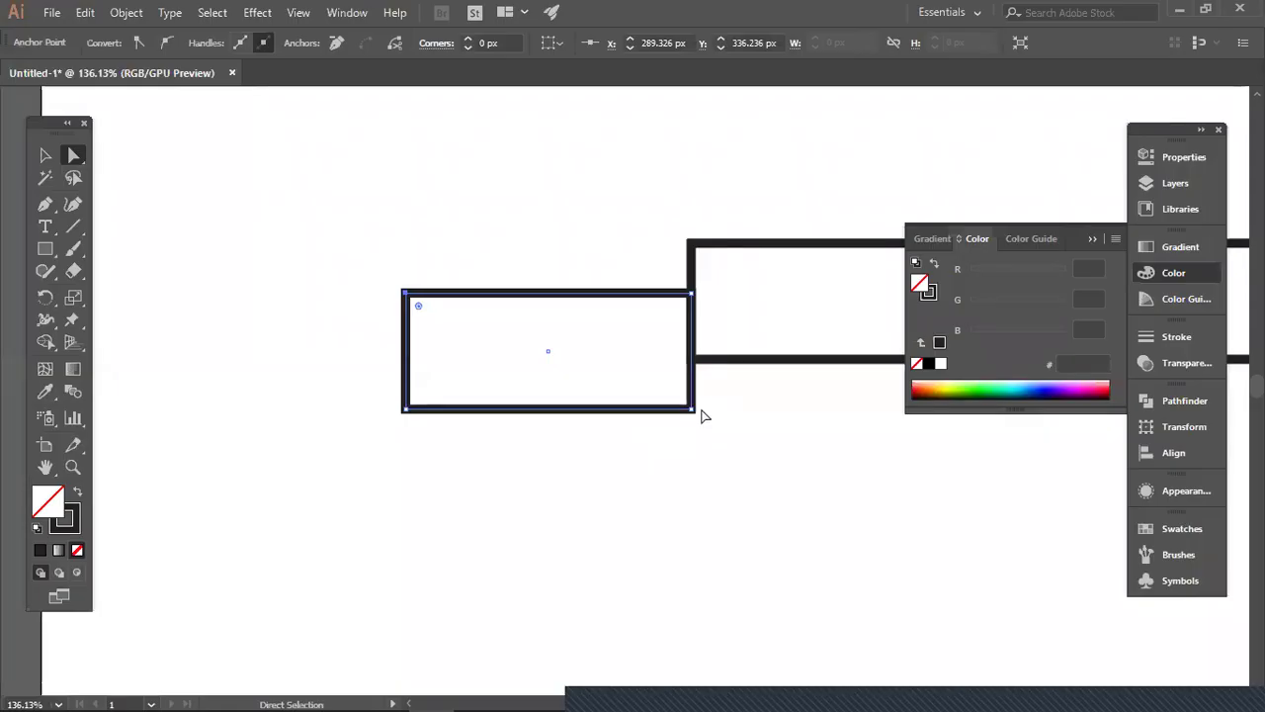
drag(47, 205, 79, 226)
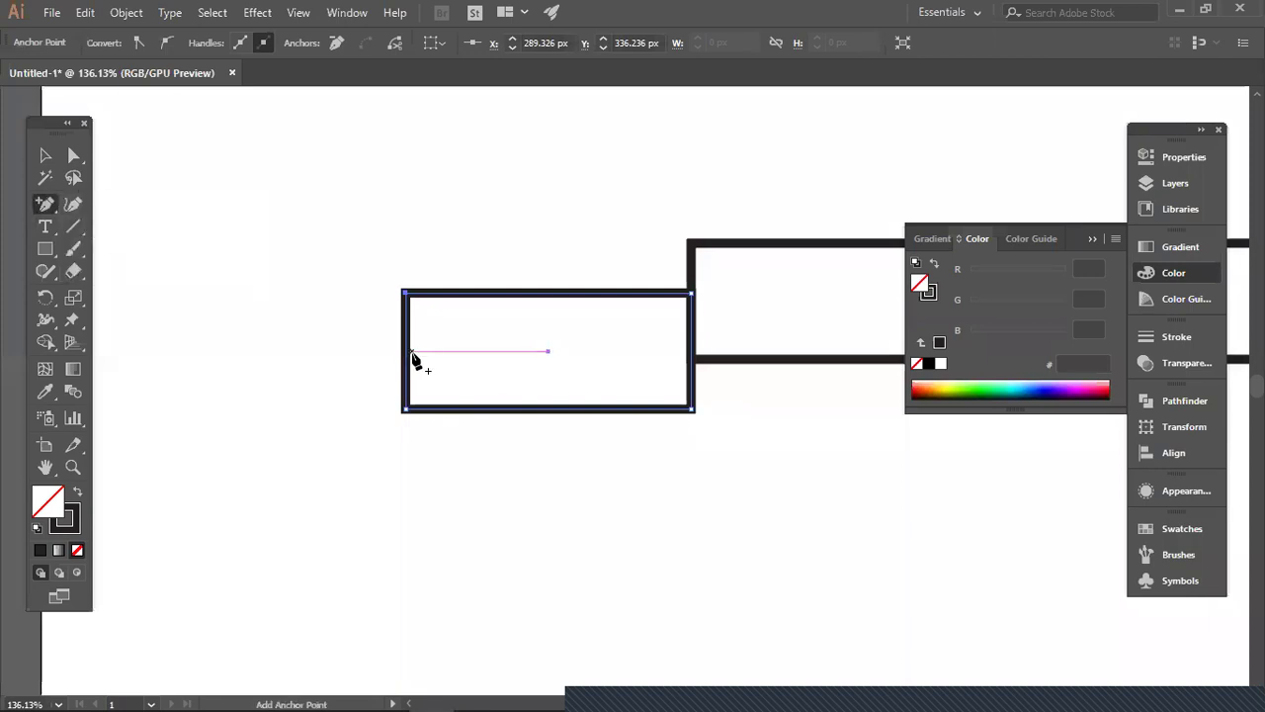
click(408, 350)
click(73, 159)
drag(407, 352, 466, 356)
click(686, 489)
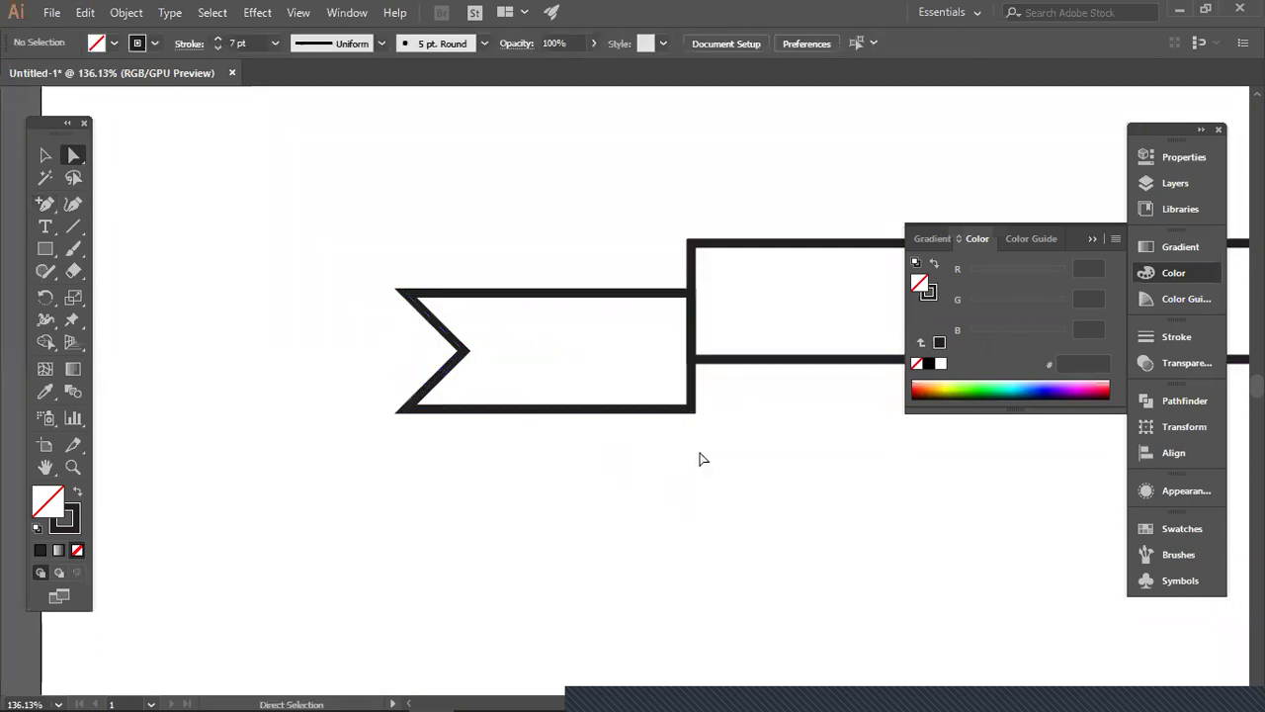
- Try deleting the ribbon tail's lower-right corner anchor, and undo the deletion
key(space)
drag(800, 418, 601, 488)
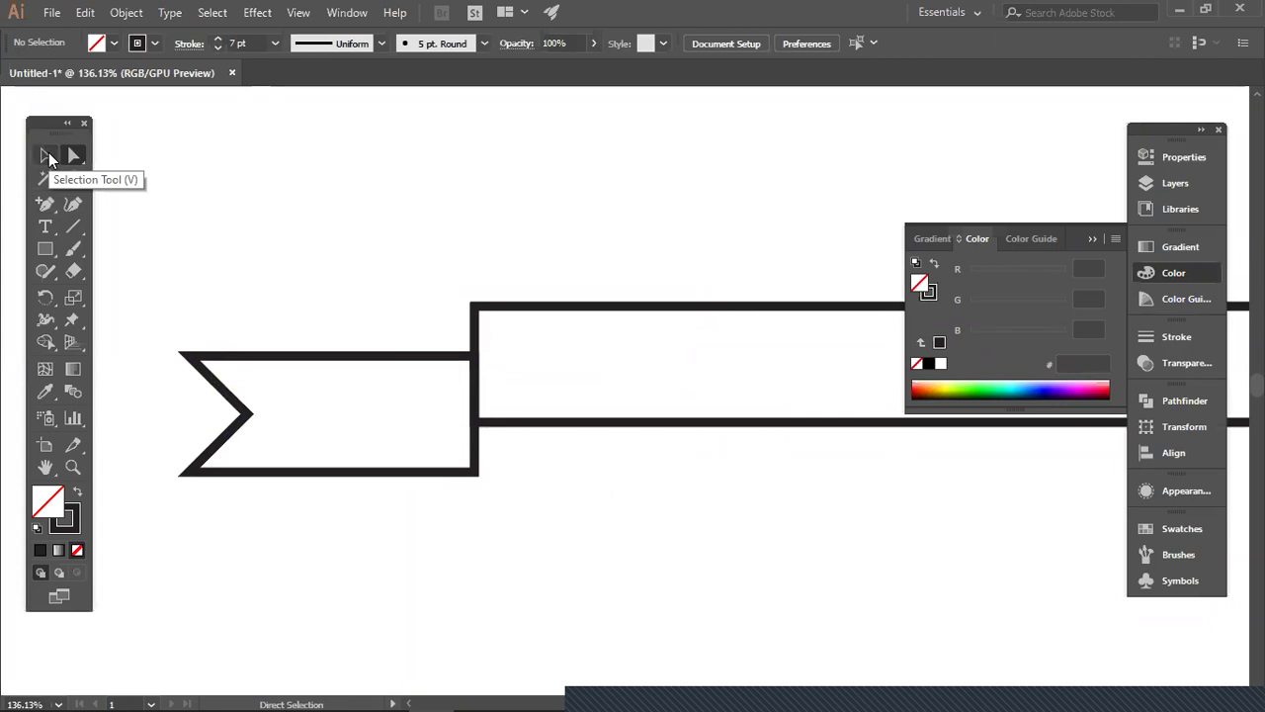
click(48, 156)
click(73, 155)
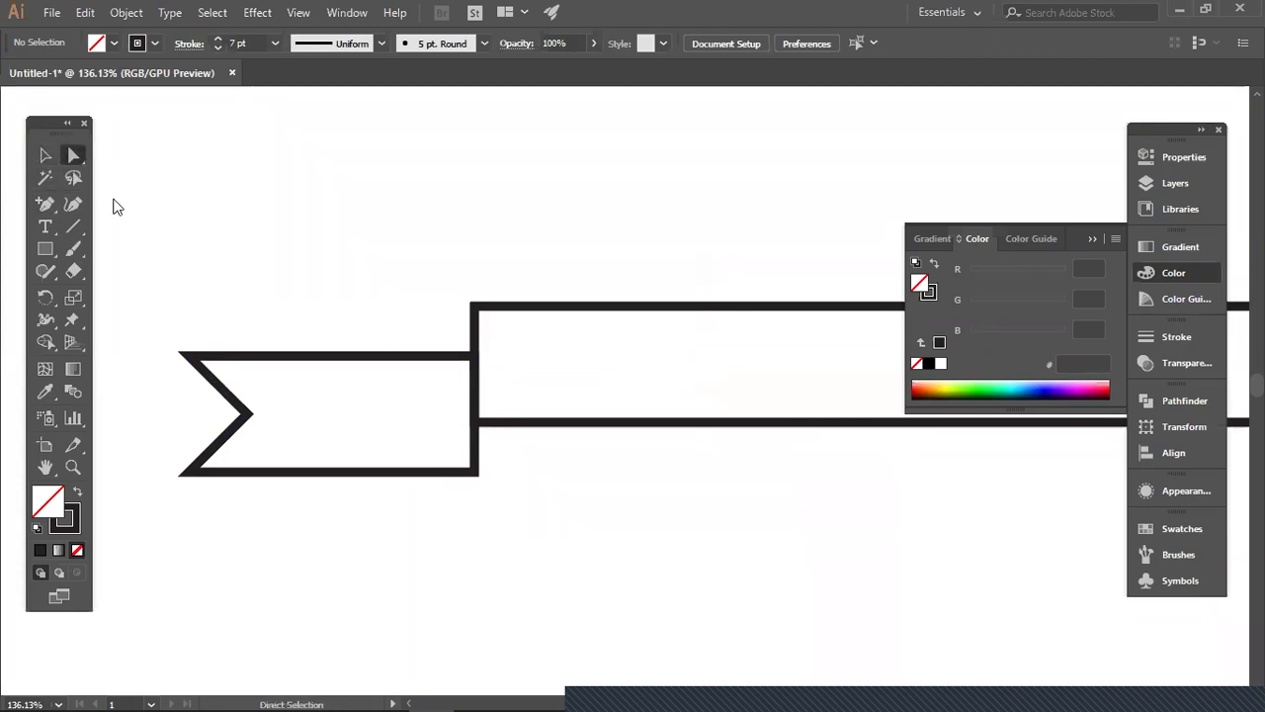
click(475, 472)
key(Delete)
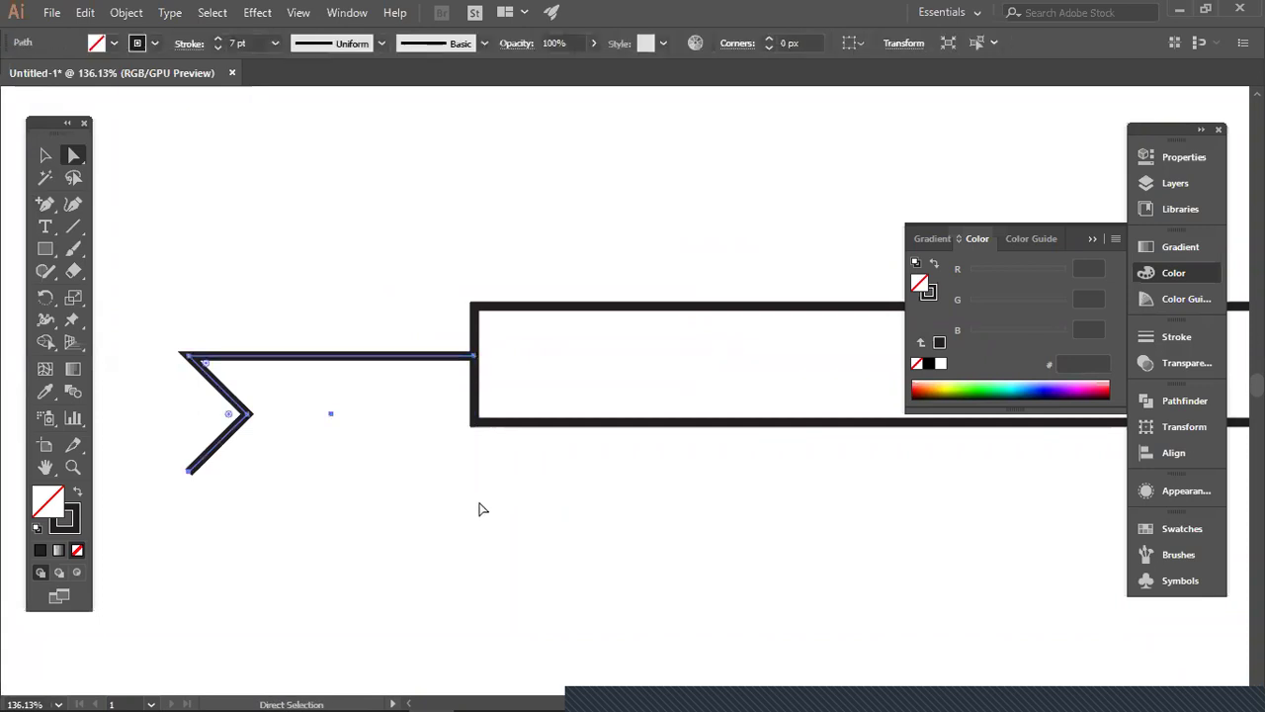
key(ctrl+z)
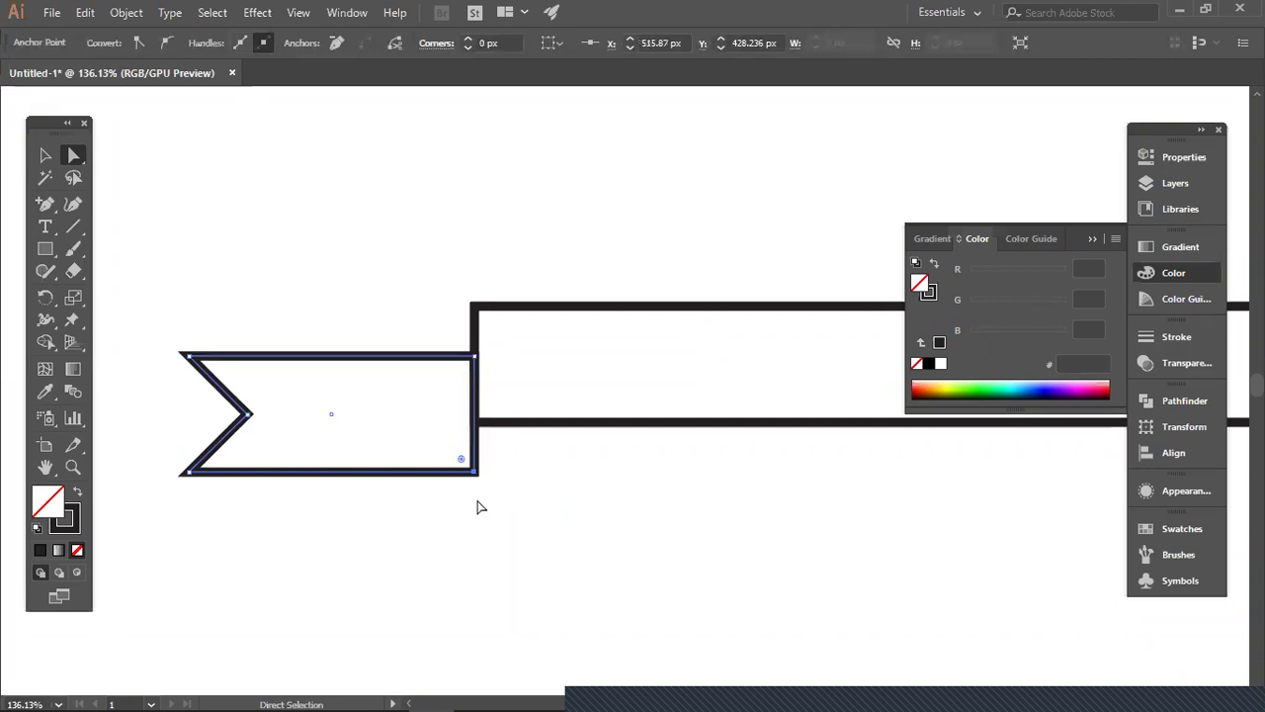
- Try removing the ribbon tail's lower-right corner with the Delete Anchor Point tool, and undo the removal
drag(44, 204, 118, 248)
key(plus)
click(476, 473)
key(ctrl+z)
- Reflect a copy of the notched tail about the vertical axis and place it against the long rectangle's right end
click(44, 155)
click(560, 293)
key(ctrl+minus)
key(ctrl+minus)
drag(559, 290, 379, 285)
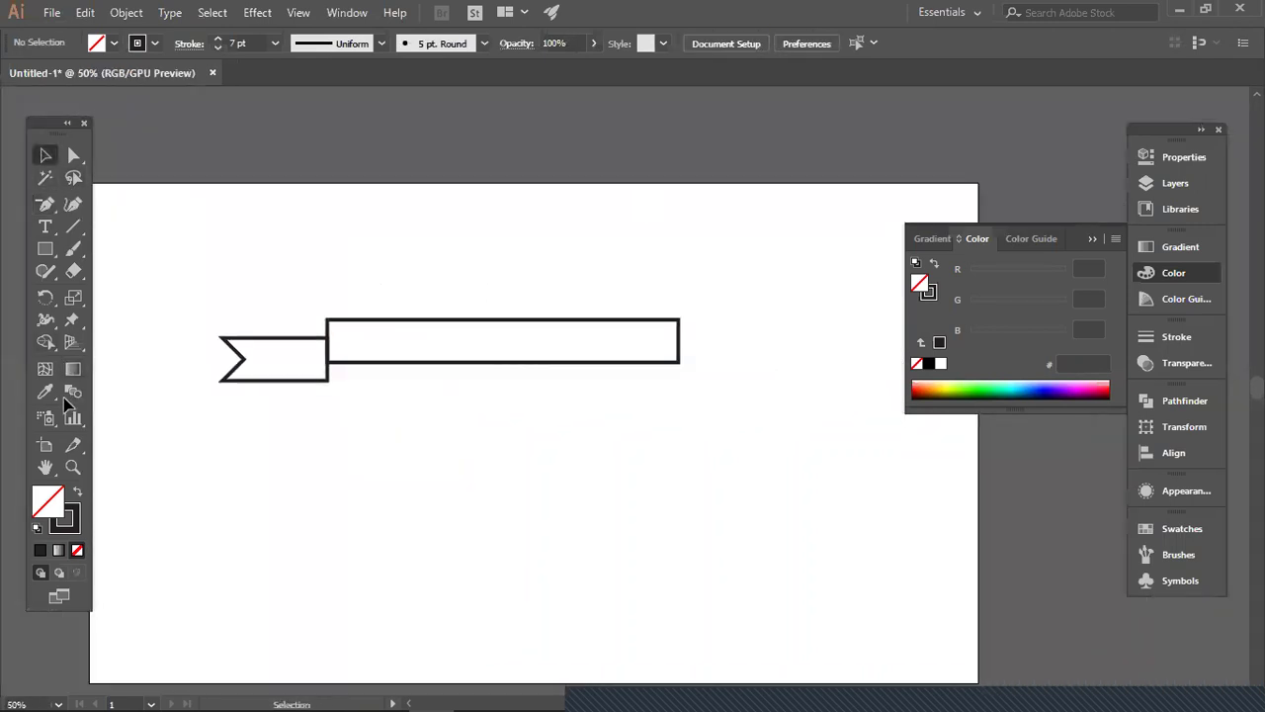
right_click(261, 382)
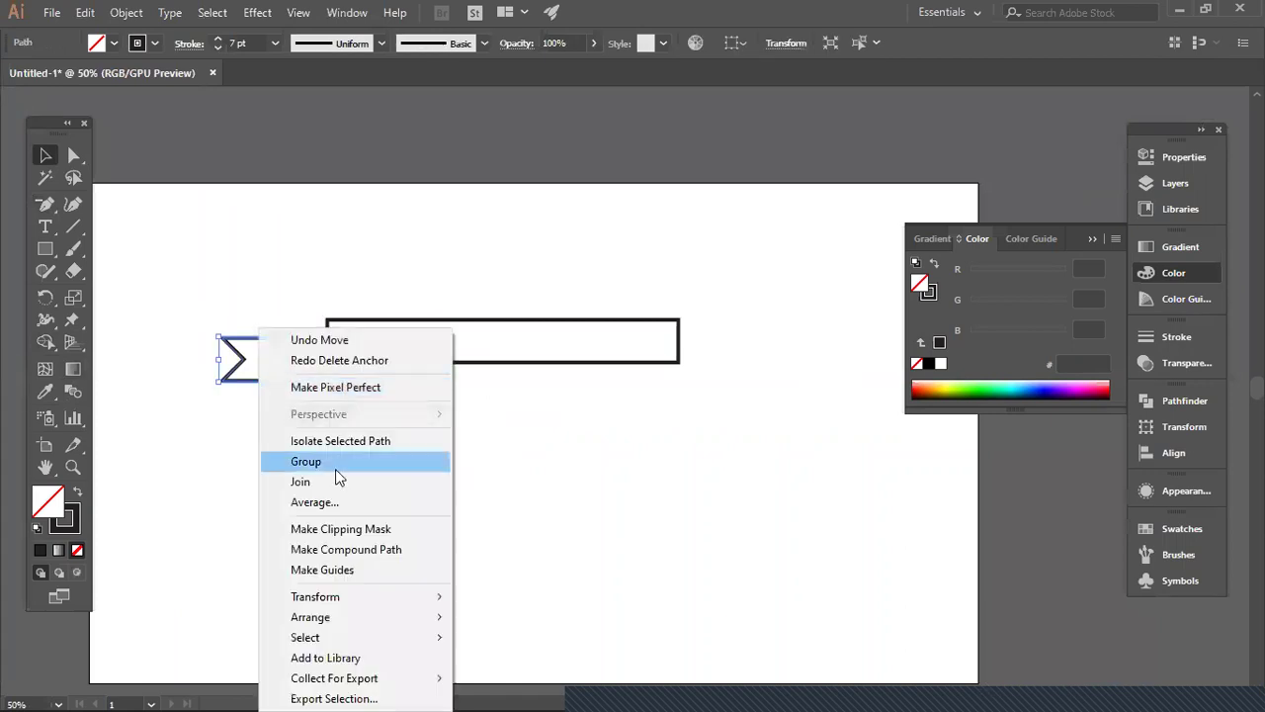
mouse_move(425, 597)
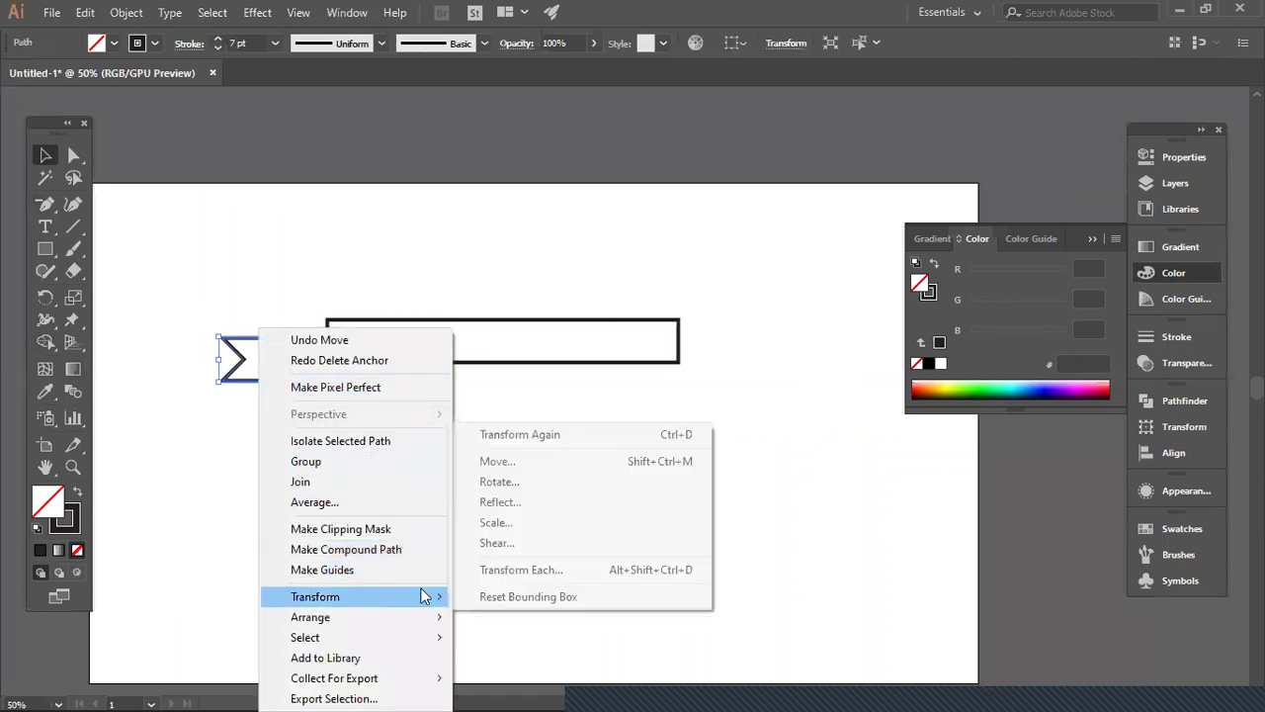
click(497, 501)
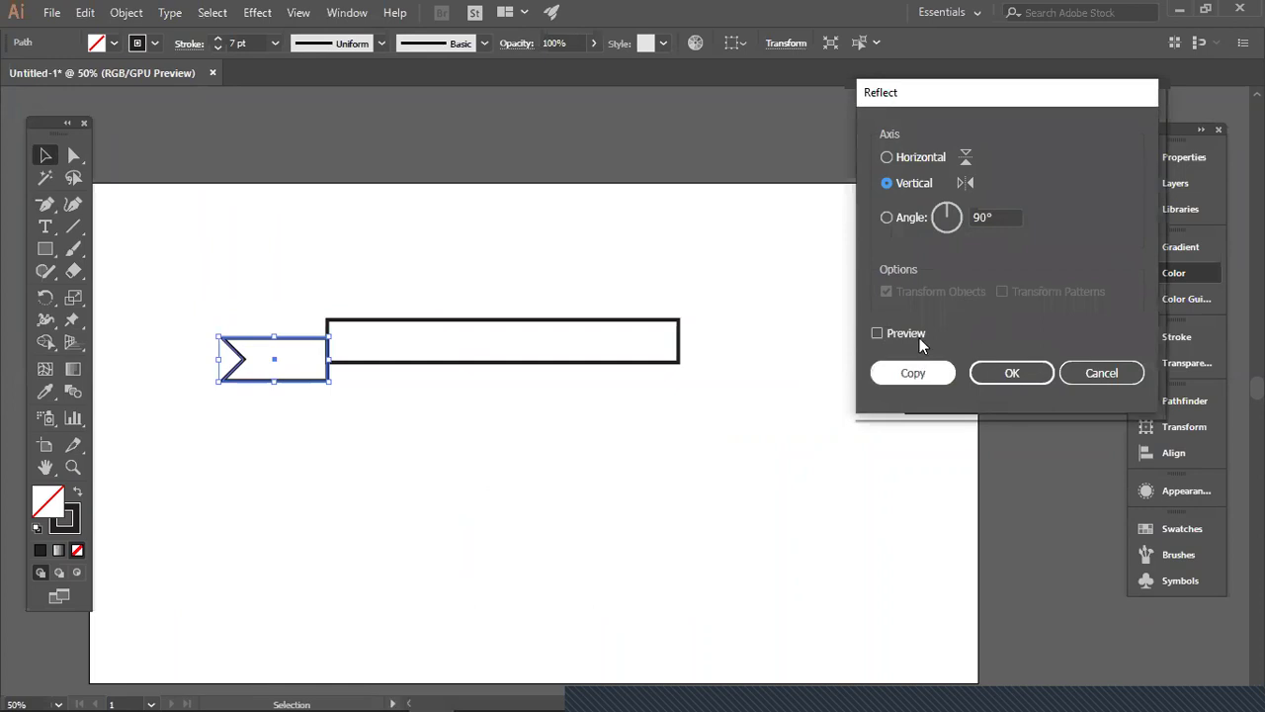
click(918, 336)
click(913, 376)
drag(283, 381, 748, 402)
click(483, 430)
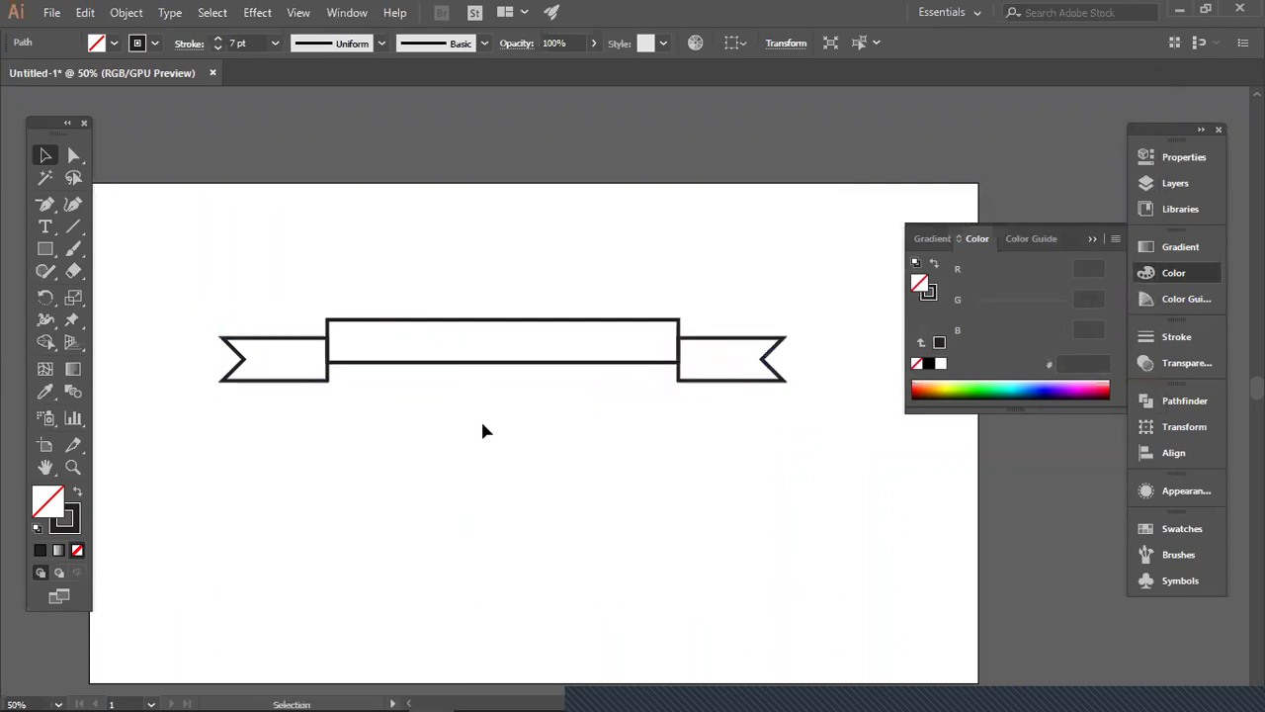
key(ctrl+minus)
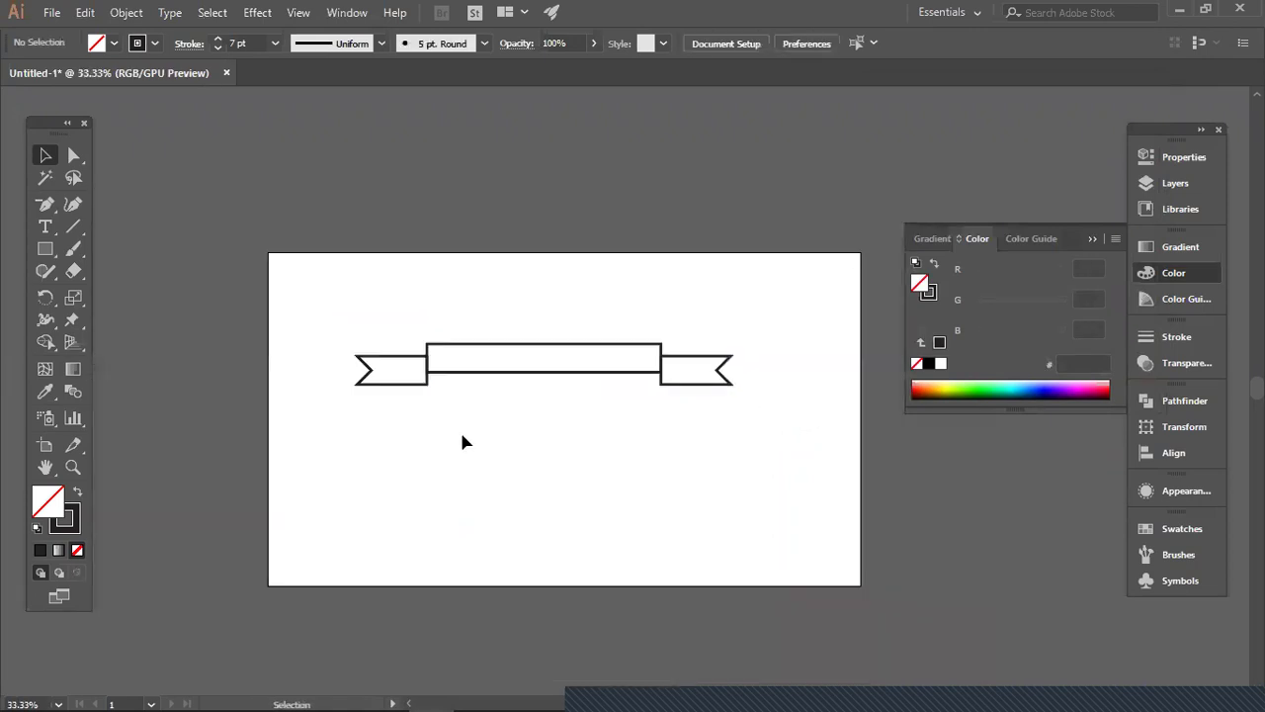
key(ctrl+plus)
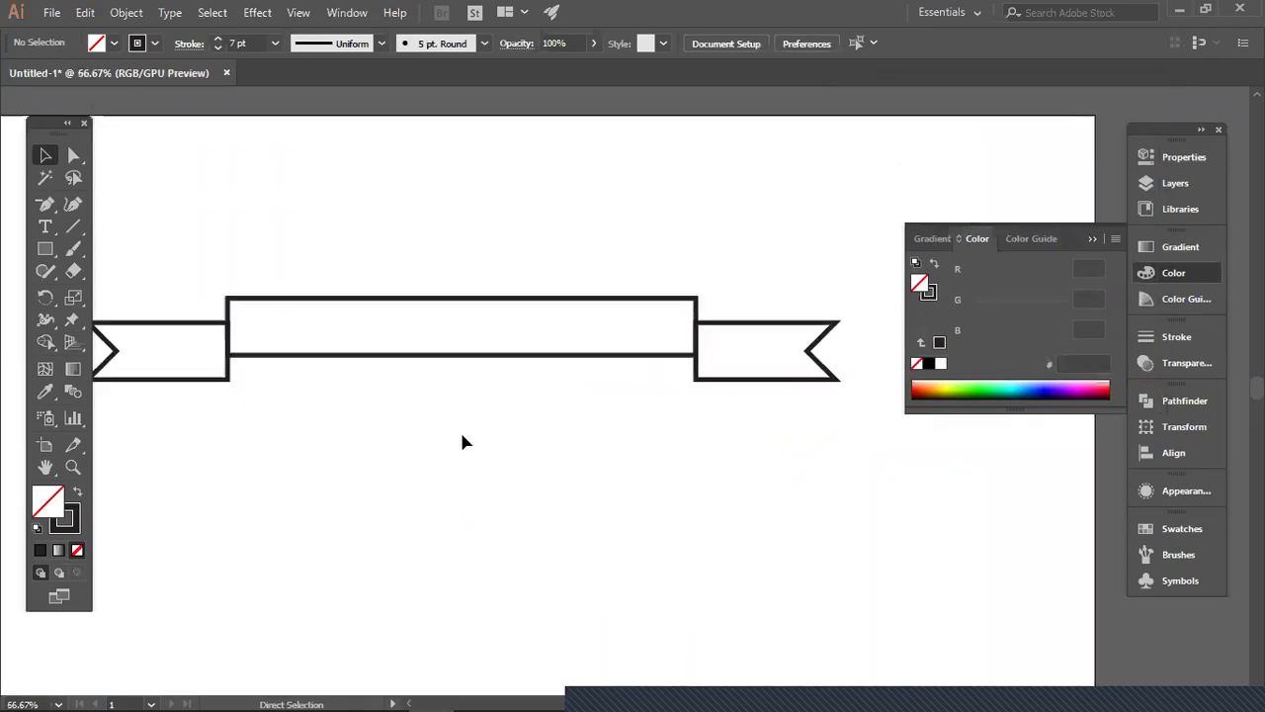
key(space)
drag(411, 502, 488, 435)
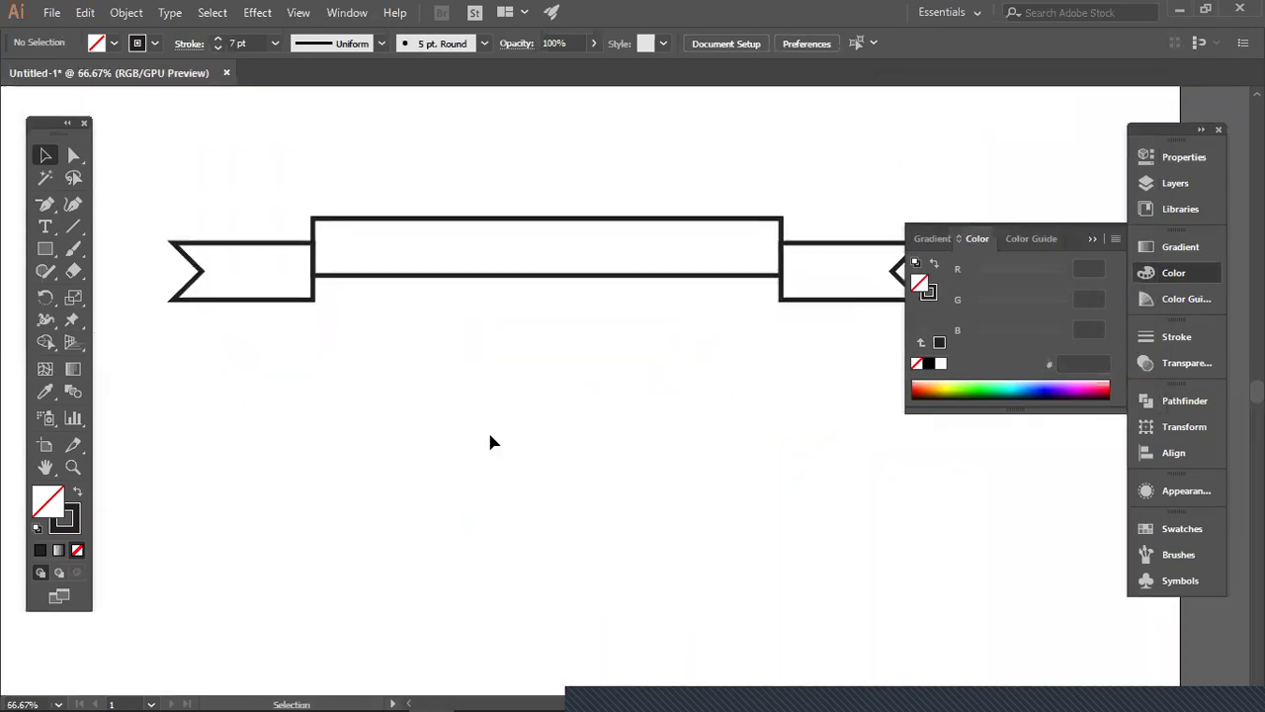
ctrl+click(488, 435)
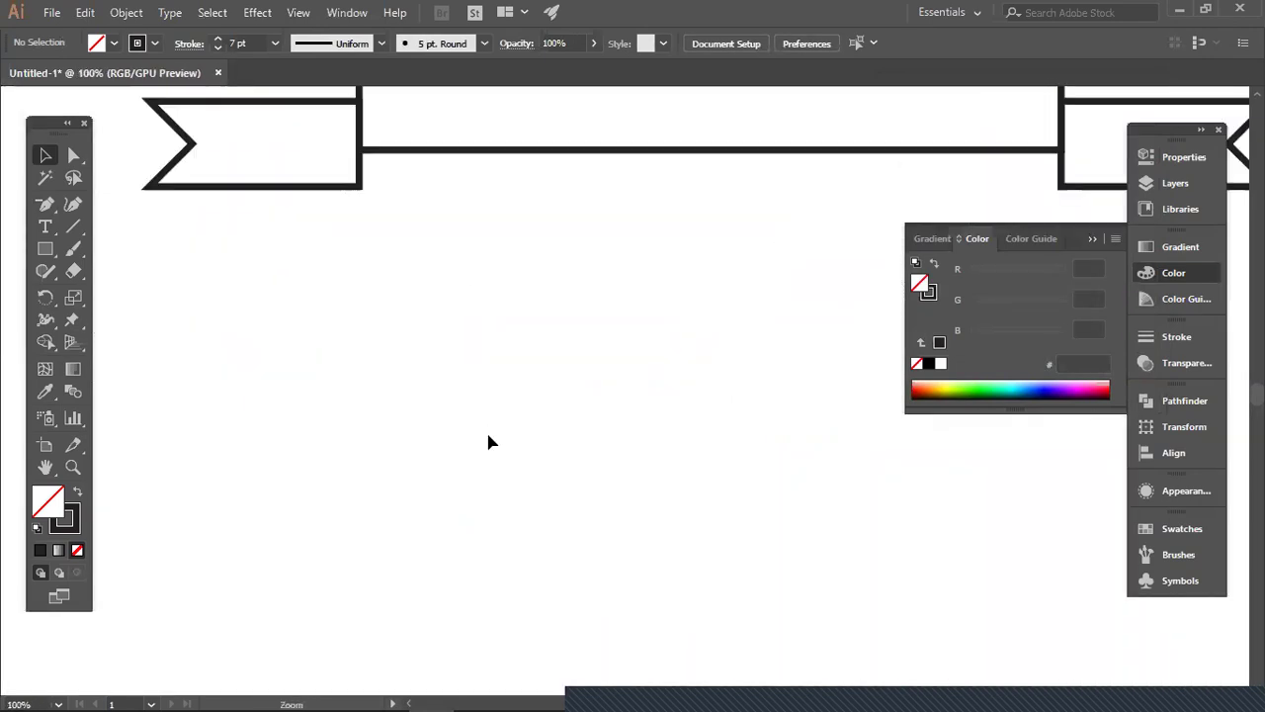
ctrl+alt+click(593, 381)
ctrl+click(548, 350)
key(ctrl+minus)
key(ctrl+minus)
key(space)
drag(605, 375, 407, 333)
click(1091, 239)
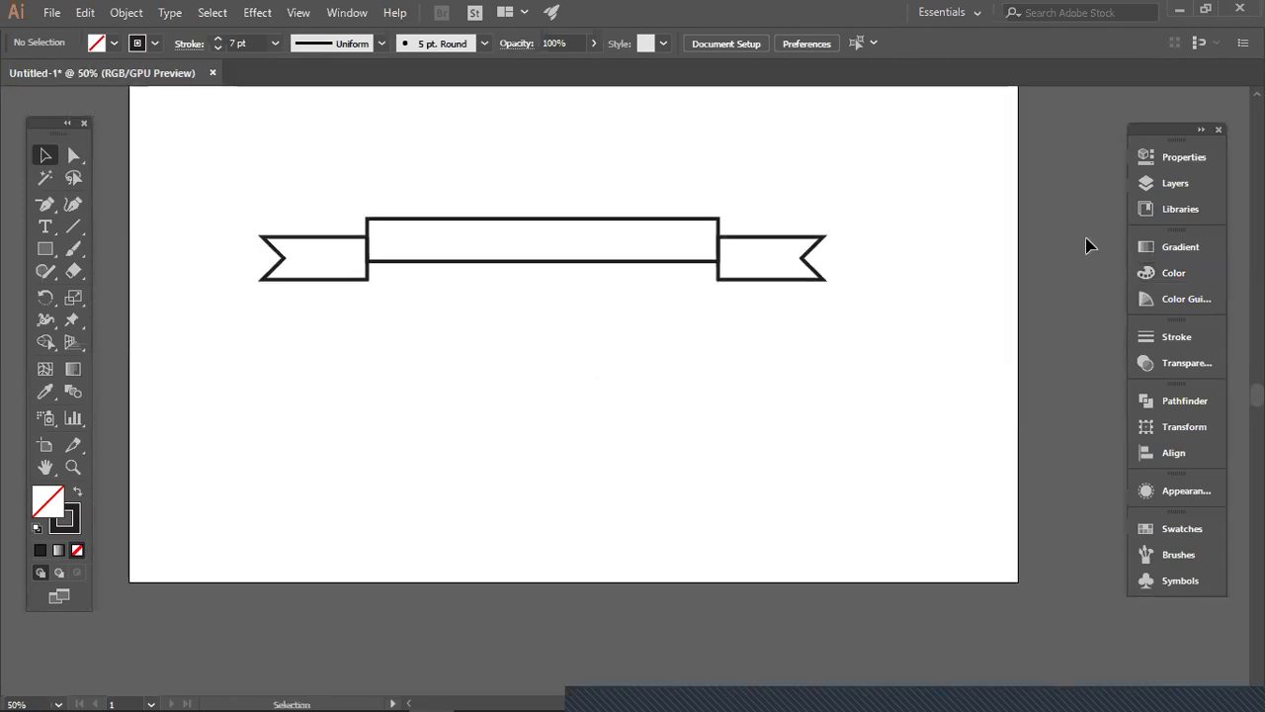
click(542, 261)
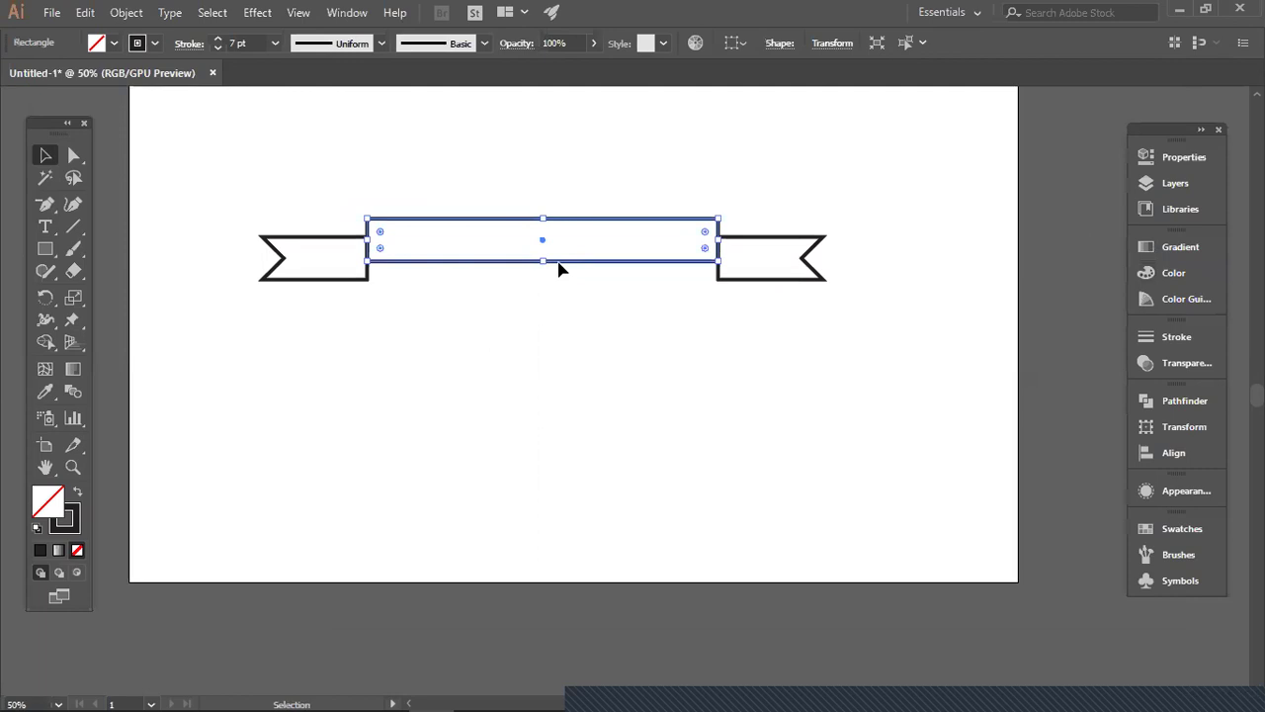
click(541, 536)
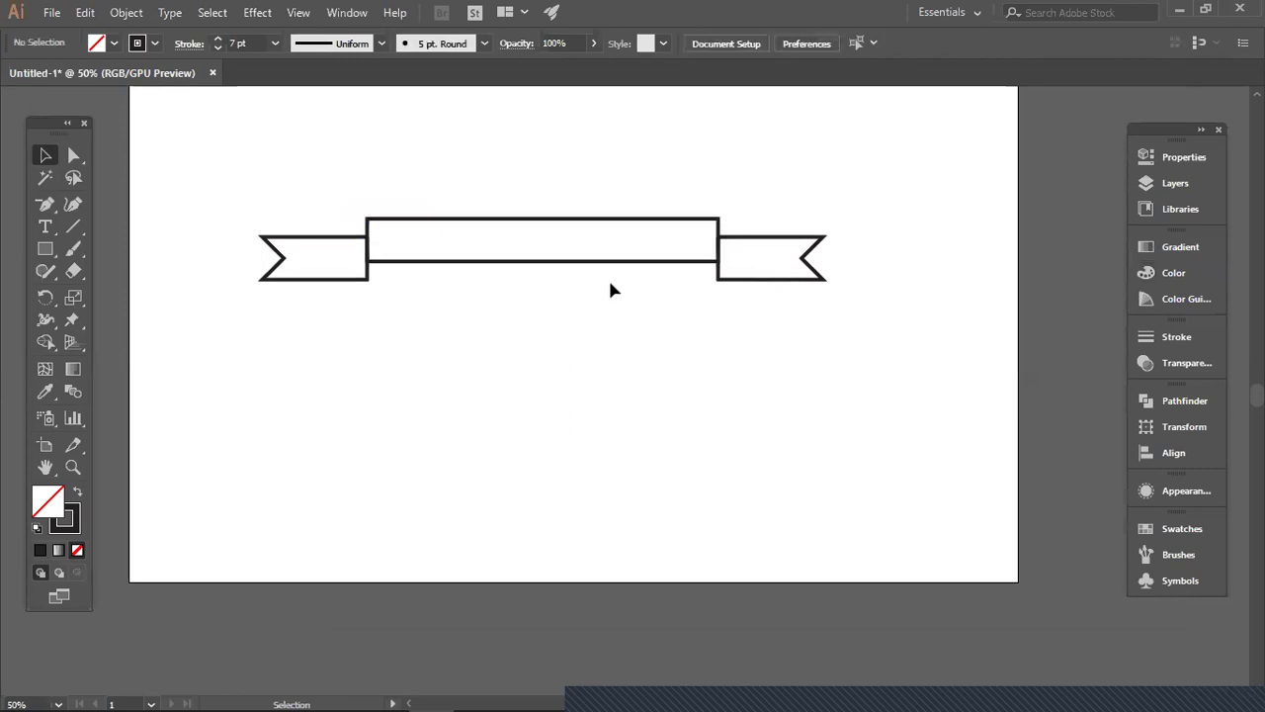
- Duplicate the ribbon's long rectangle below the banner, and place a second copy overlapping its left half and shifted down half its height
drag(608, 263, 606, 435)
click(606, 437)
key(ctrl+0)
drag(551, 351, 455, 438)
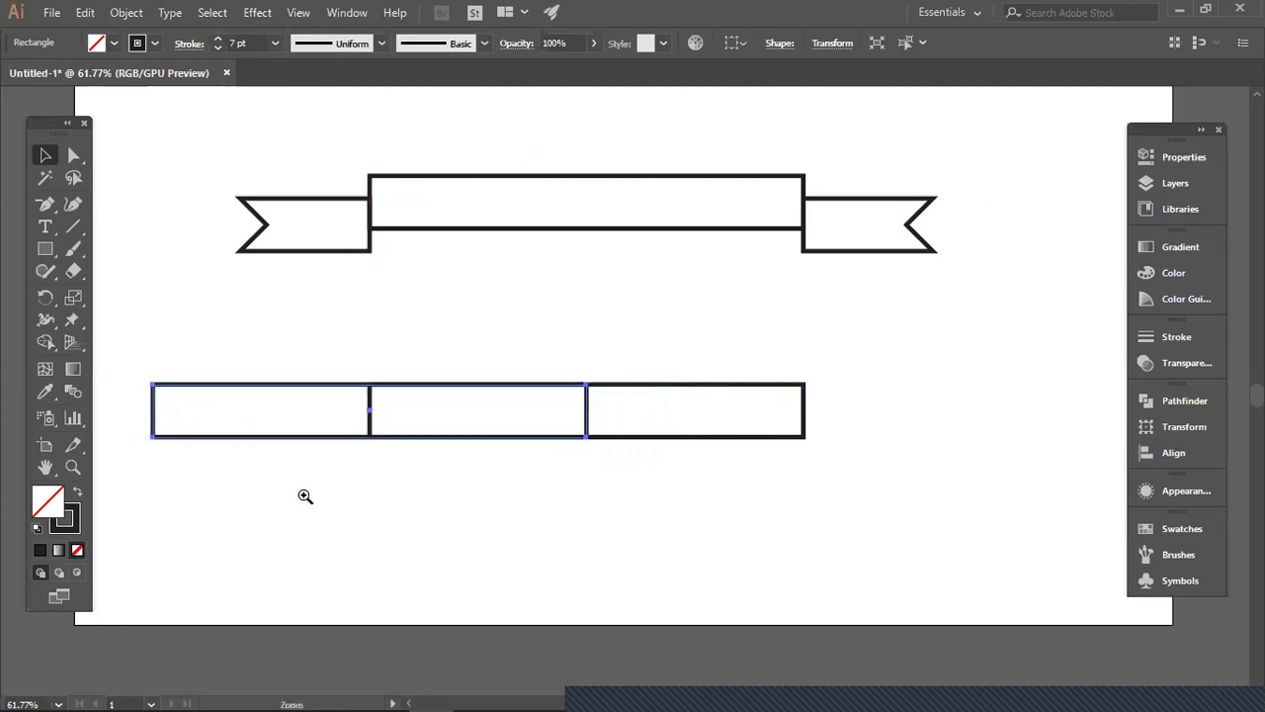
scroll(302, 497, up, 1)
drag(397, 527, 540, 521)
drag(450, 406, 451, 451)
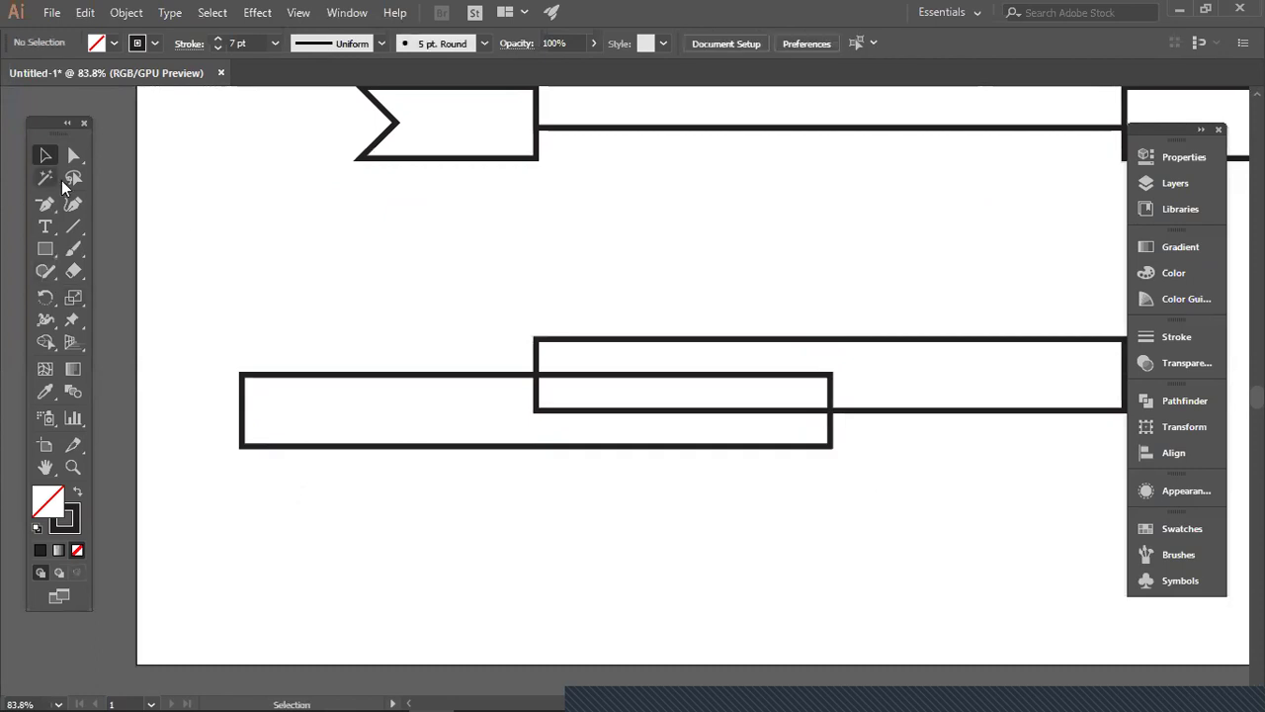
- Add an anchor point midway along the lower rectangle's left side and pull it inward to form a V-notch
click(43, 210)
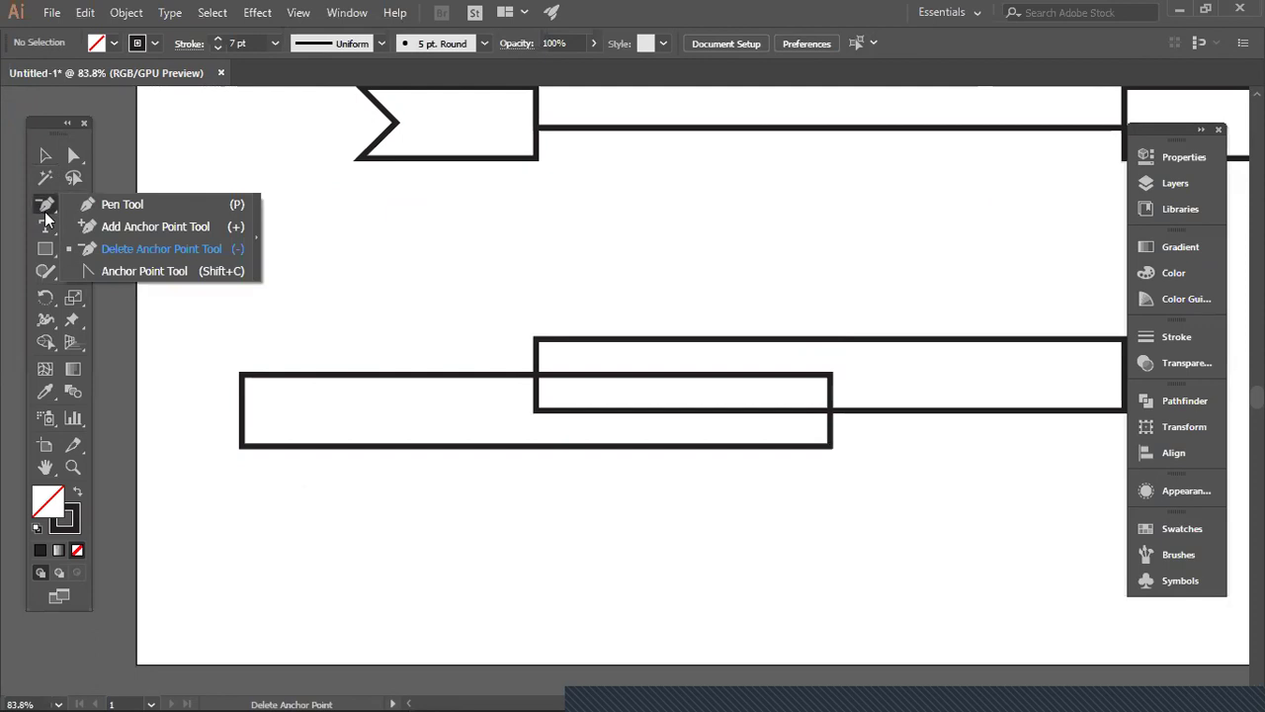
click(154, 227)
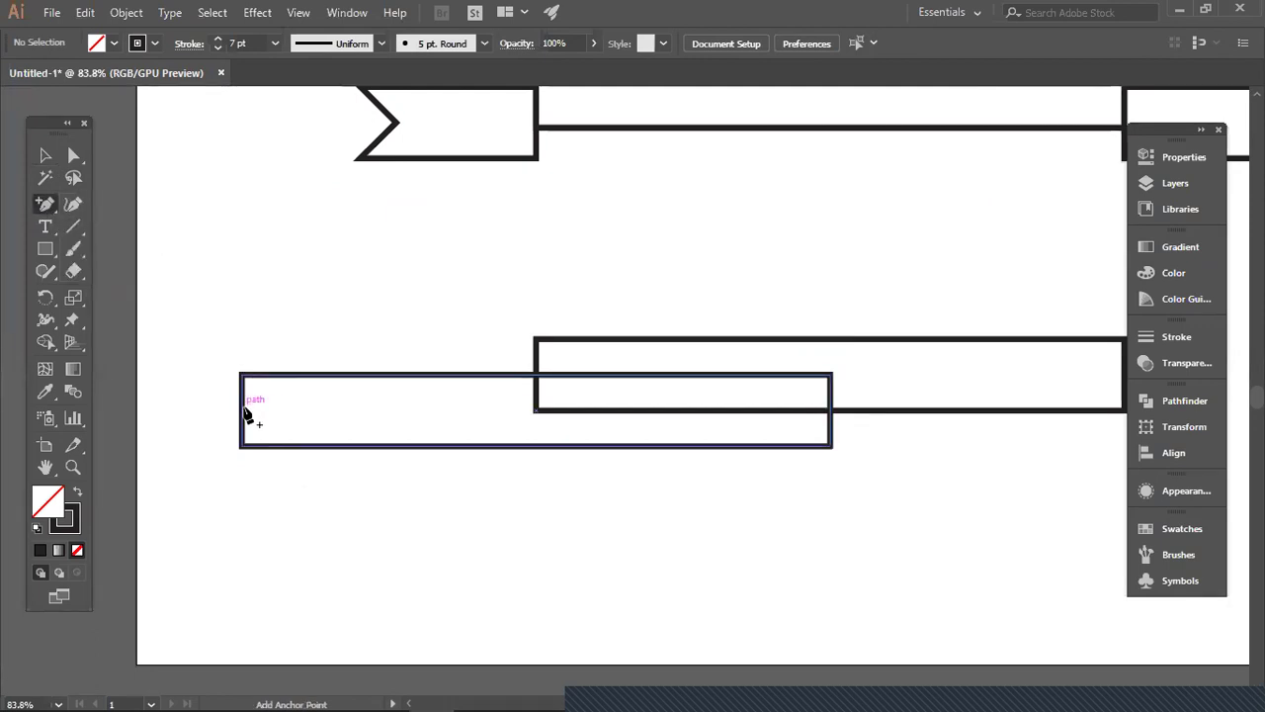
click(243, 409)
key(a)
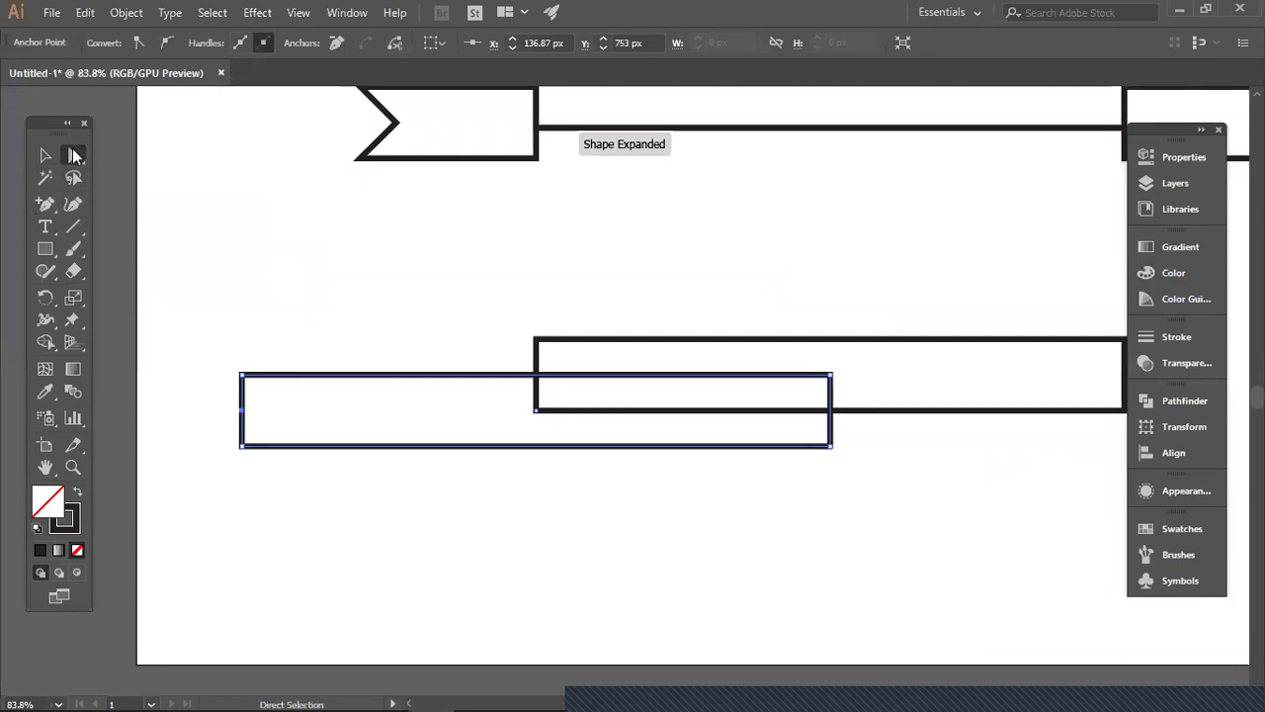
click(245, 411)
drag(246, 413, 286, 412)
click(287, 303)
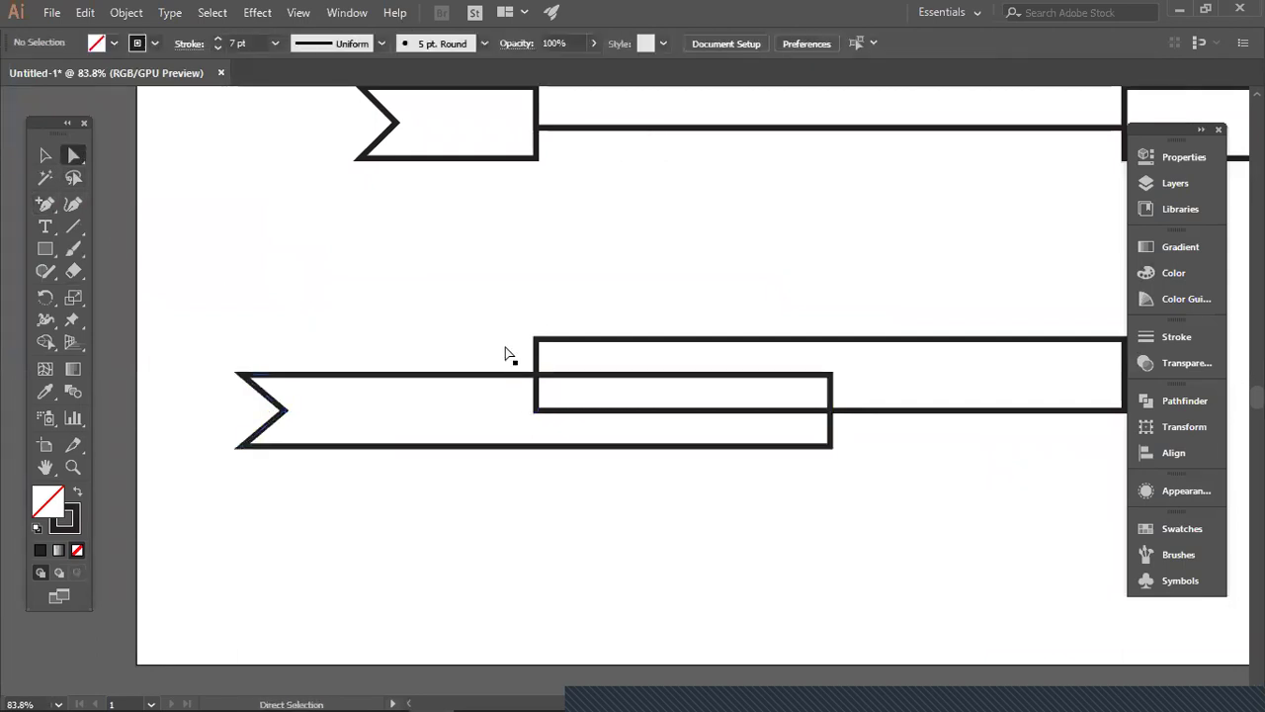
- Shorten the notched rectangle by moving its two right corners to the left edge of the long rectangle
drag(832, 379, 535, 375)
drag(835, 448, 540, 452)
click(616, 523)
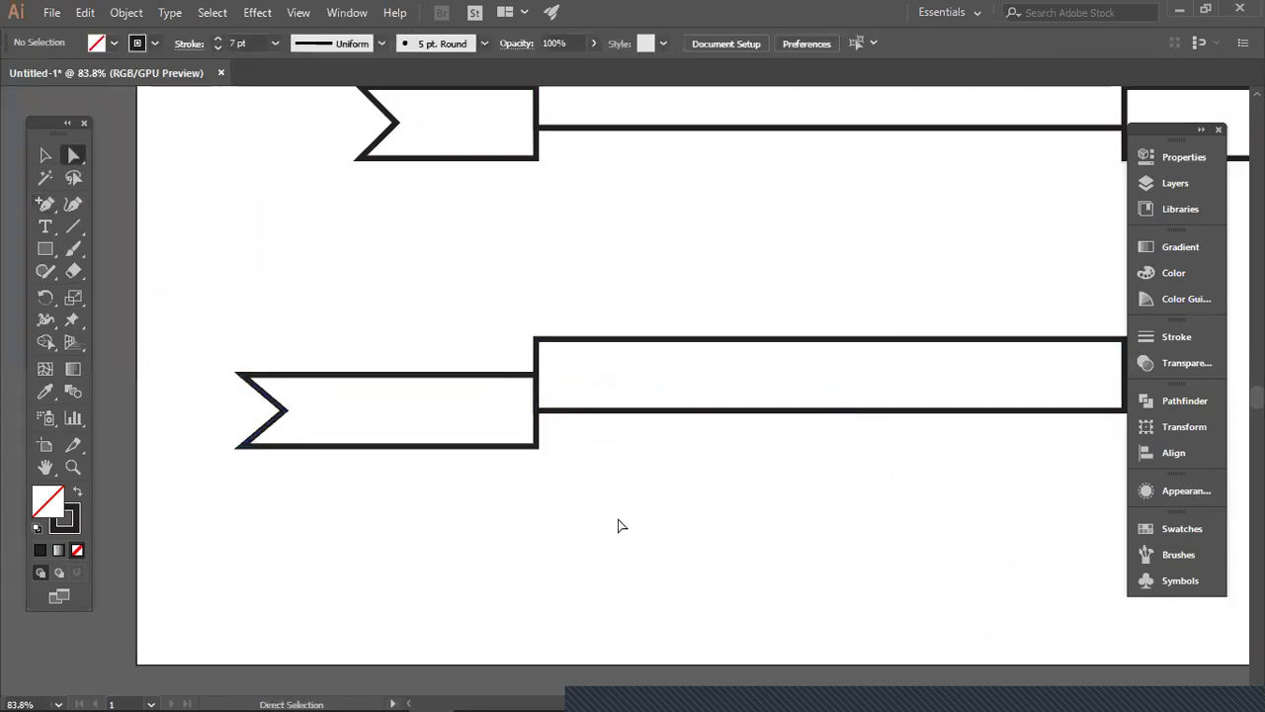
- Try to reflect a copy of the lower notched tail about the vertical axis and move it rightward, and undo the attempt
key(ctrl+minus)
key(ctrl+minus)
key(ctrl+minus)
drag(622, 503, 432, 500)
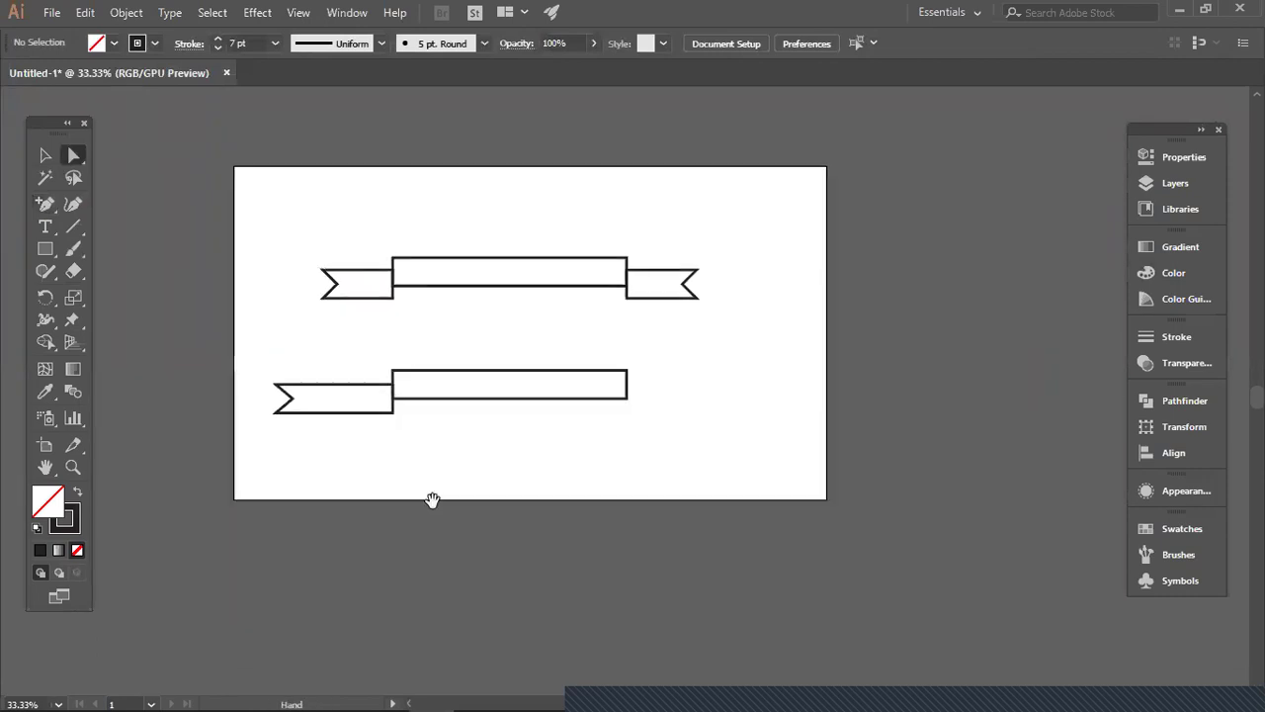
click(458, 449)
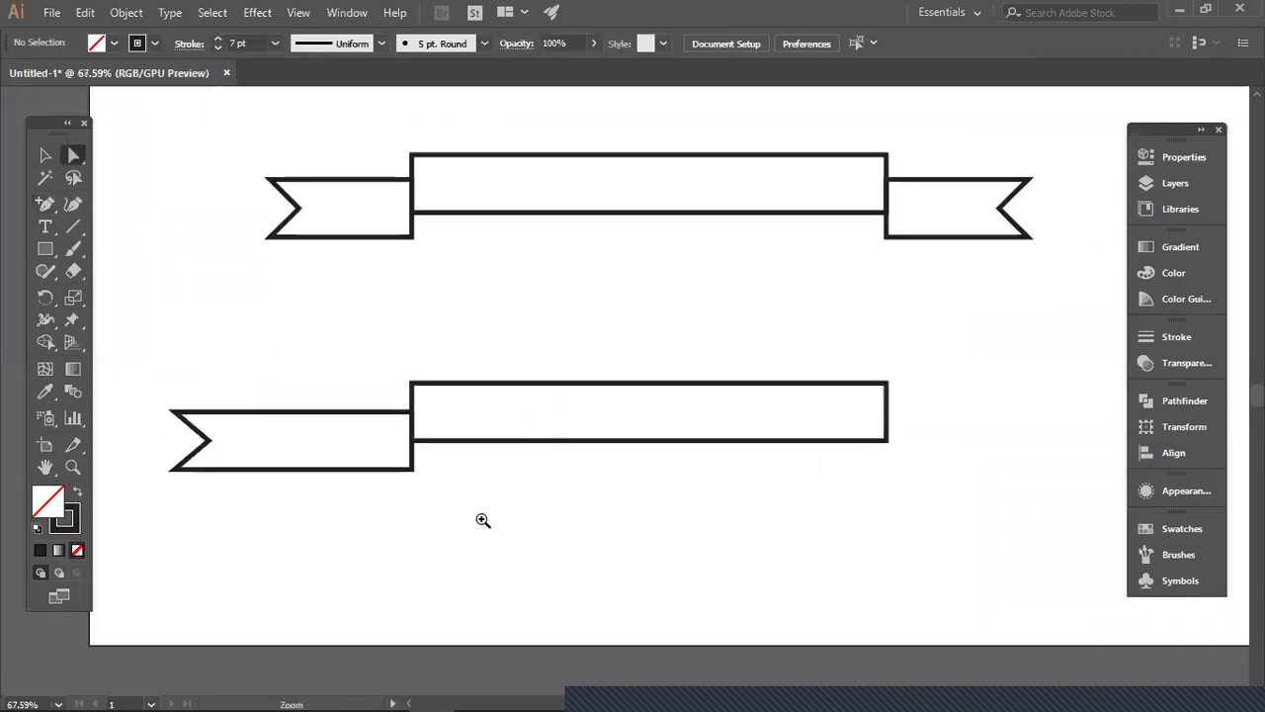
click(484, 520)
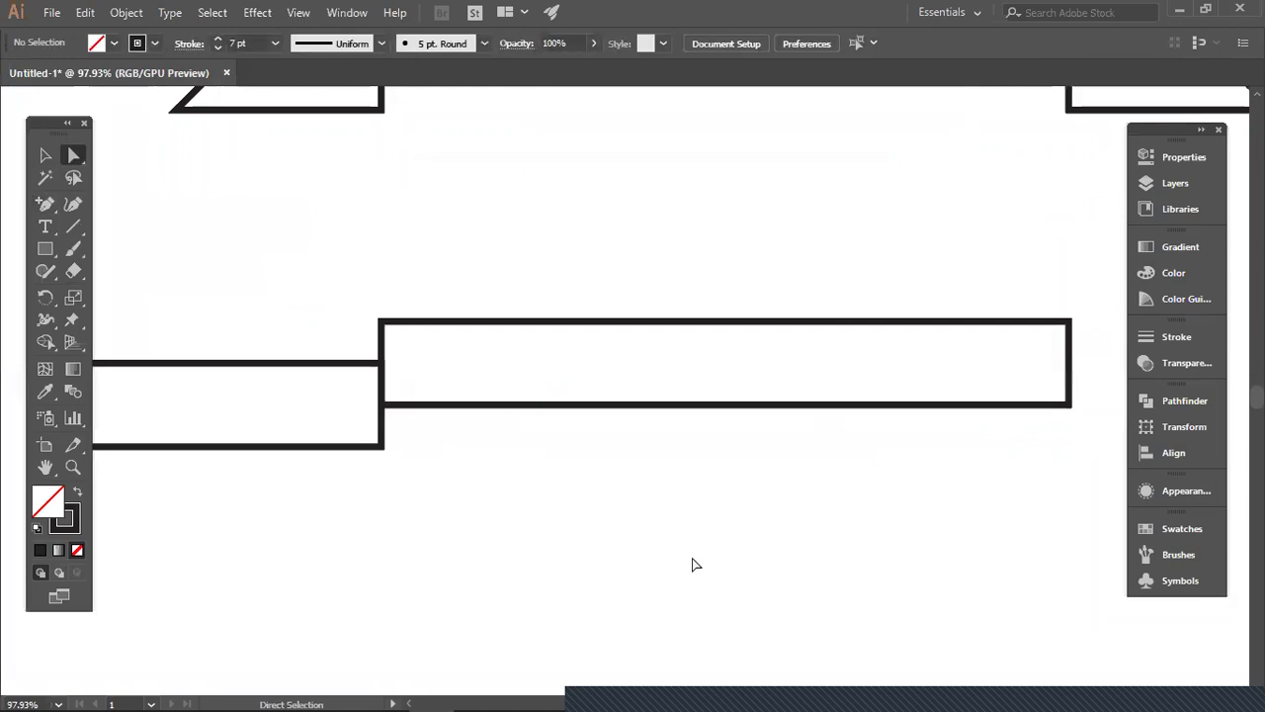
drag(697, 551, 611, 514)
drag(325, 395, 314, 358)
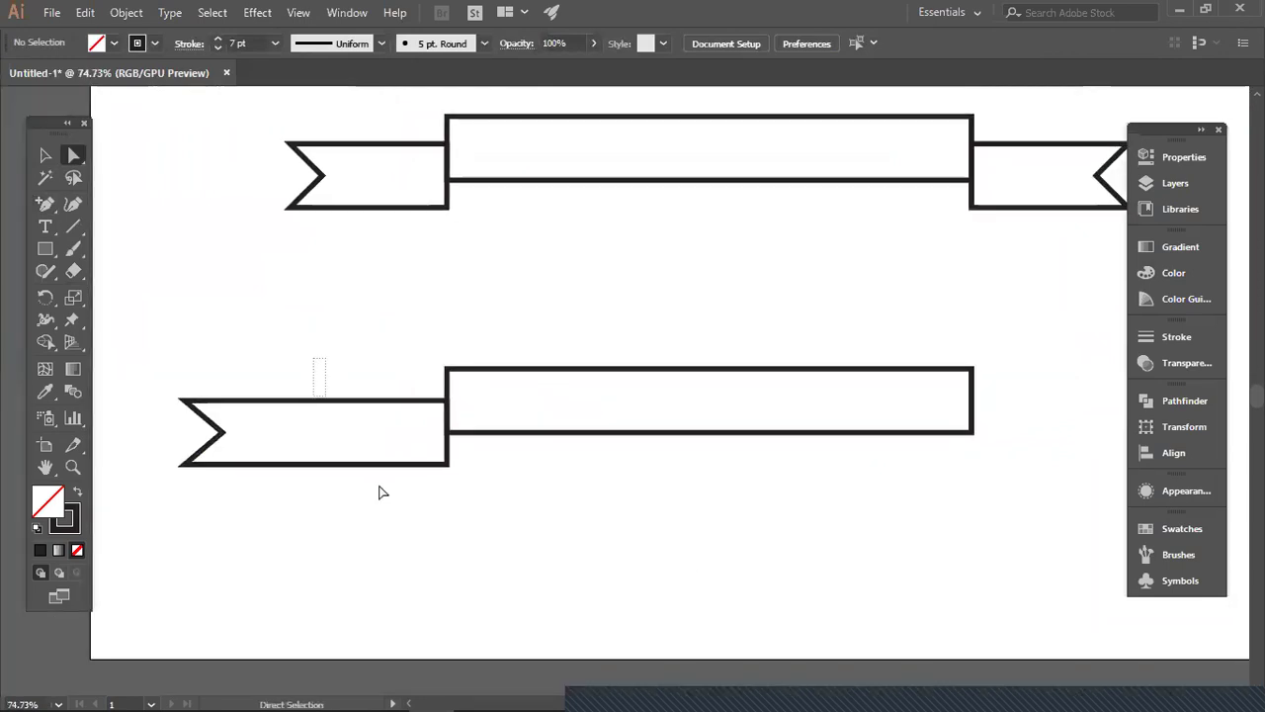
drag(379, 491, 150, 383)
click(44, 156)
right_click(286, 397)
mouse_move(397, 283)
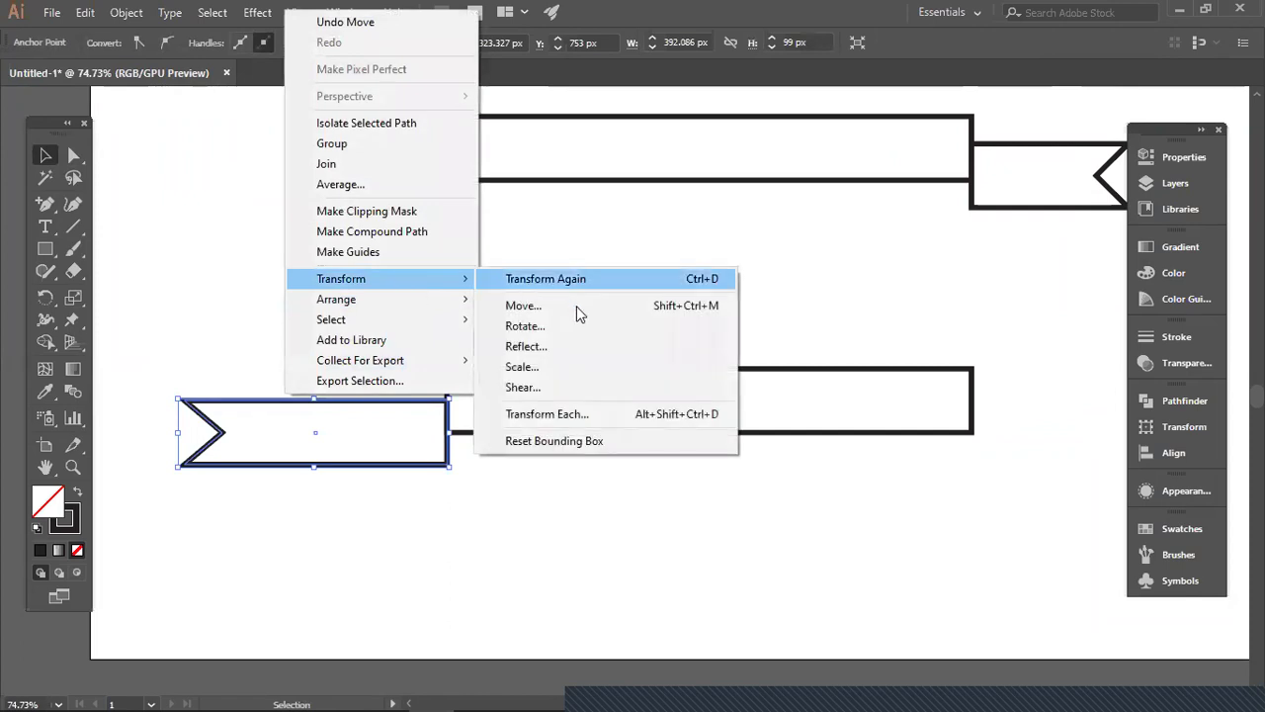
click(550, 346)
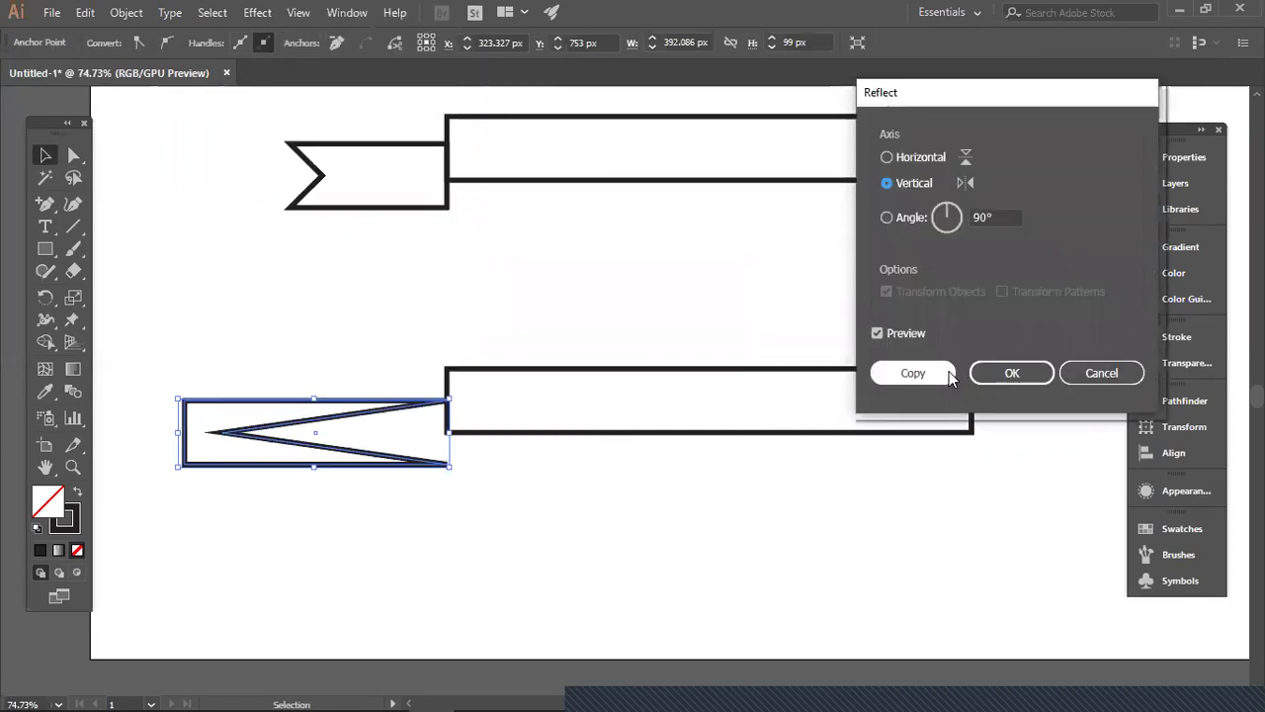
click(946, 372)
drag(350, 464, 919, 462)
key(ctrl+z)
key(ctrl+z)
drag(343, 471, 936, 487)
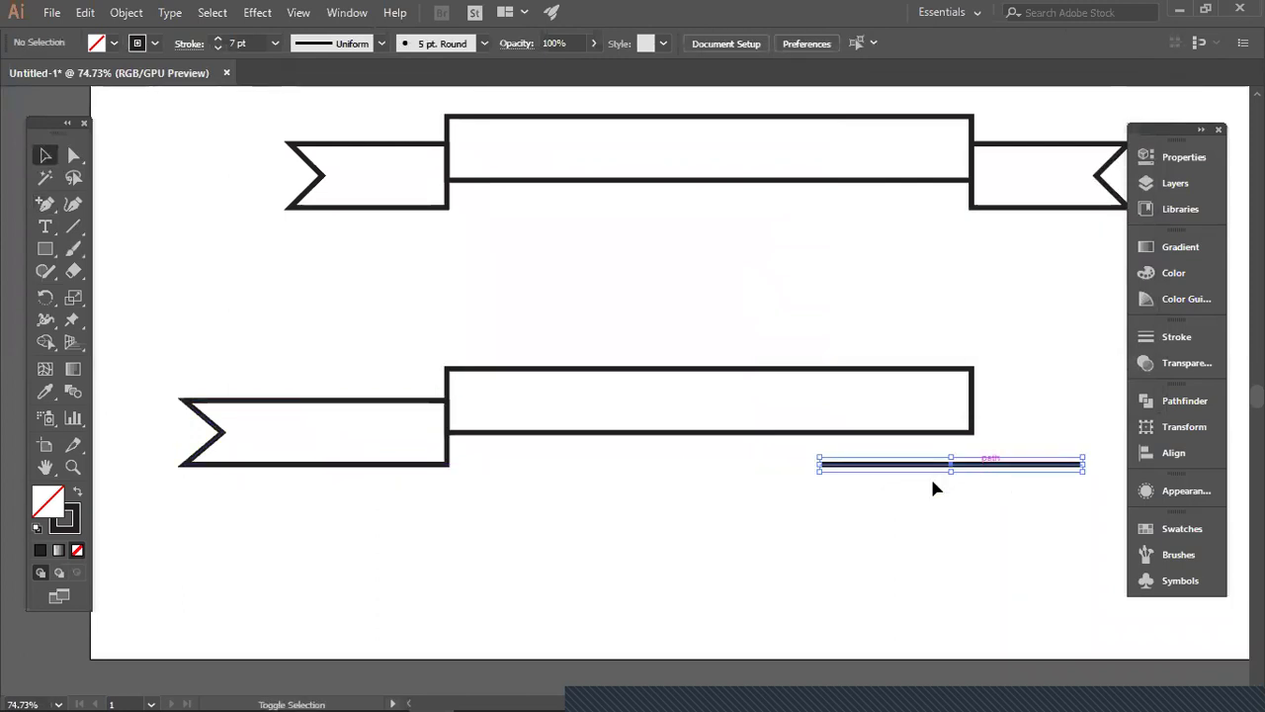
key(ctrl+z)
- Try moving the lower ribbon's left tail, and undo the changes
click(267, 409)
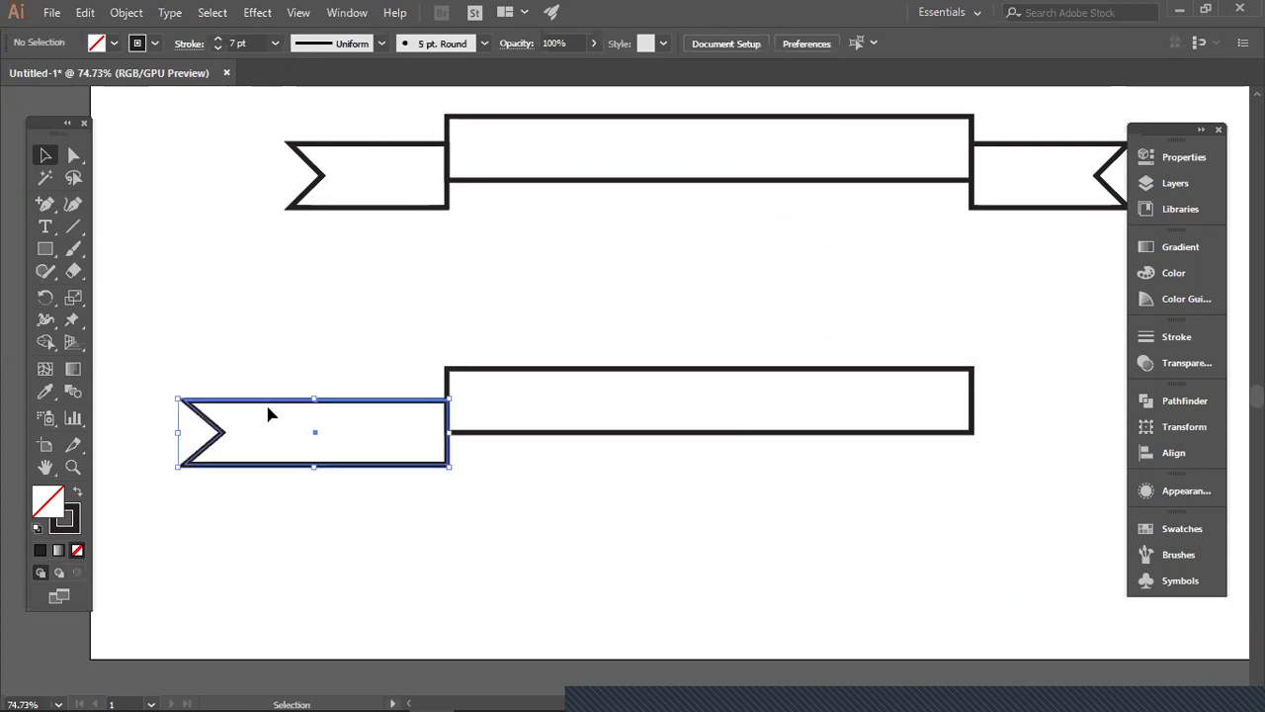
mouse_move(308, 466)
mouse_down()
mouse_move(299, 415)
mouse_move(283, 461)
mouse_up()
click(295, 463)
key(ctrl+z)
key(ctrl+z)
key(ctrl+z)
key(ctrl+z)
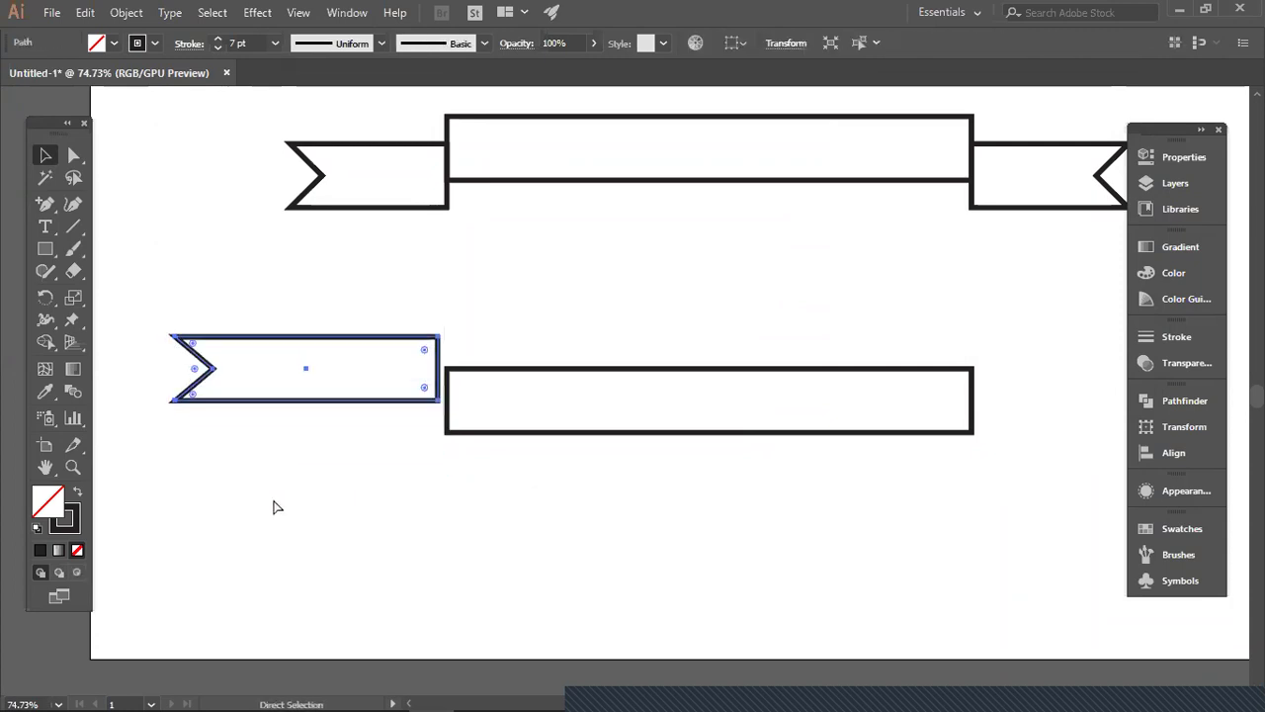
- Reflect a copy of the lower ribbon's whole left tail about the vertical axis and place it against the long rectangle's right end
key(v)
click(276, 509)
drag(267, 355, 321, 528)
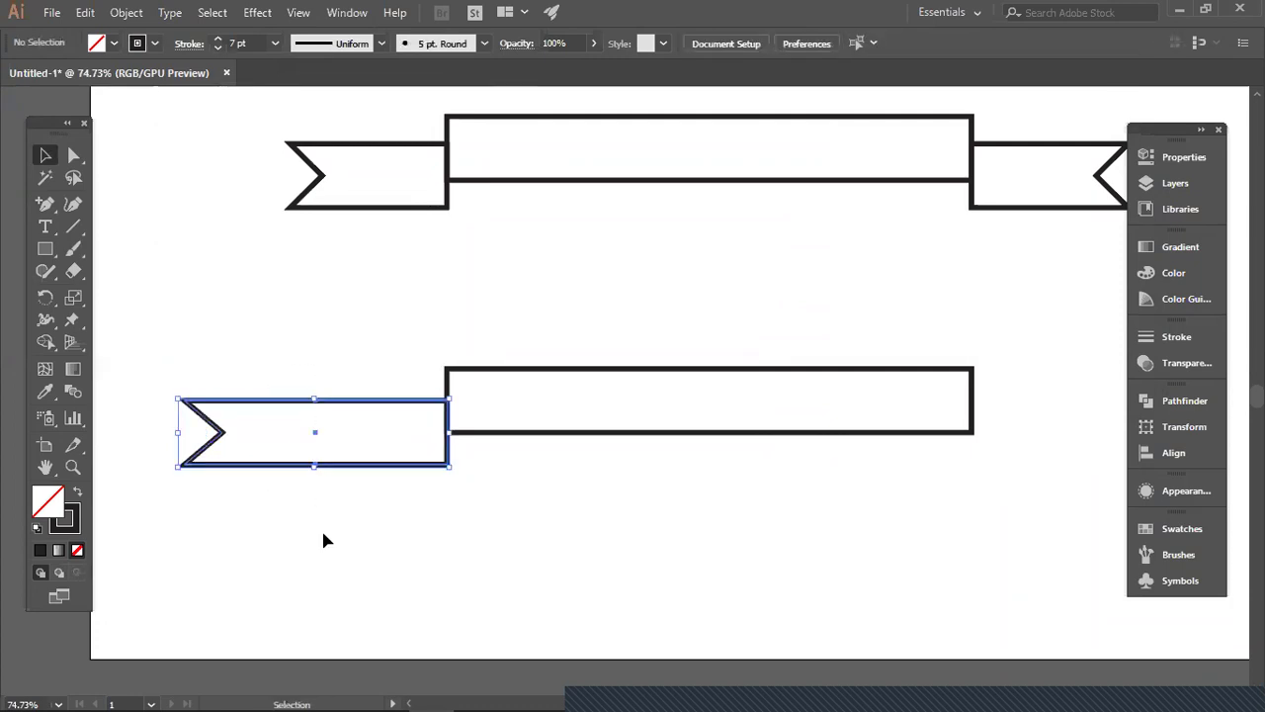
right_click(378, 460)
mouse_move(522, 352)
click(704, 415)
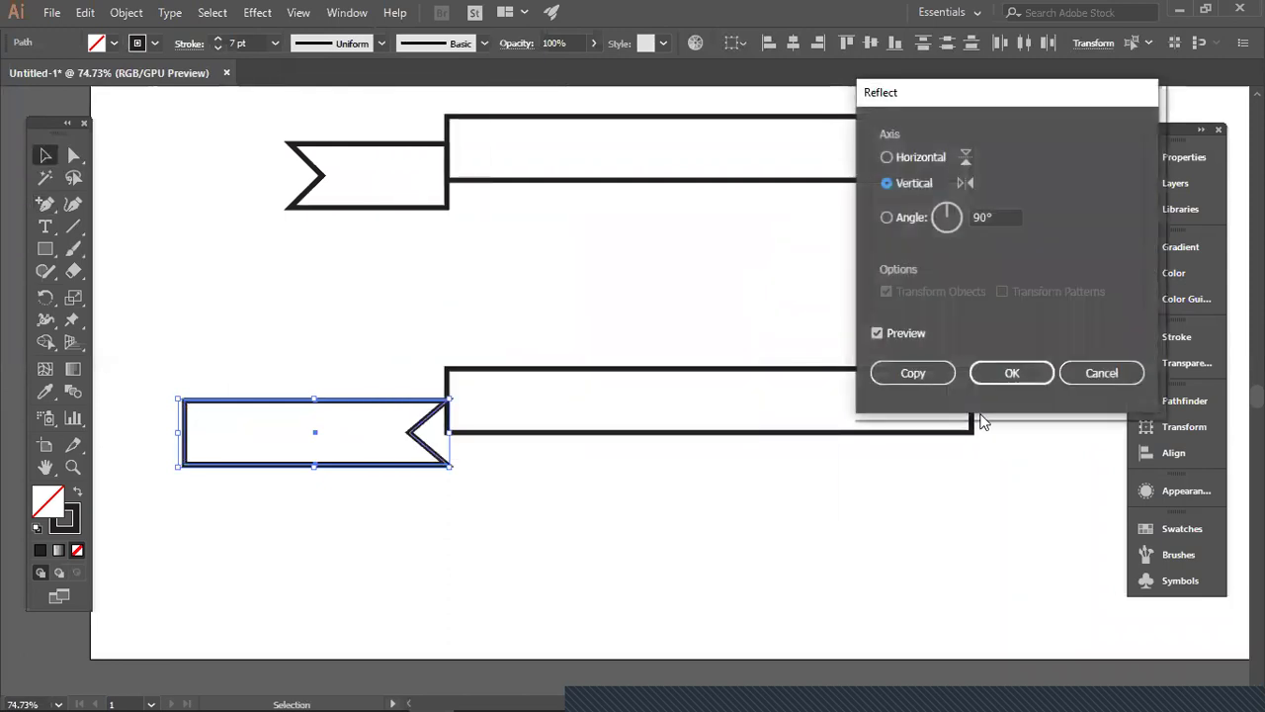
click(939, 382)
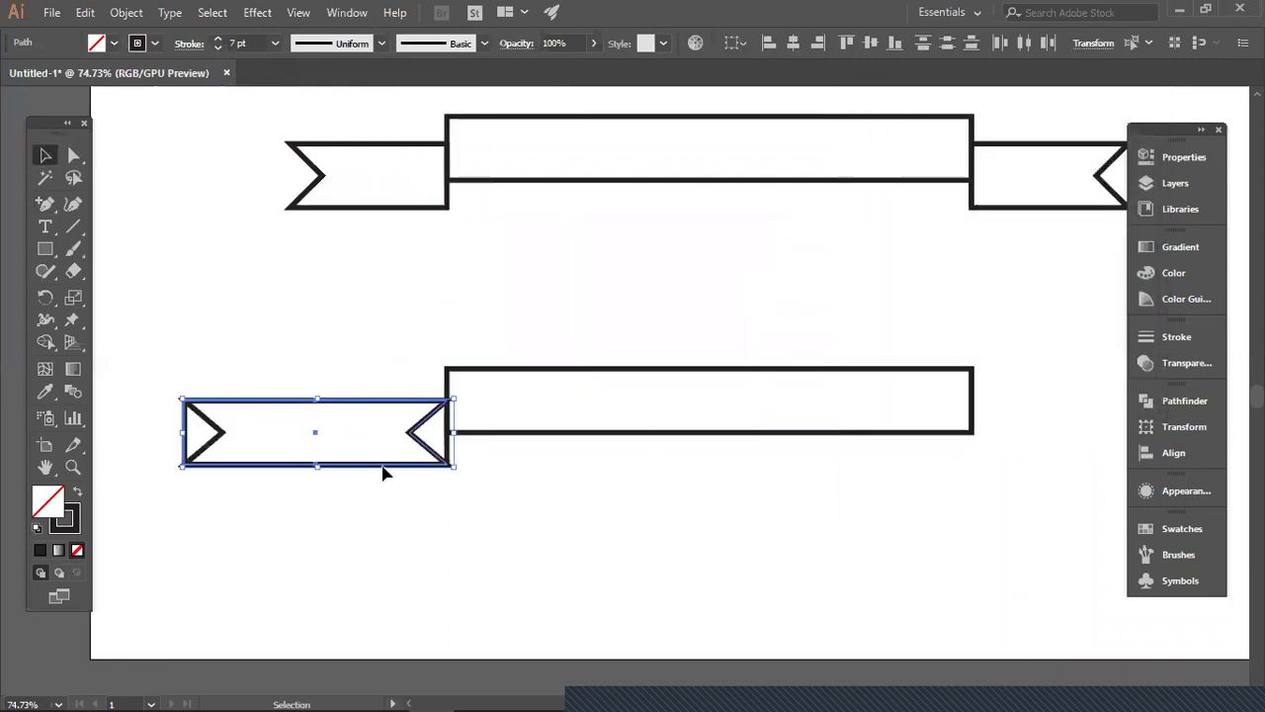
drag(383, 472, 471, 532)
key(space)
drag(568, 477, 695, 490)
click(649, 562)
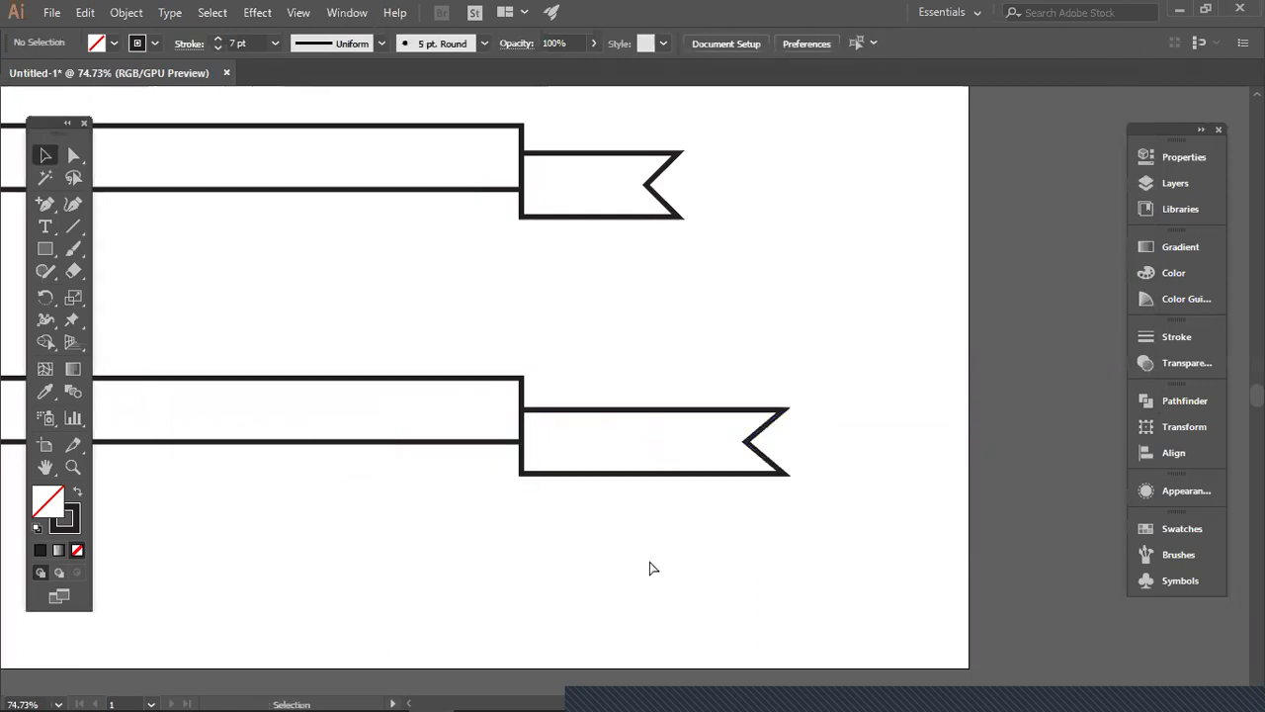
- Group the upper ribbon's centre rectangle and its two notched tails
key(ctrl+minus)
key(ctrl+minus)
key(ctrl+minus)
key(ctrl+minus)
key(ctrl+space)
key(space)
drag(523, 464, 659, 684)
drag(830, 438, 828, 452)
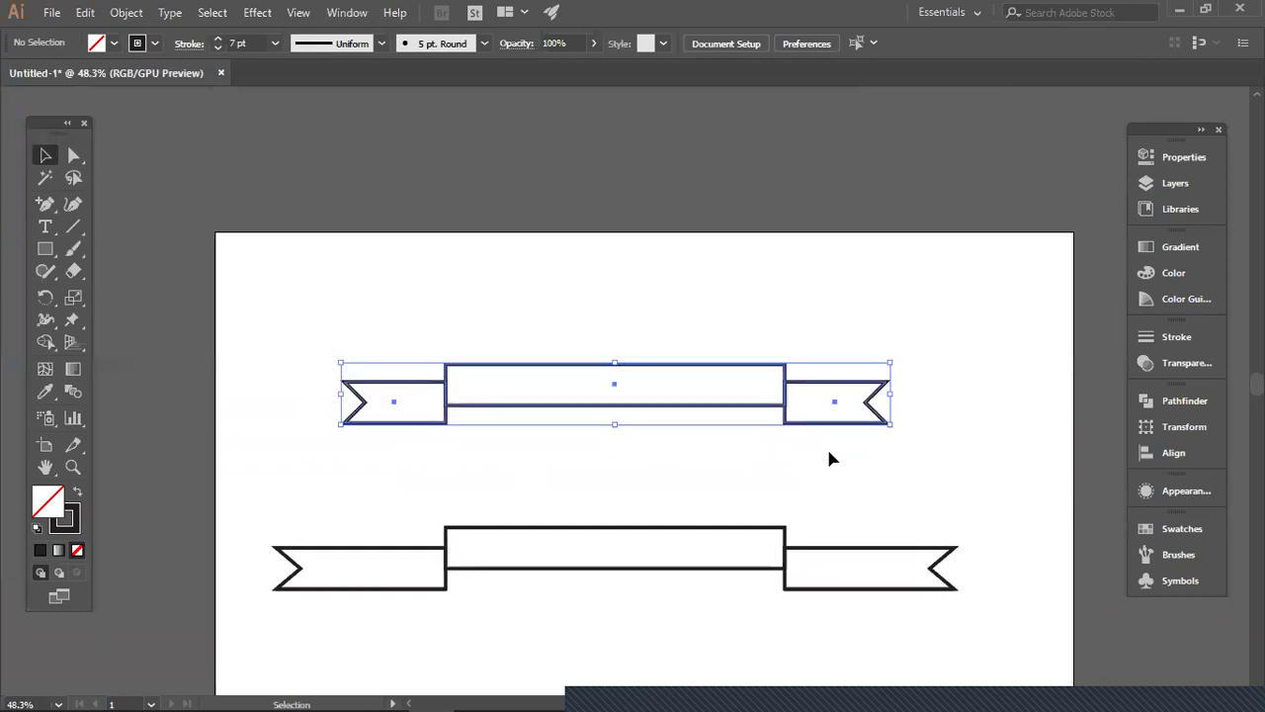
right_click(714, 402)
click(763, 147)
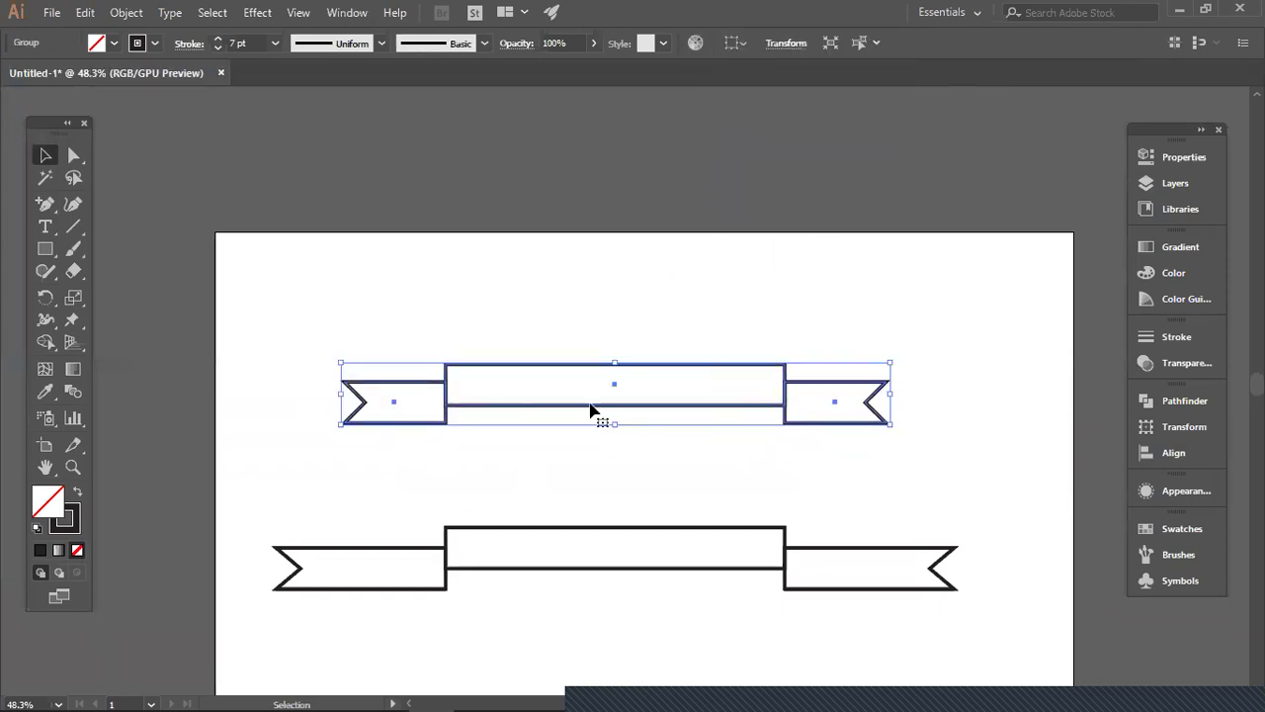
- Apply a horizontal Arc warp to the grouped upper ribbon with a gentle upward bend and no distortion
click(257, 12)
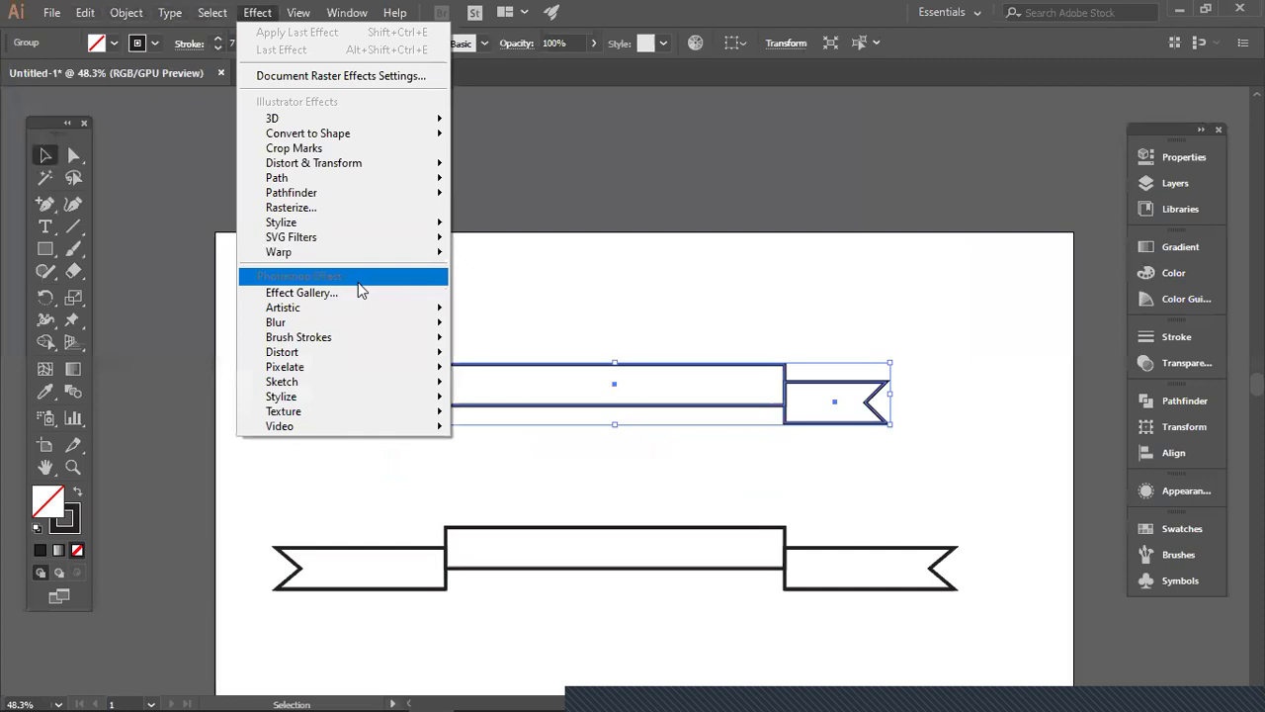
mouse_move(418, 253)
click(531, 256)
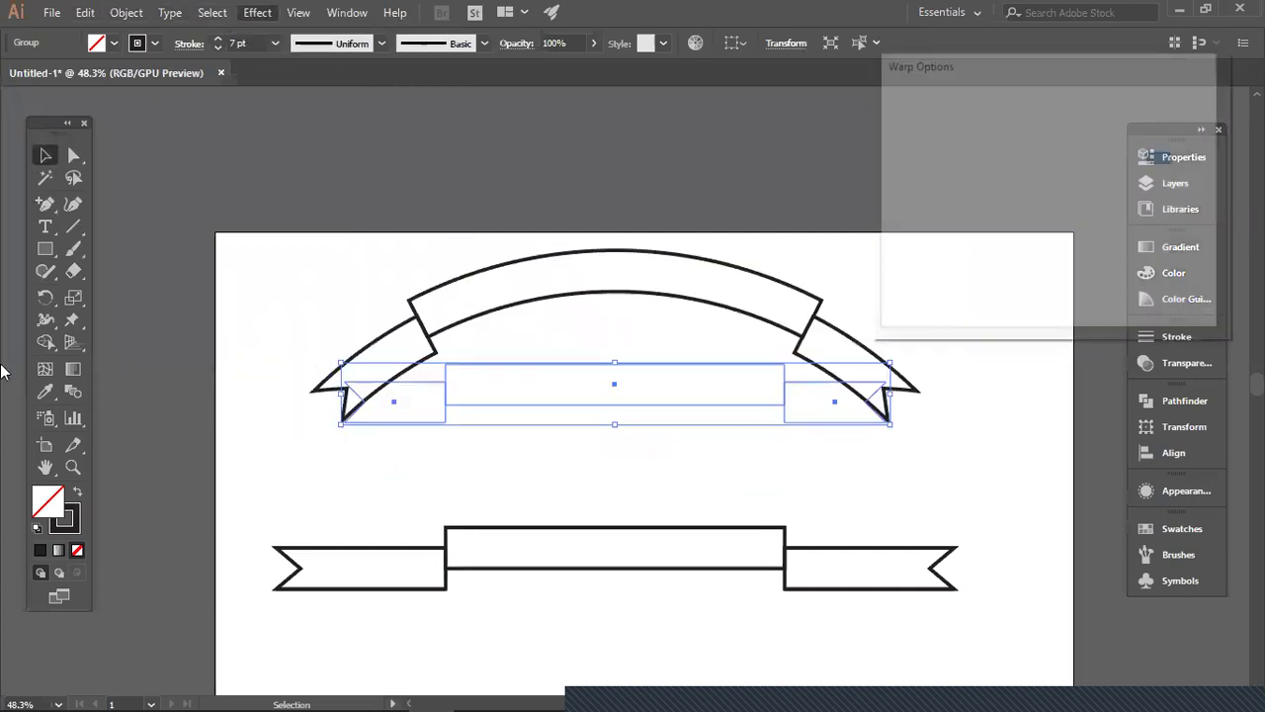
drag(1093, 159, 1067, 164)
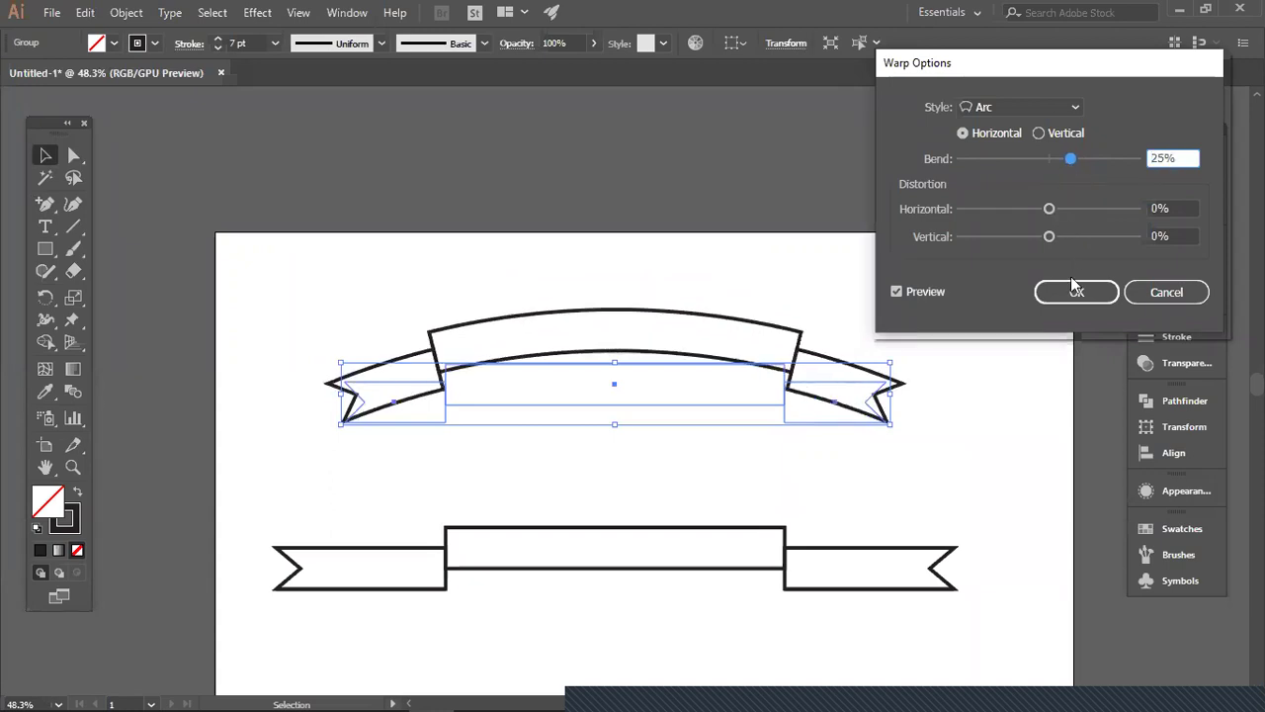
click(1065, 157)
click(1067, 299)
click(526, 302)
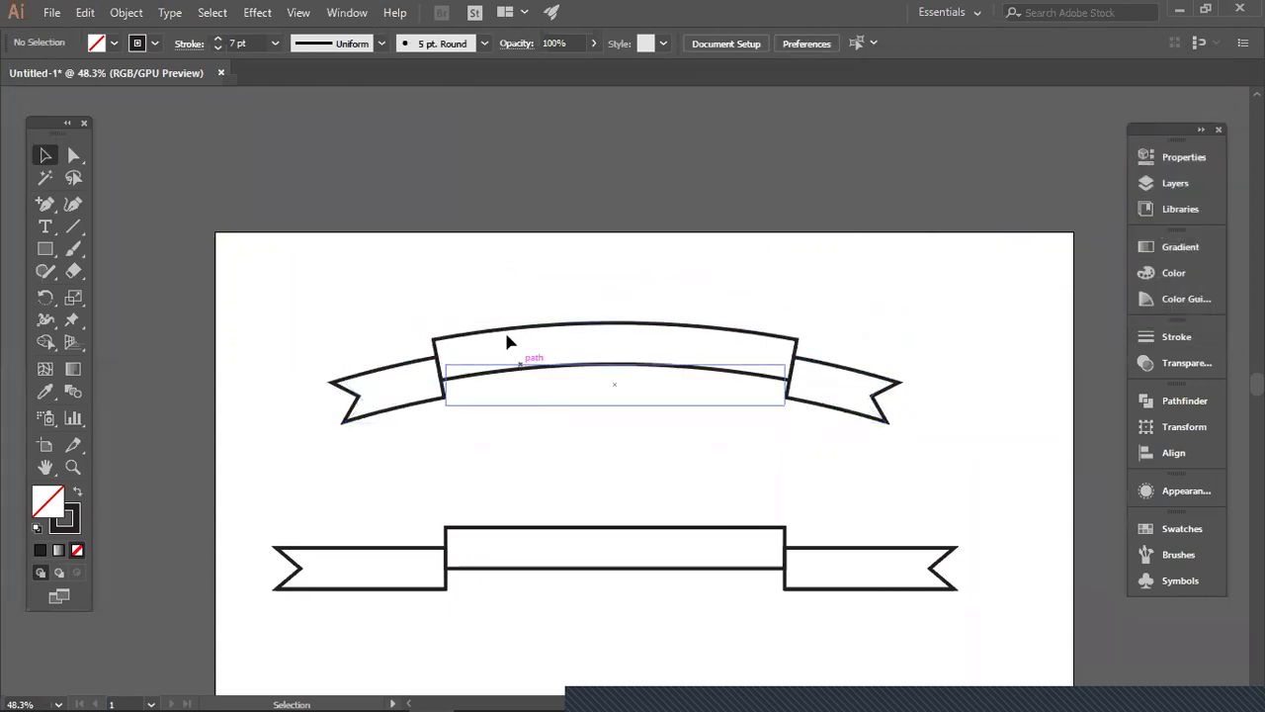
- Expand the appearance of the arched ribbon so its warp becomes real path geometry
double_click(525, 364)
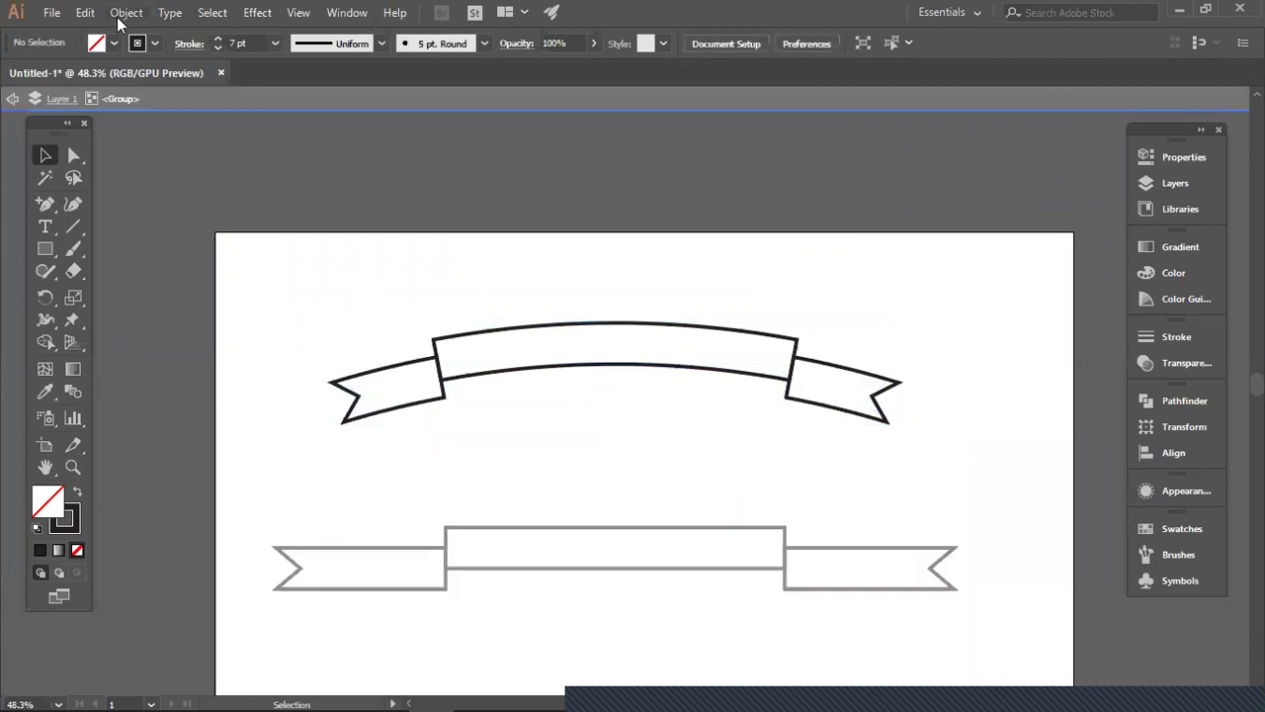
double_click(336, 255)
drag(474, 264, 739, 466)
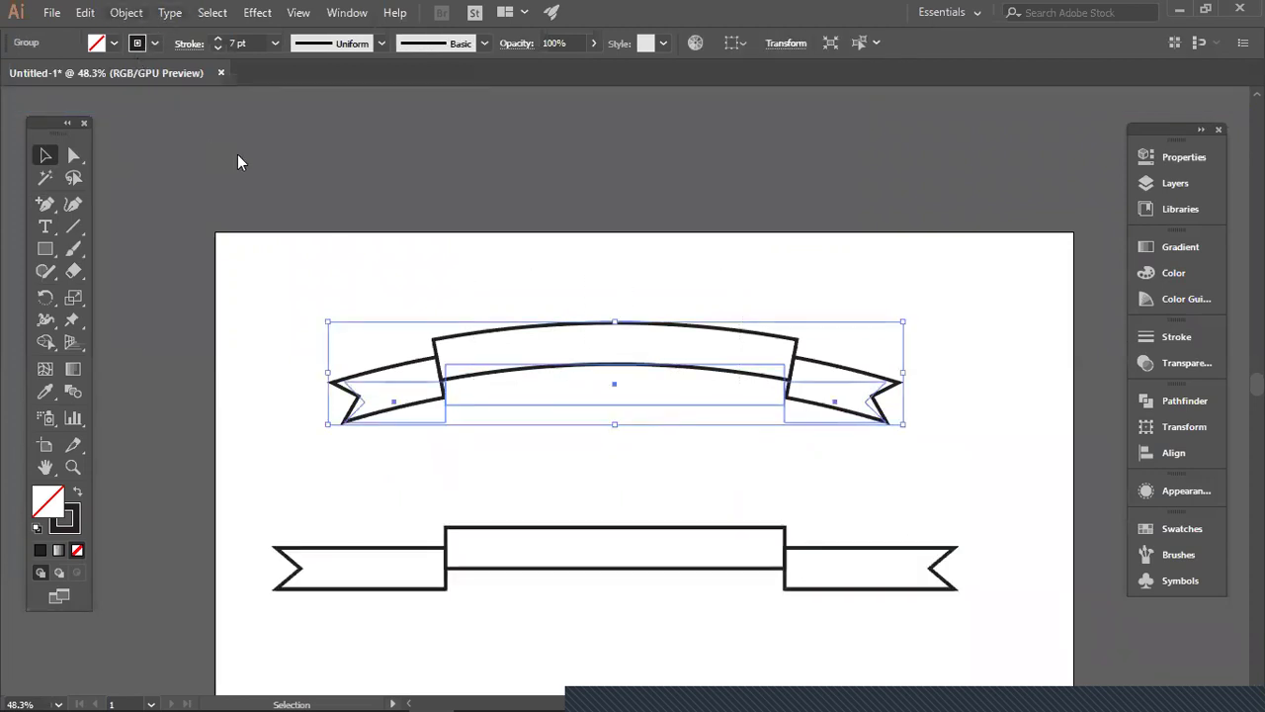
click(126, 12)
click(232, 225)
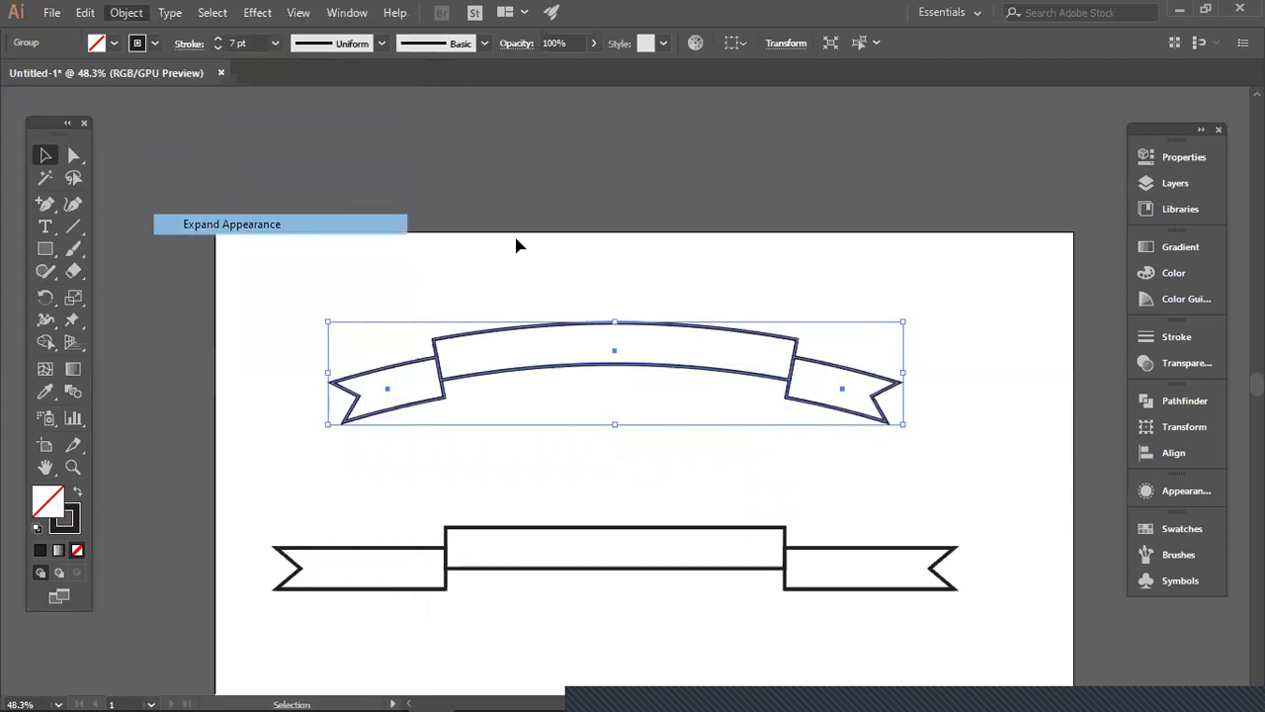
click(643, 489)
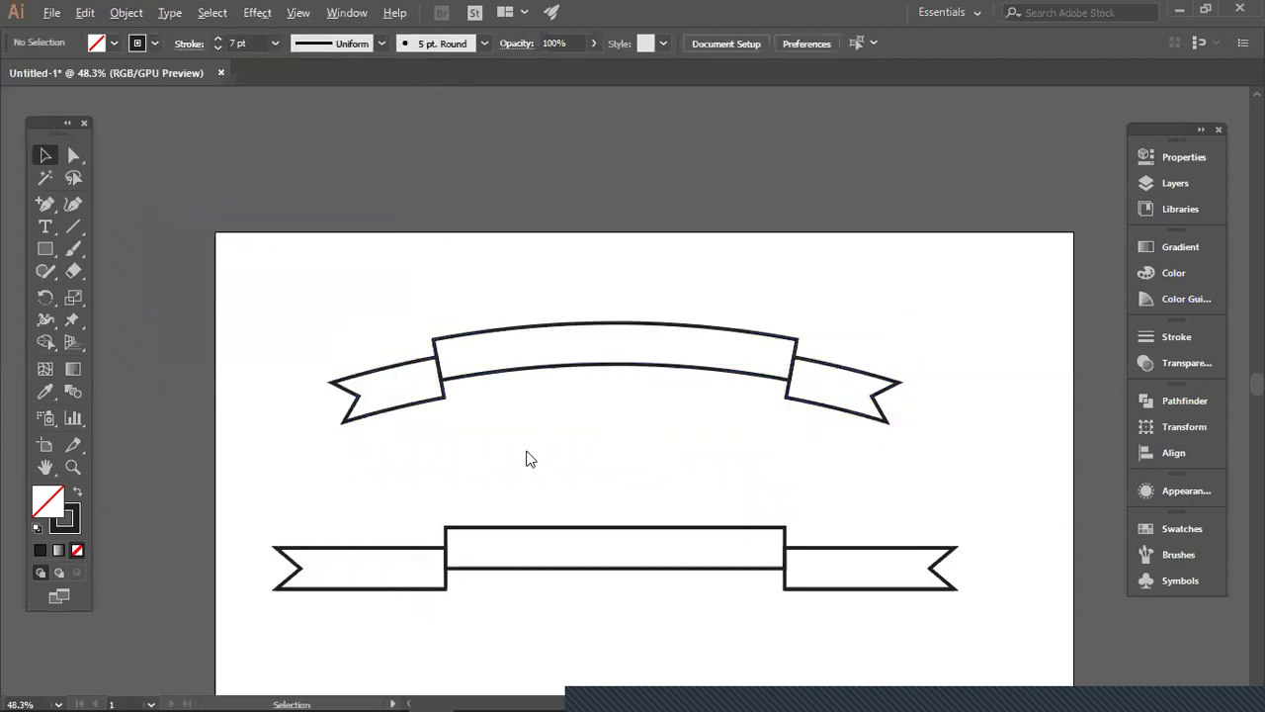
- Delete all three pieces of the flat lower ribbon, leaving only the arched one on the artboard
key(alt+Tab)
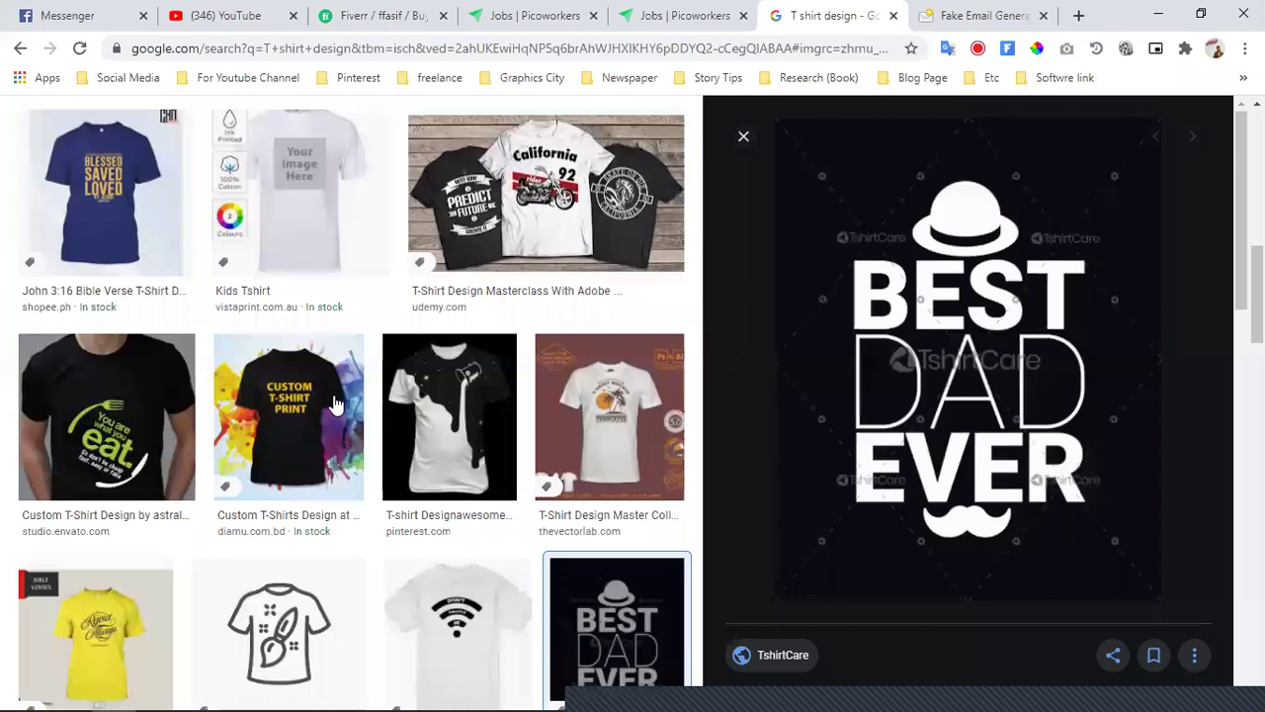
key(alt+Tab)
drag(319, 465, 623, 640)
key(Delete)
drag(625, 531, 873, 692)
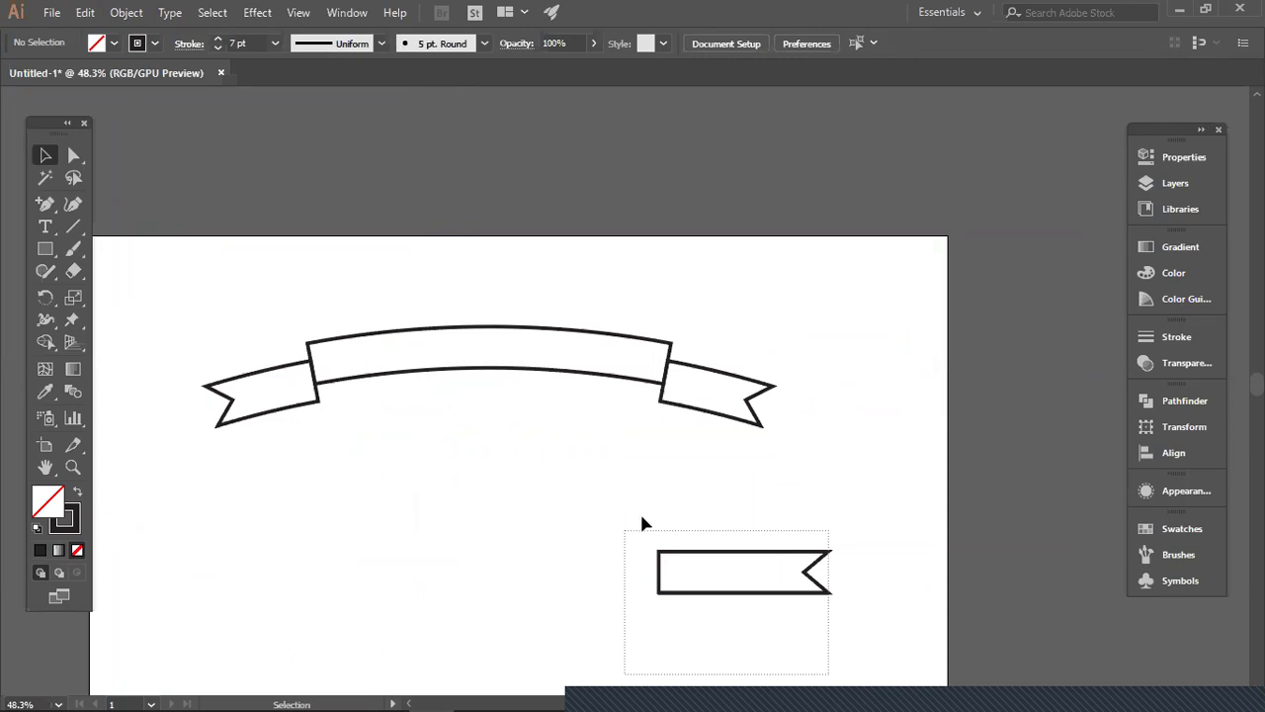
key(Delete)
- Enlarge the arched ribbon to span most of the artboard's width, stretching it proportionally taller than wide
drag(498, 445, 302, 313)
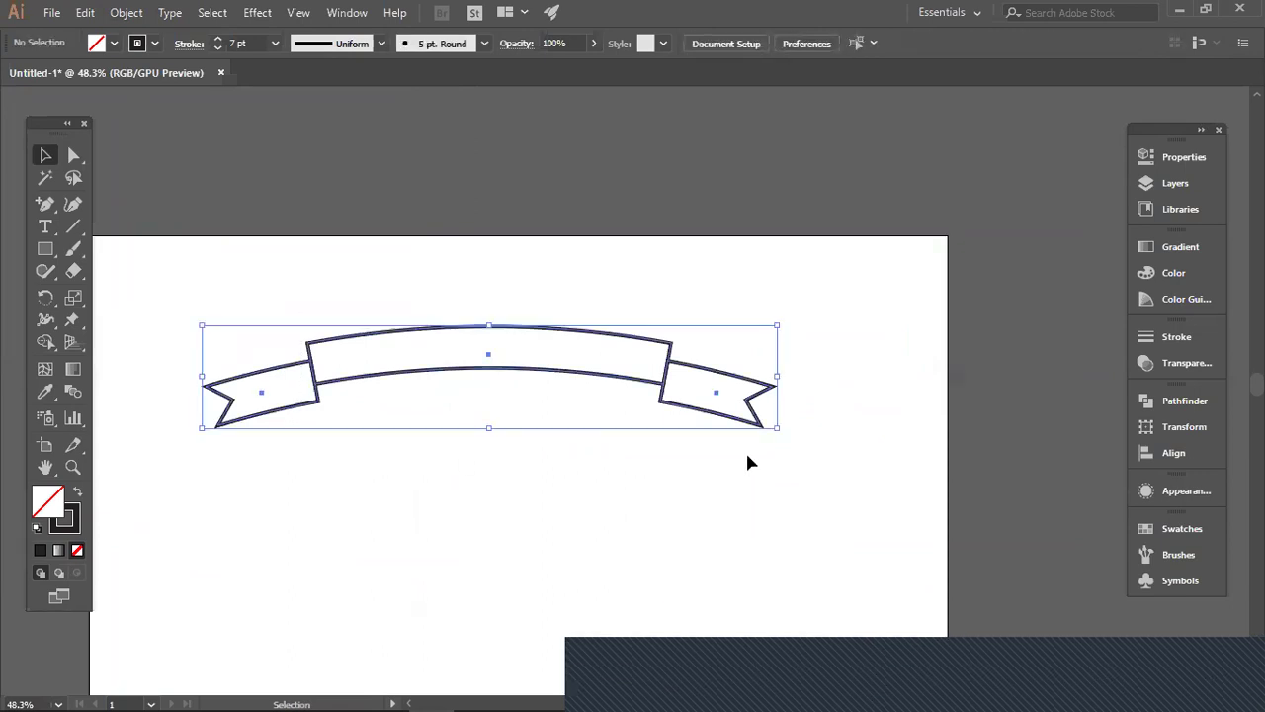
drag(862, 514, 888, 550)
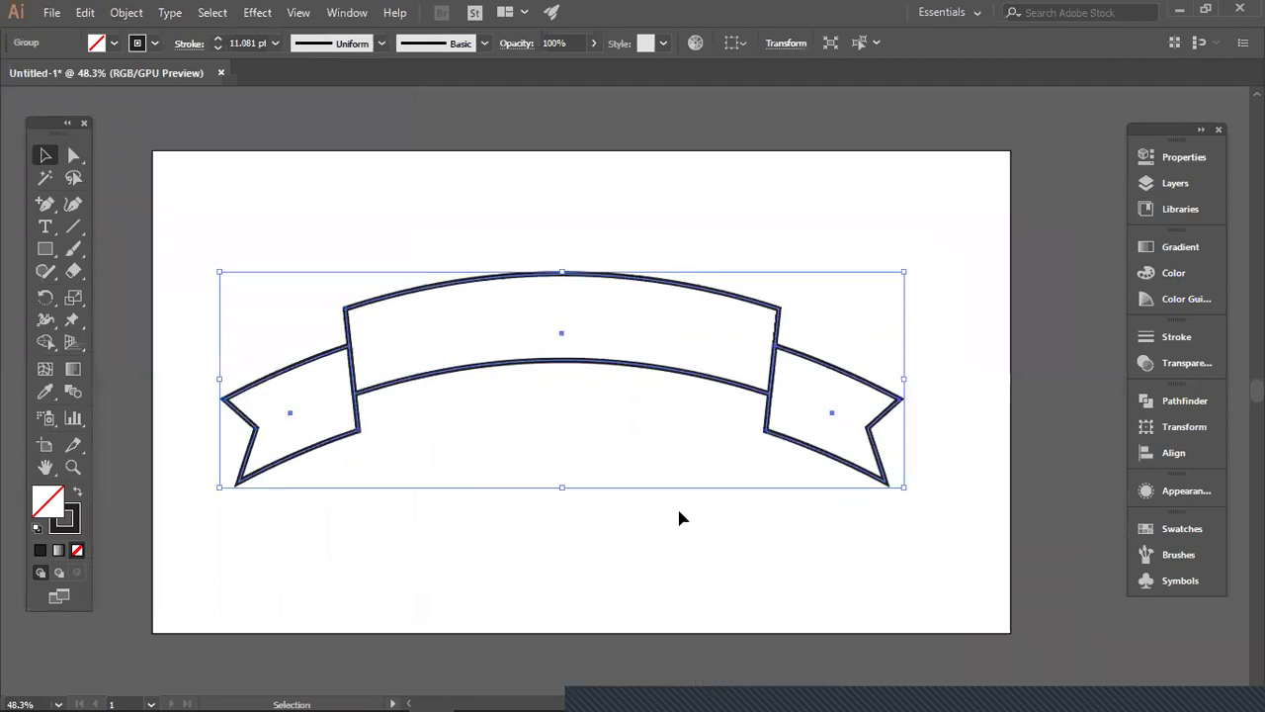
click(679, 509)
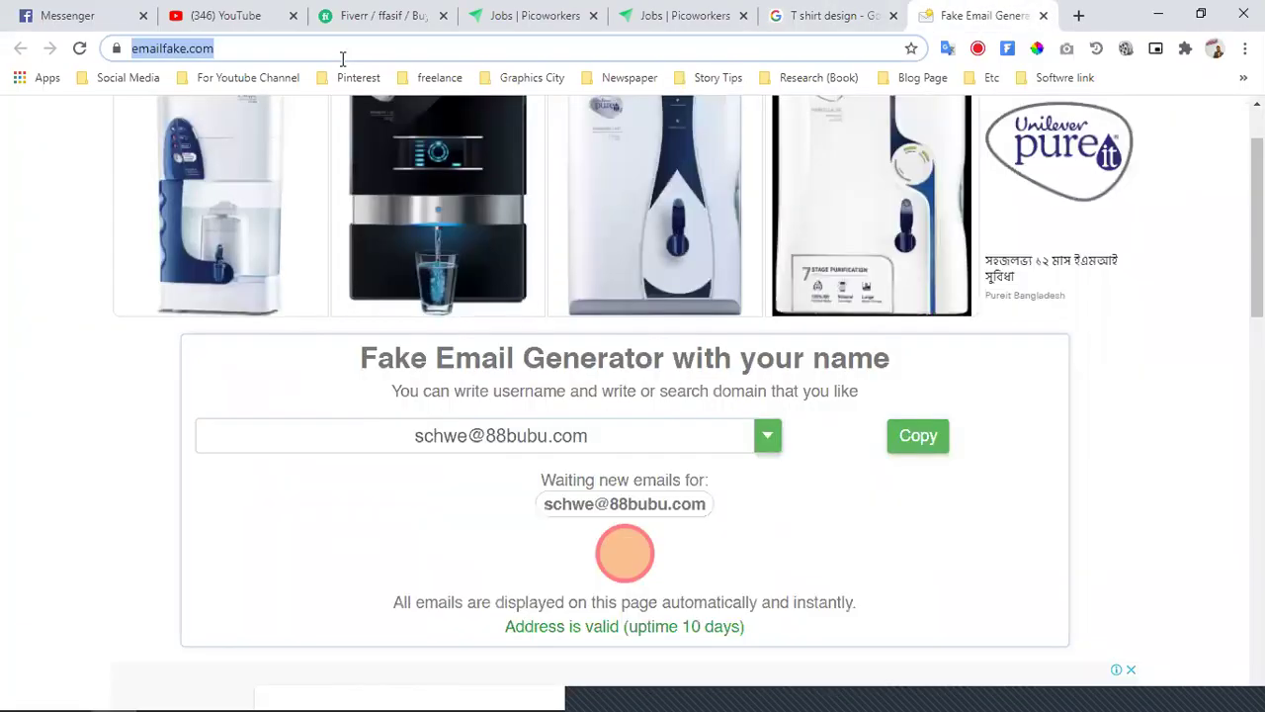
- Search Google for "CAP png" and show the image results
text(CAP png)
key(Return)
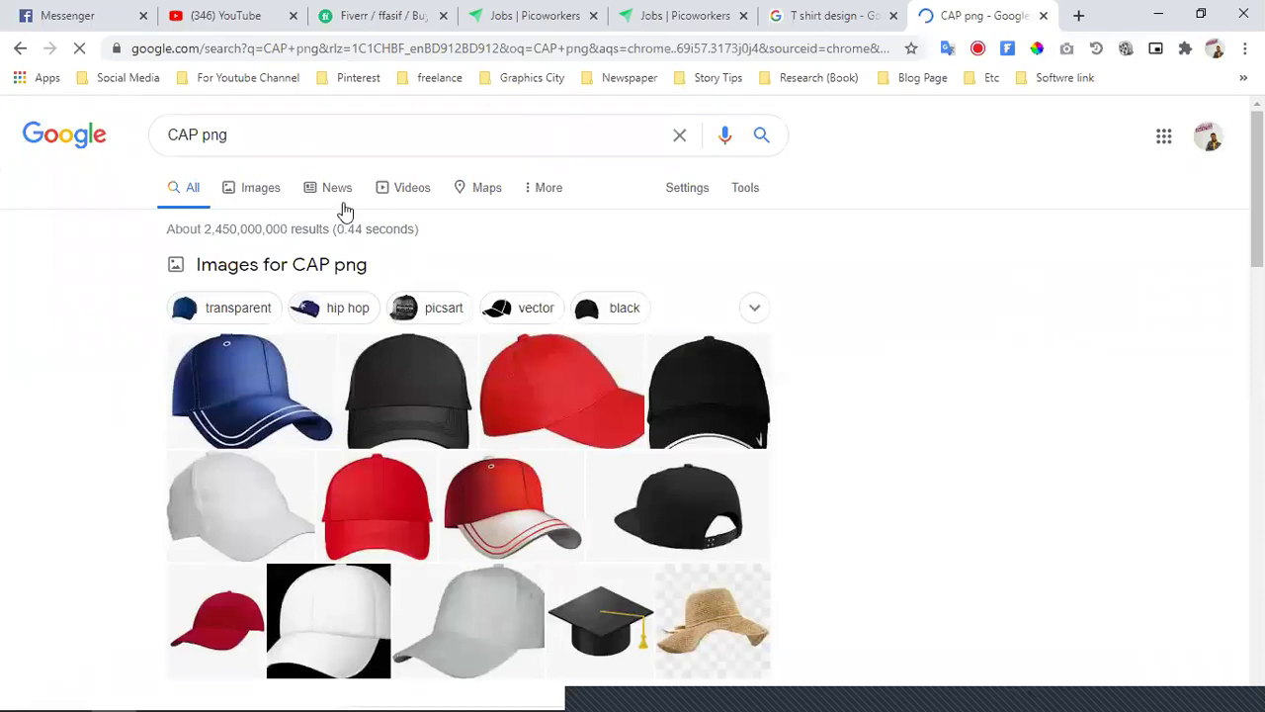
click(260, 187)
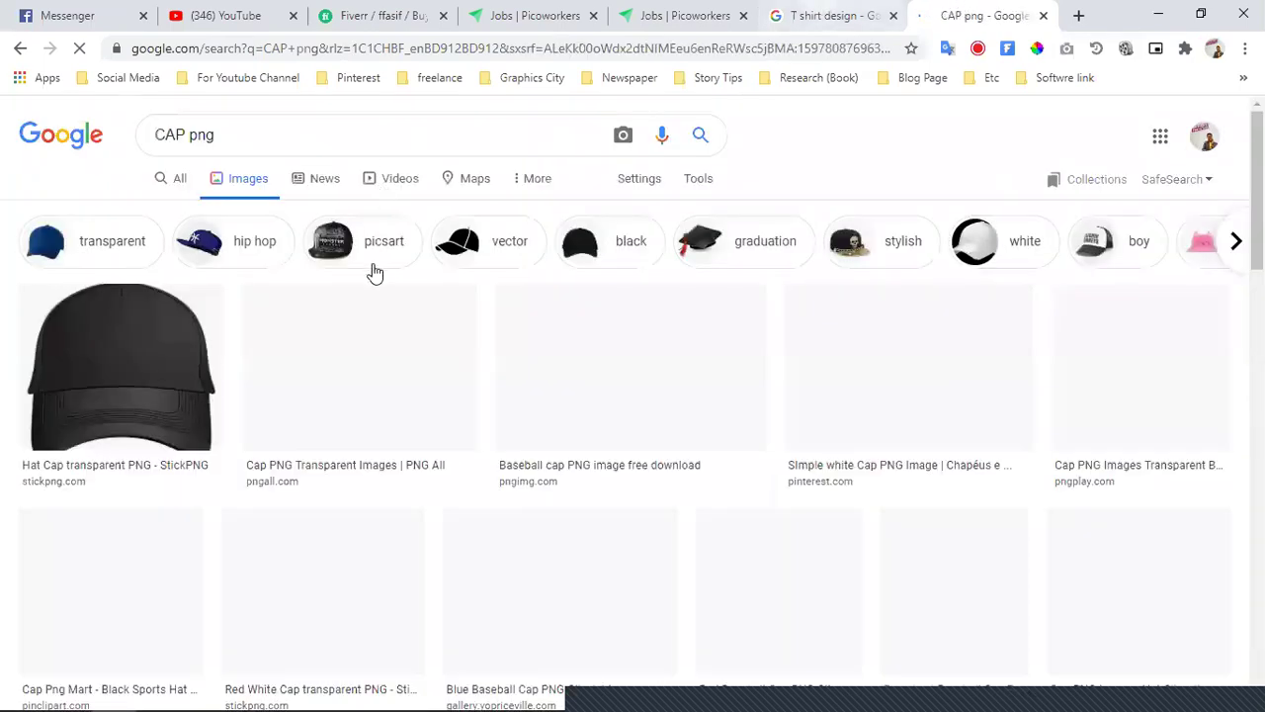
- Check the Best Dad Ever T-shirt reference and look through the cap image results for a suitable graphic
key(ctrl+shift+Tab)
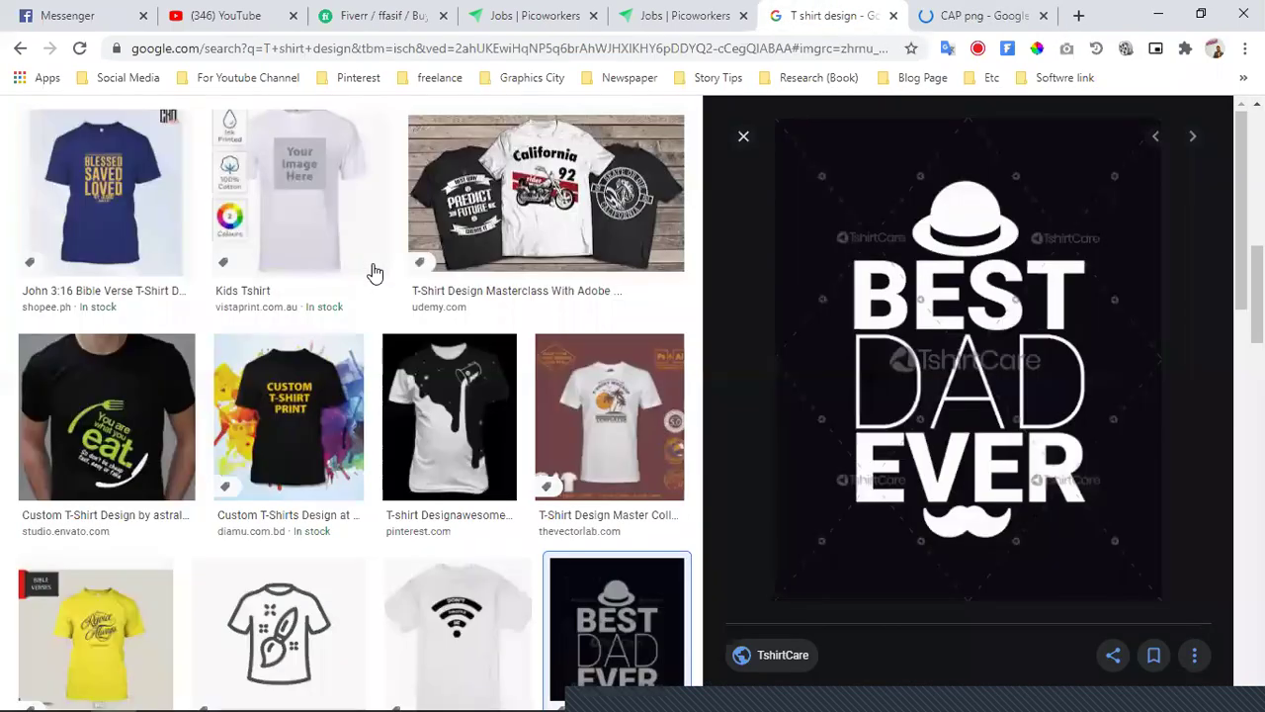
key(ctrl+Tab)
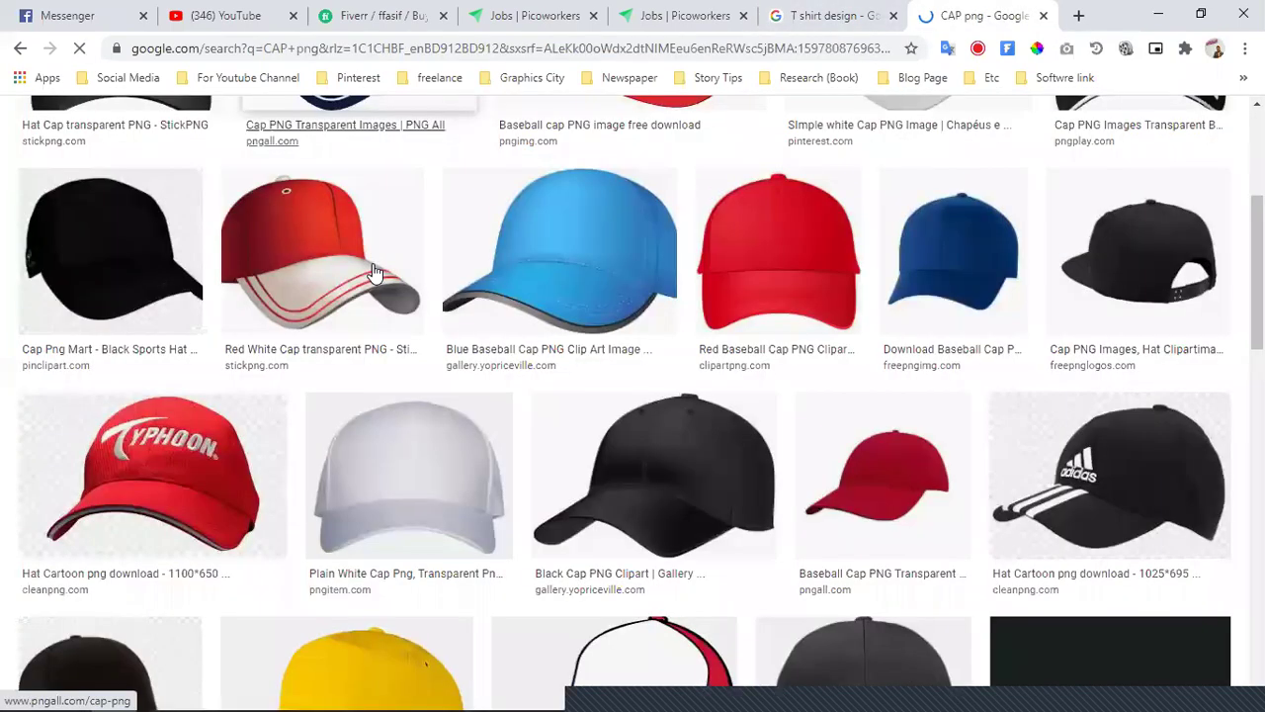
scroll(375, 273, down, 5)
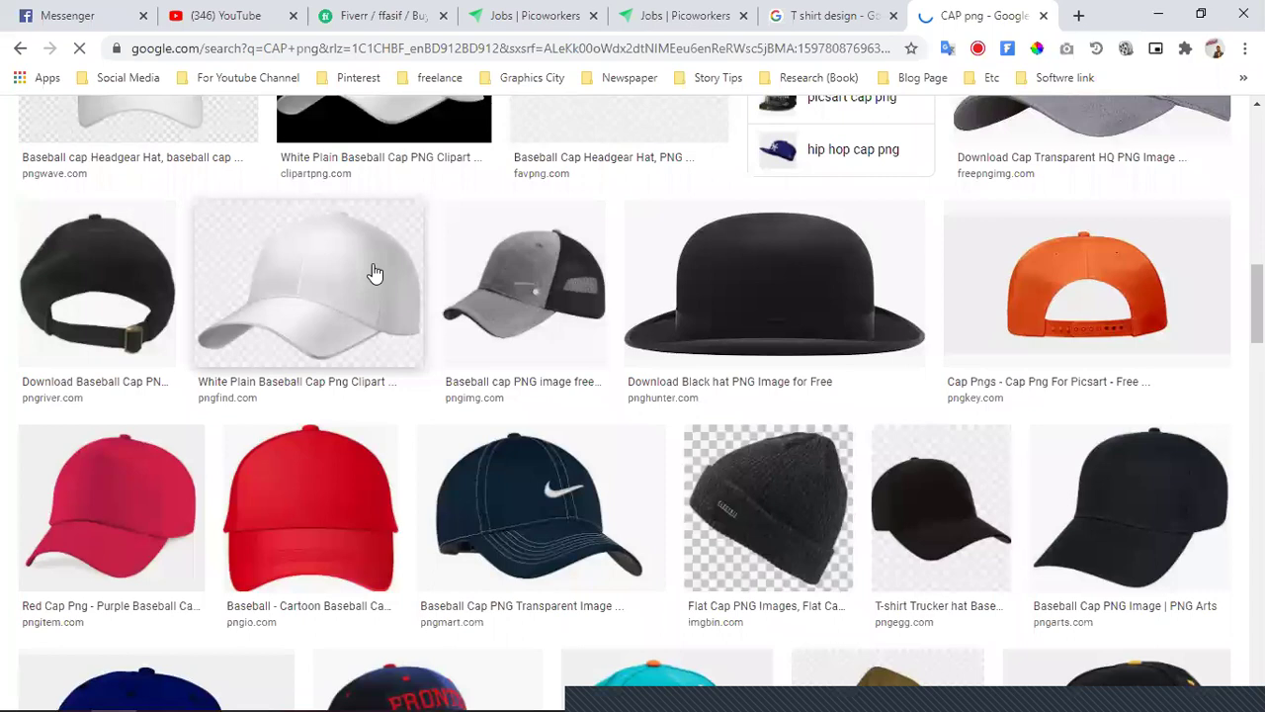
scroll(374, 273, down, 5)
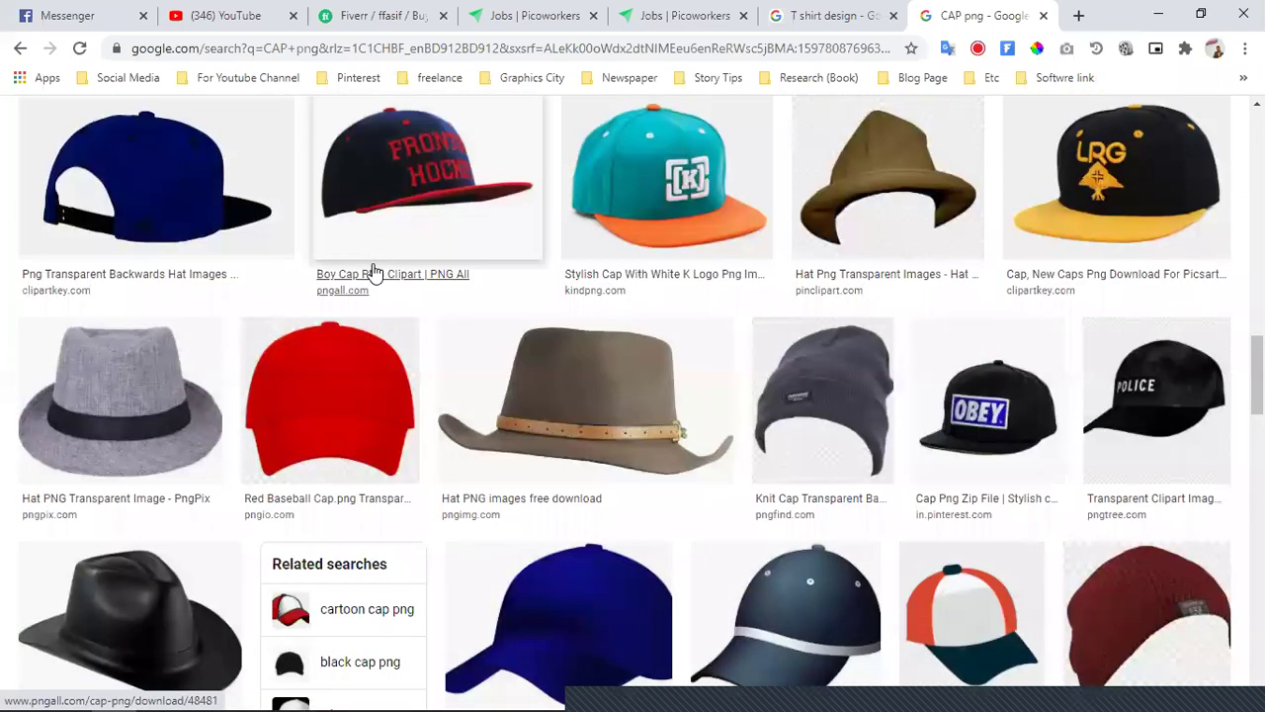
scroll(375, 273, down, 1)
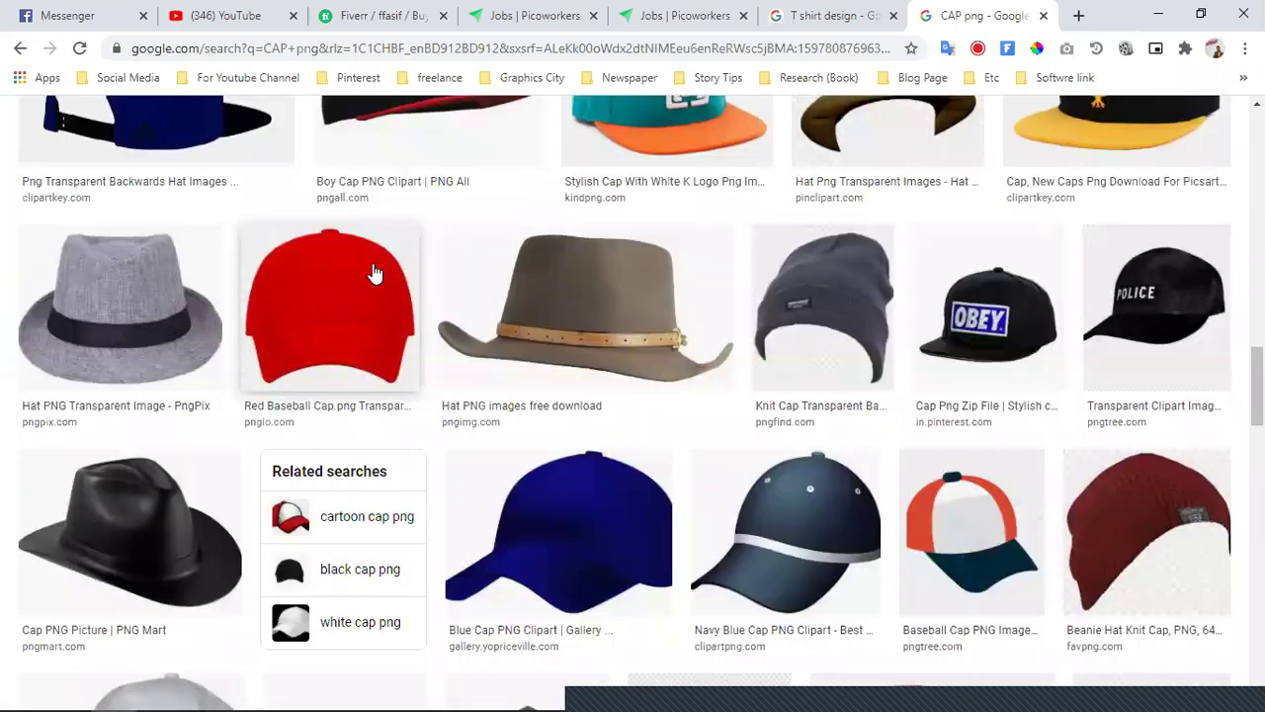
scroll(375, 273, down, 1)
scroll(375, 273, down, 2)
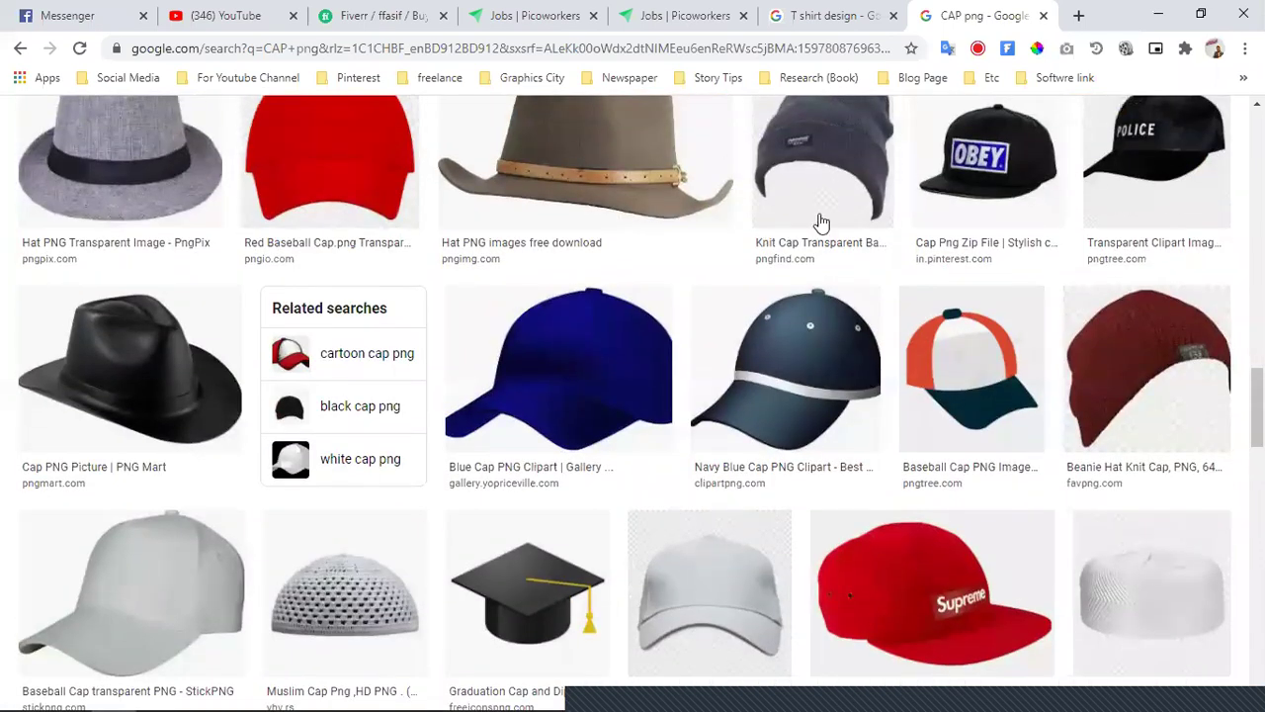
scroll(456, 181, up, 15)
- Search the images for "hat" and refine the search to "line hat"
drag(237, 133, 112, 139)
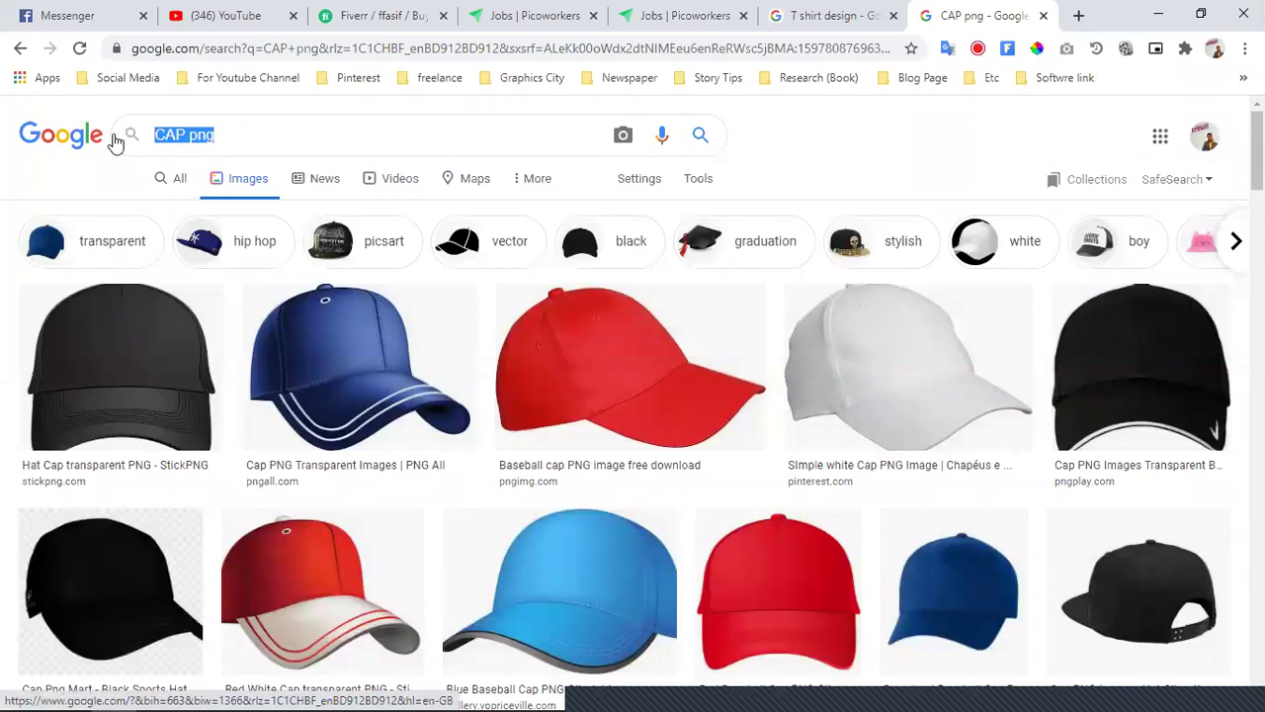
text(hat)
key(Return)
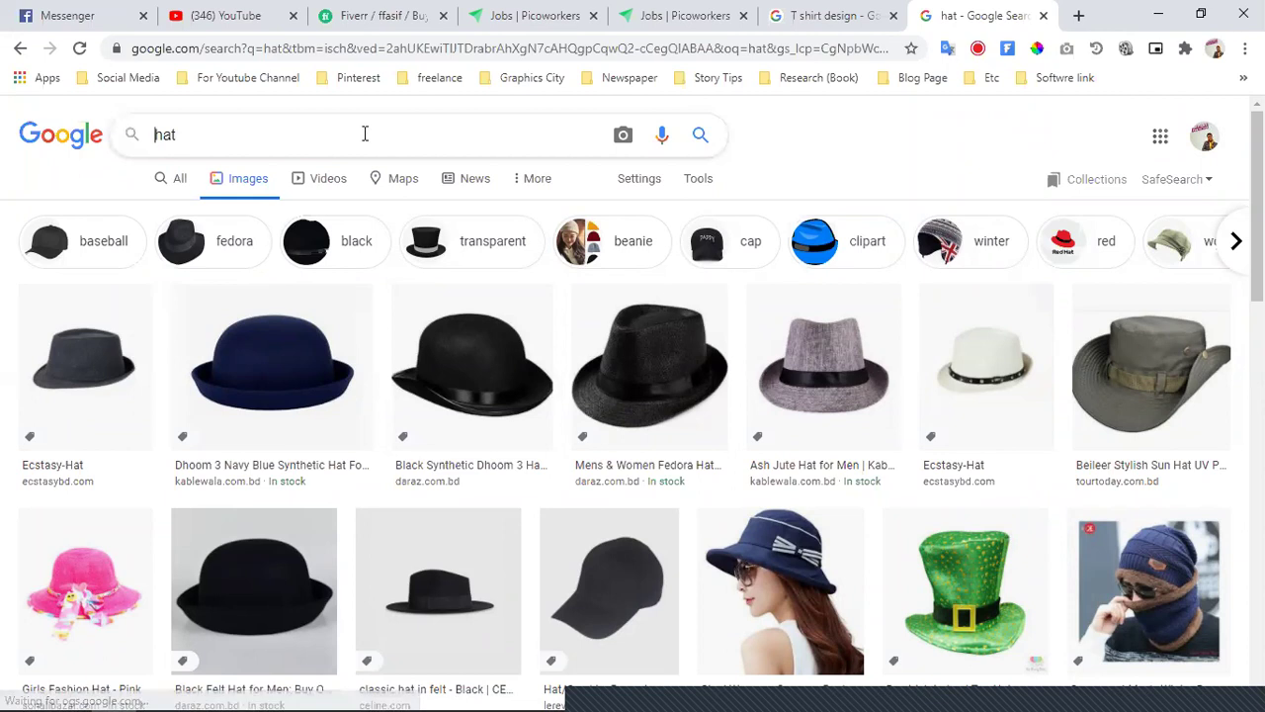
text(e)
key(Return)
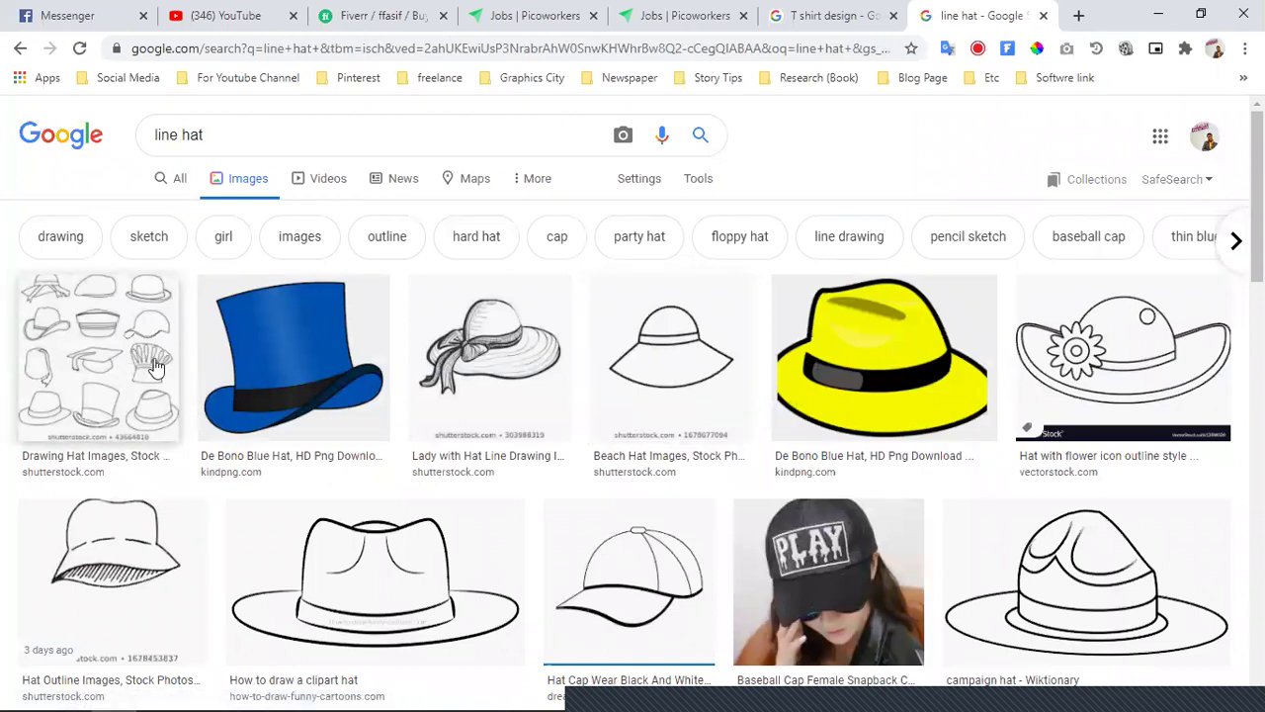
- Open the How to draw a clipart hat outline from the results and copy its image
scroll(415, 398, down, 1)
scroll(366, 423, down, 2)
click(297, 395)
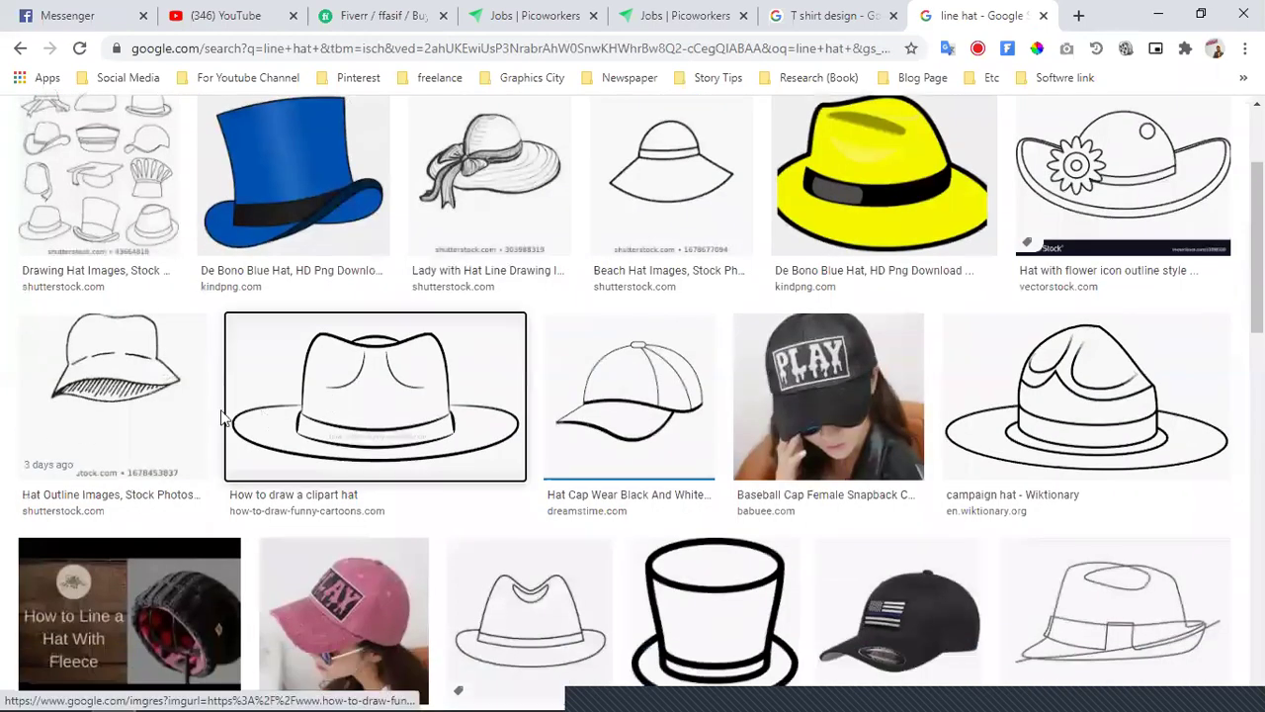
right_click(920, 196)
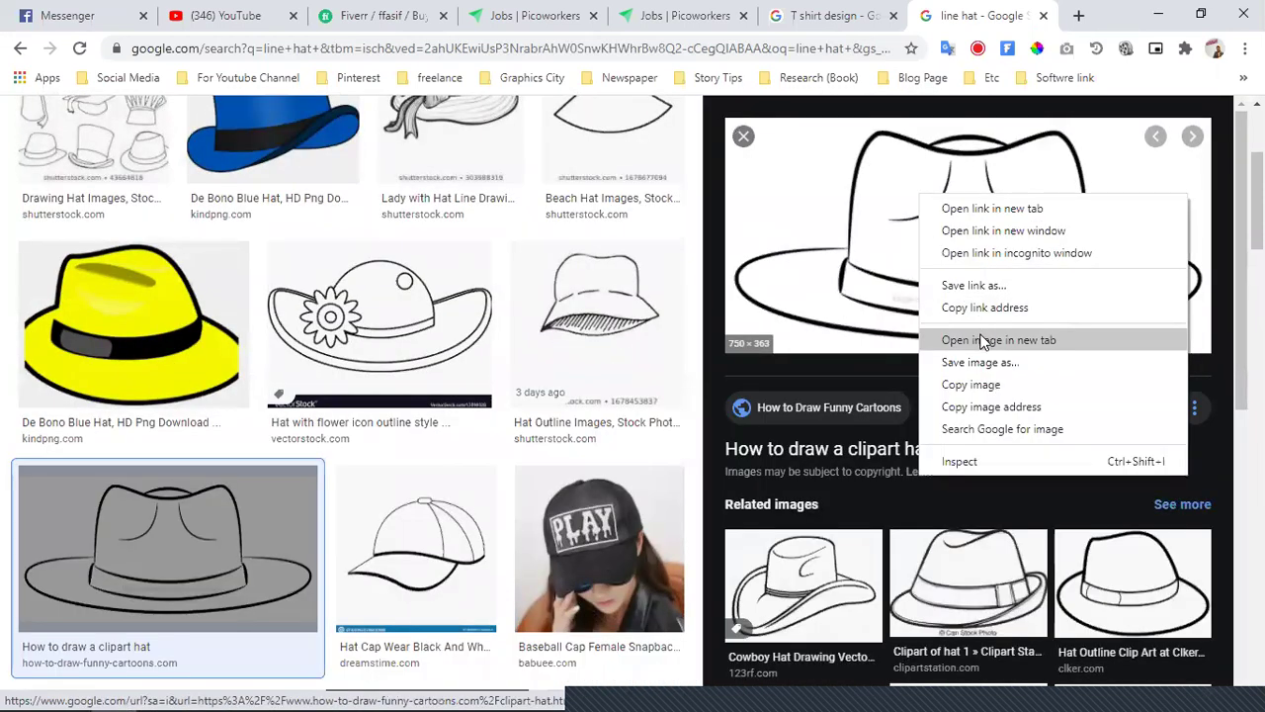
click(992, 385)
- Switch to Illustrator, paste the hat image and move it onto the empty canvas below the artboard
key(alt+Tab)
drag(817, 352, 856, 166)
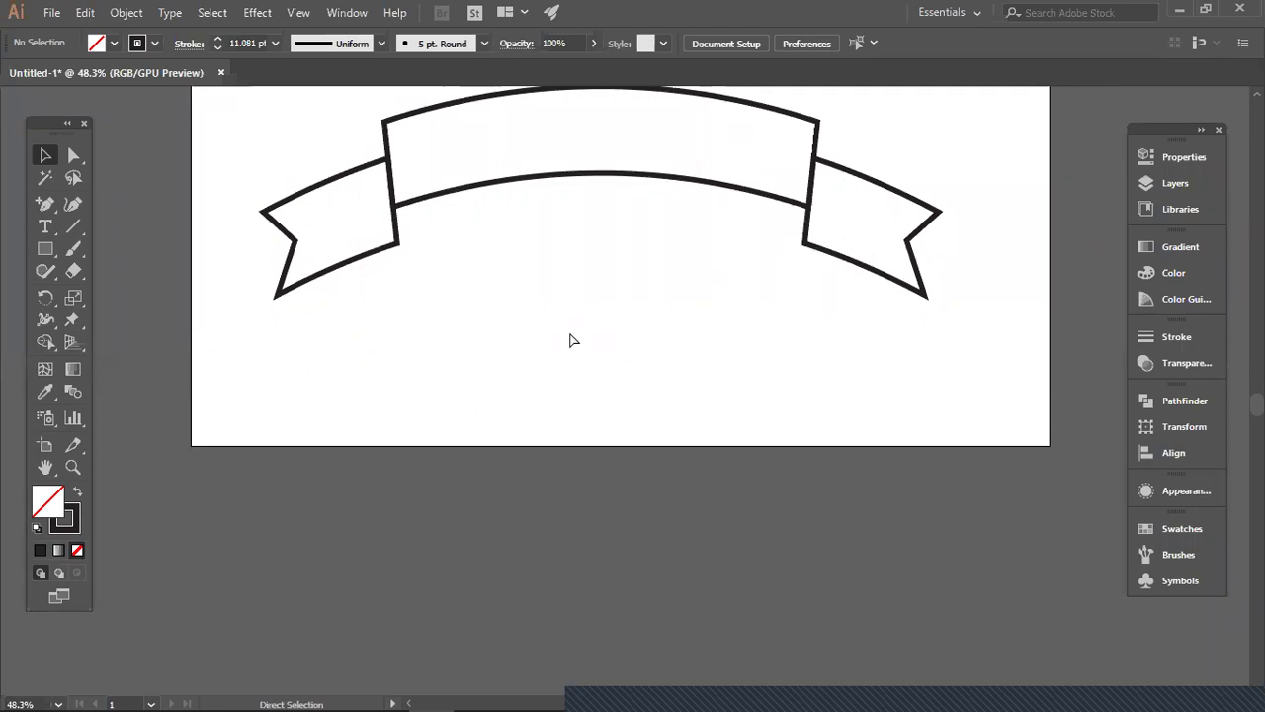
key(ctrl+v)
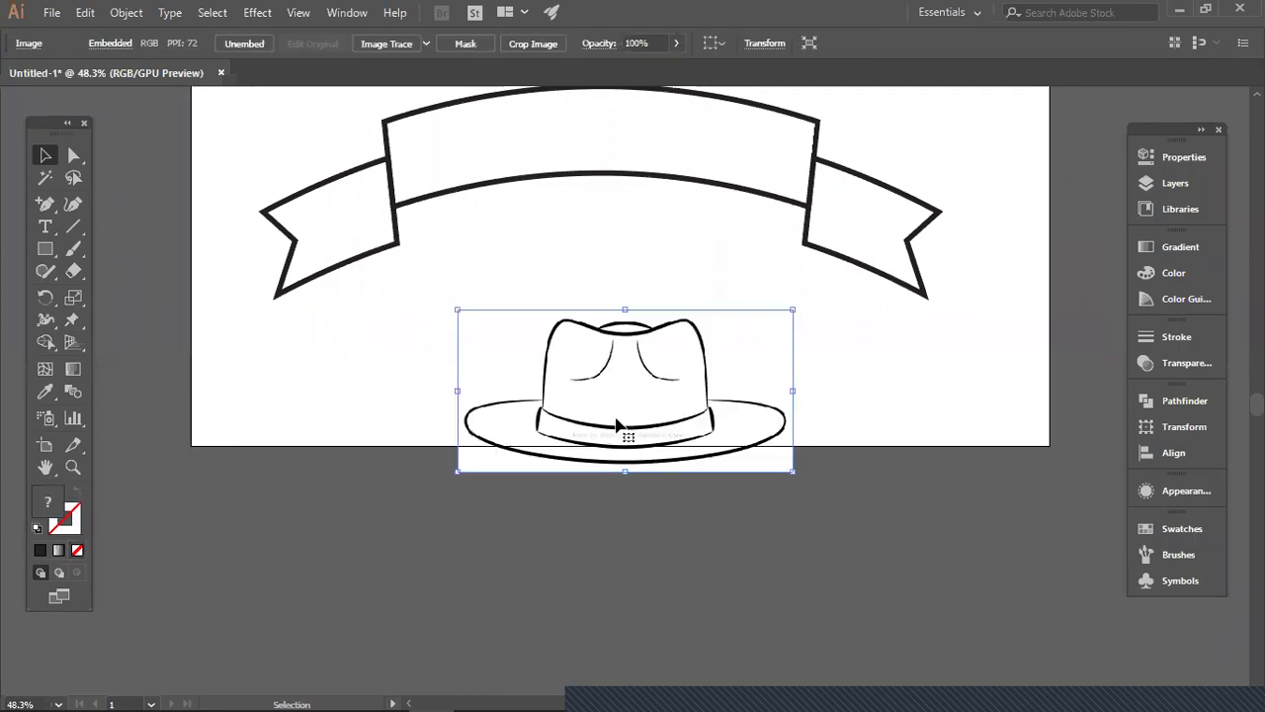
scroll(617, 425, down, 3)
drag(633, 301, 530, 530)
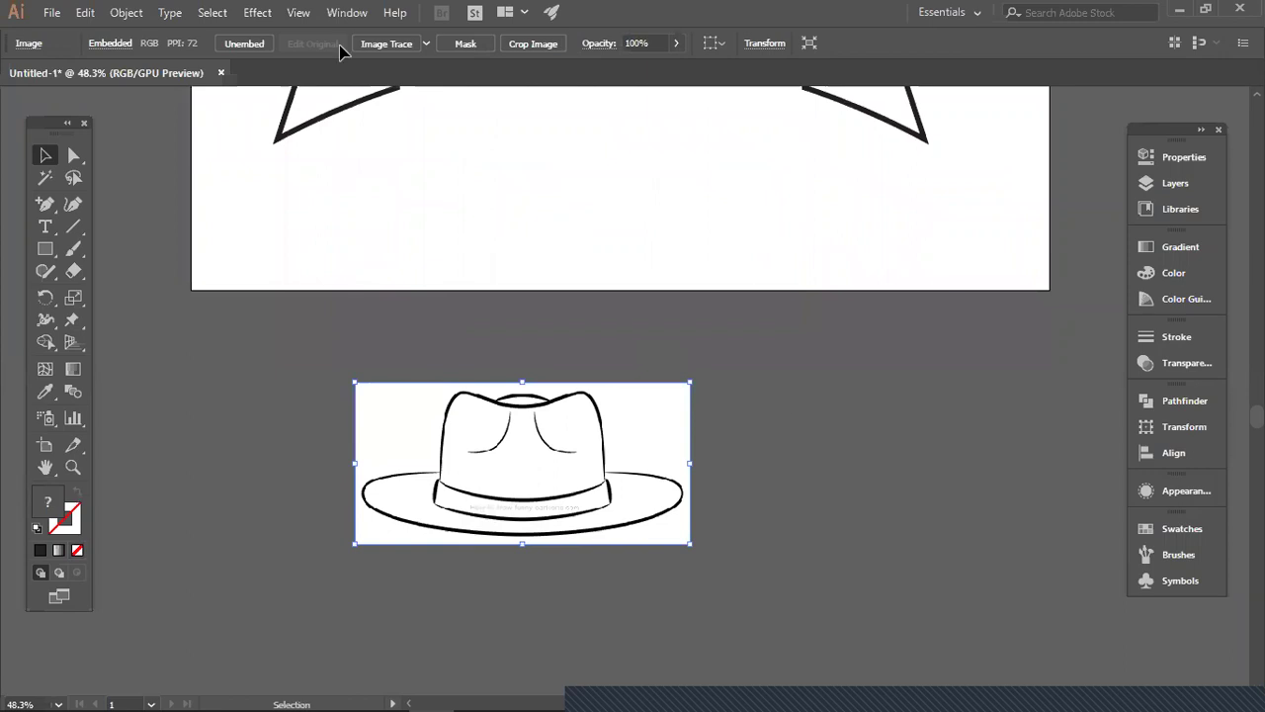
- Image trace the hat with the High Fidelity Photo preset and expand the tracing into paths
click(426, 43)
click(489, 110)
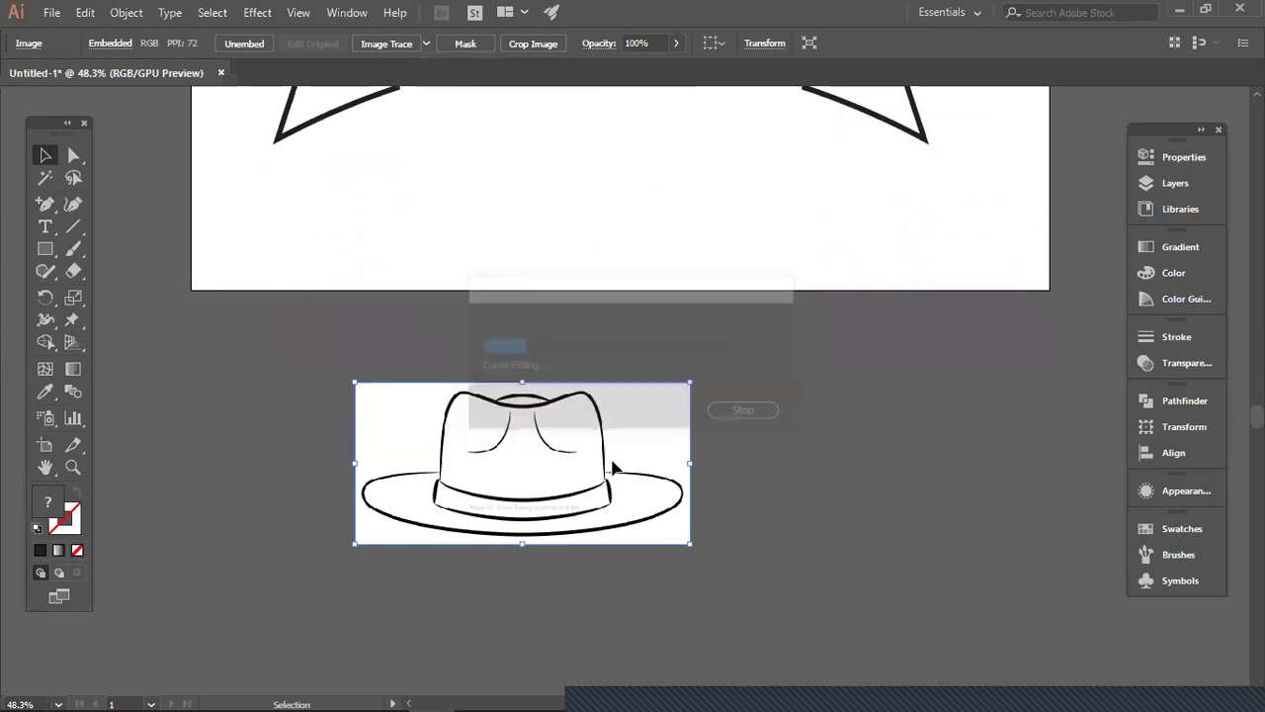
click(441, 43)
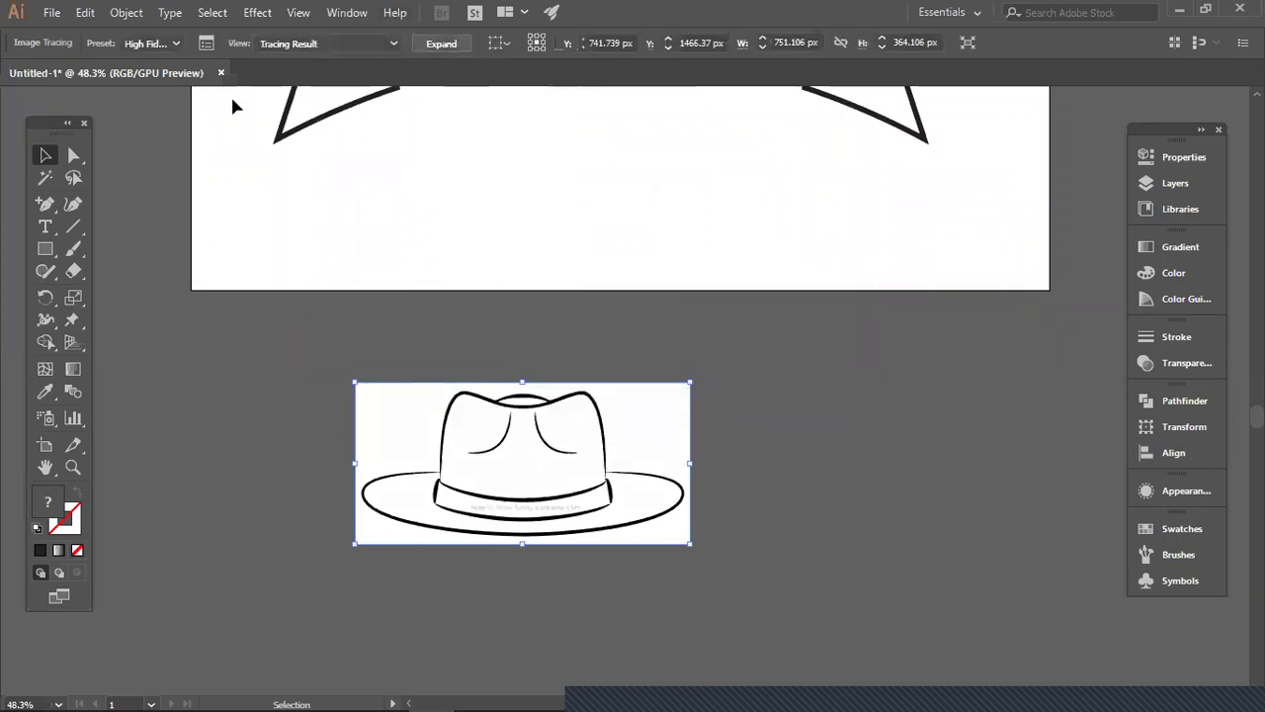
- Delete the white background around the traced hat and a piece of the grey watermark lettering on its band
double_click(371, 424)
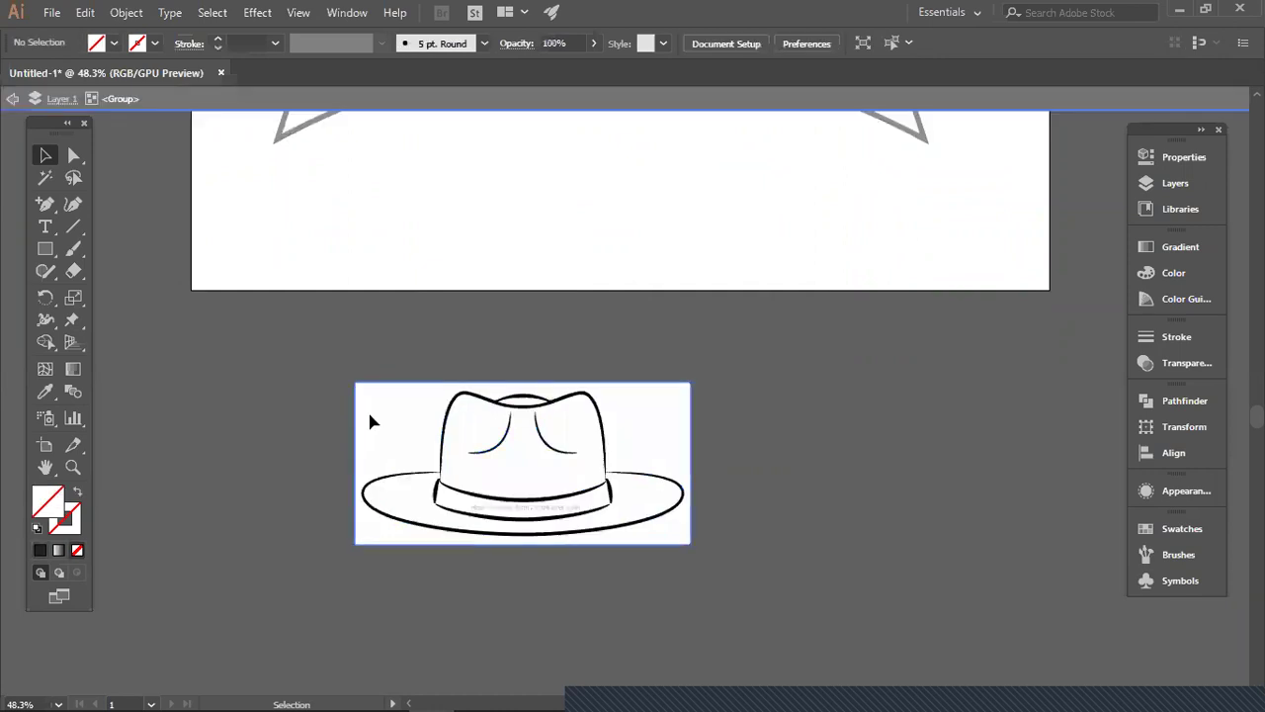
key(Delete)
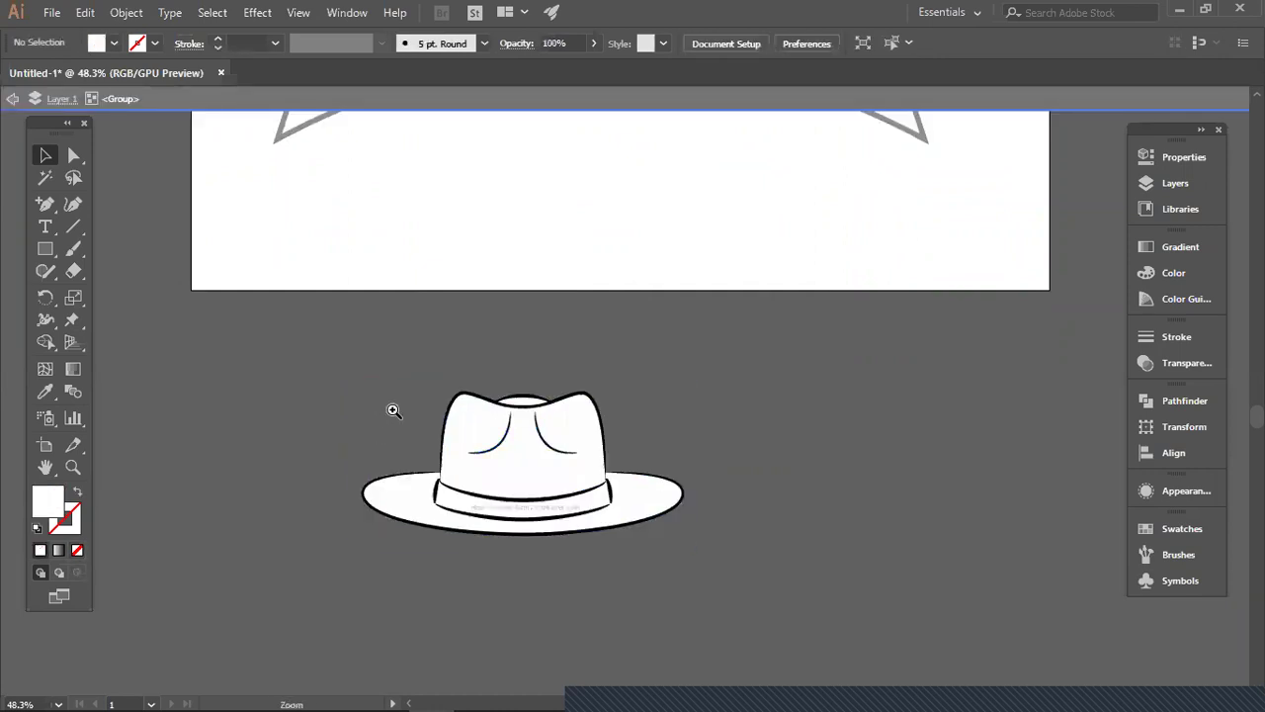
drag(386, 405, 534, 497)
drag(564, 543, 327, 310)
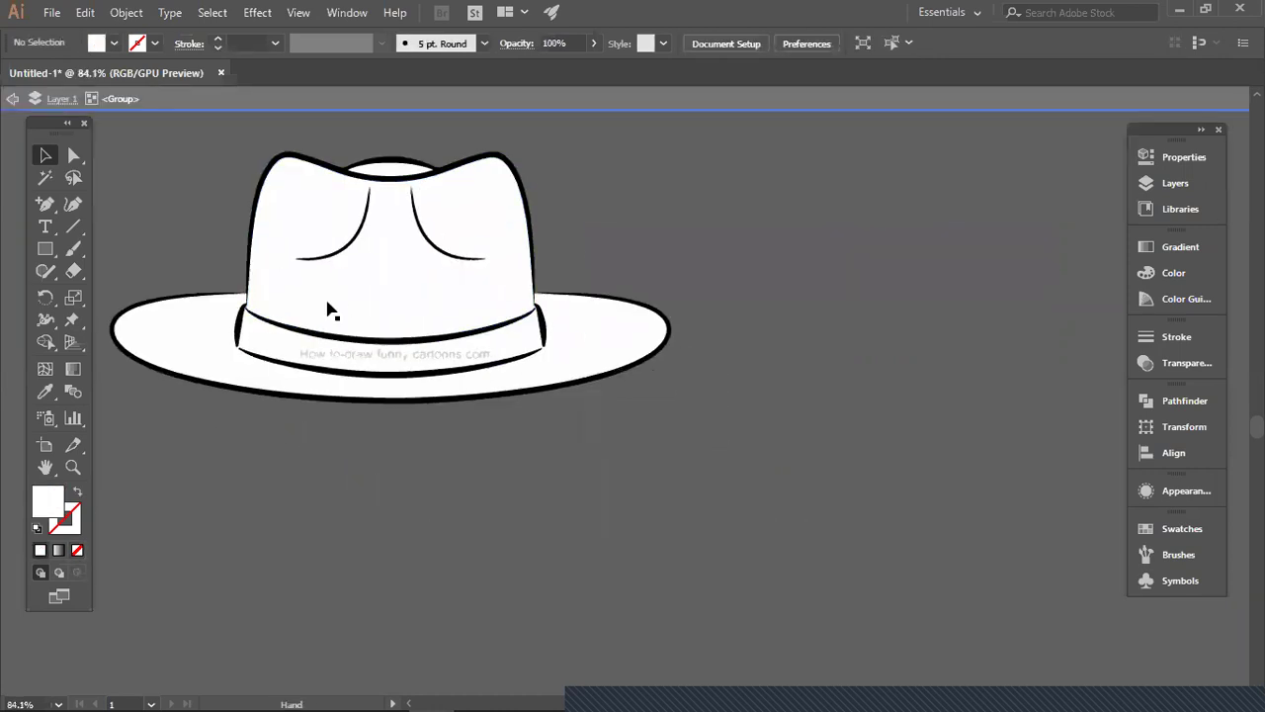
click(386, 353)
key(Delete)
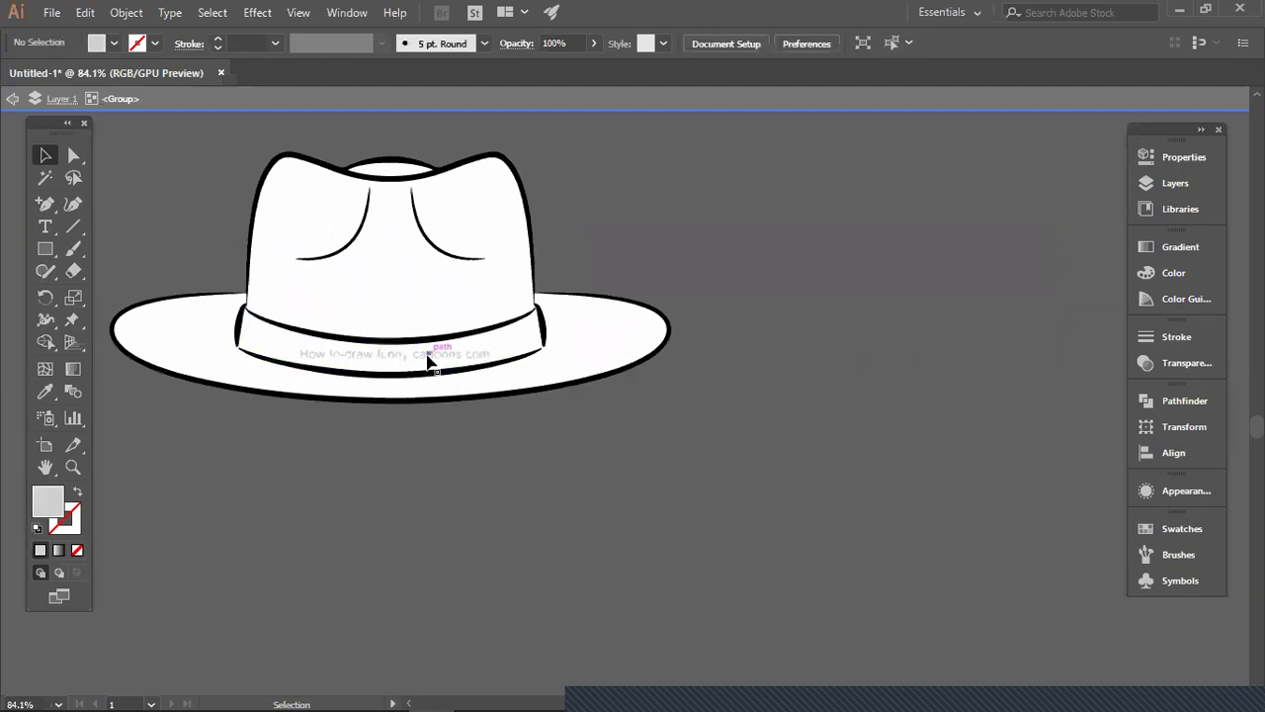
drag(289, 306, 547, 469)
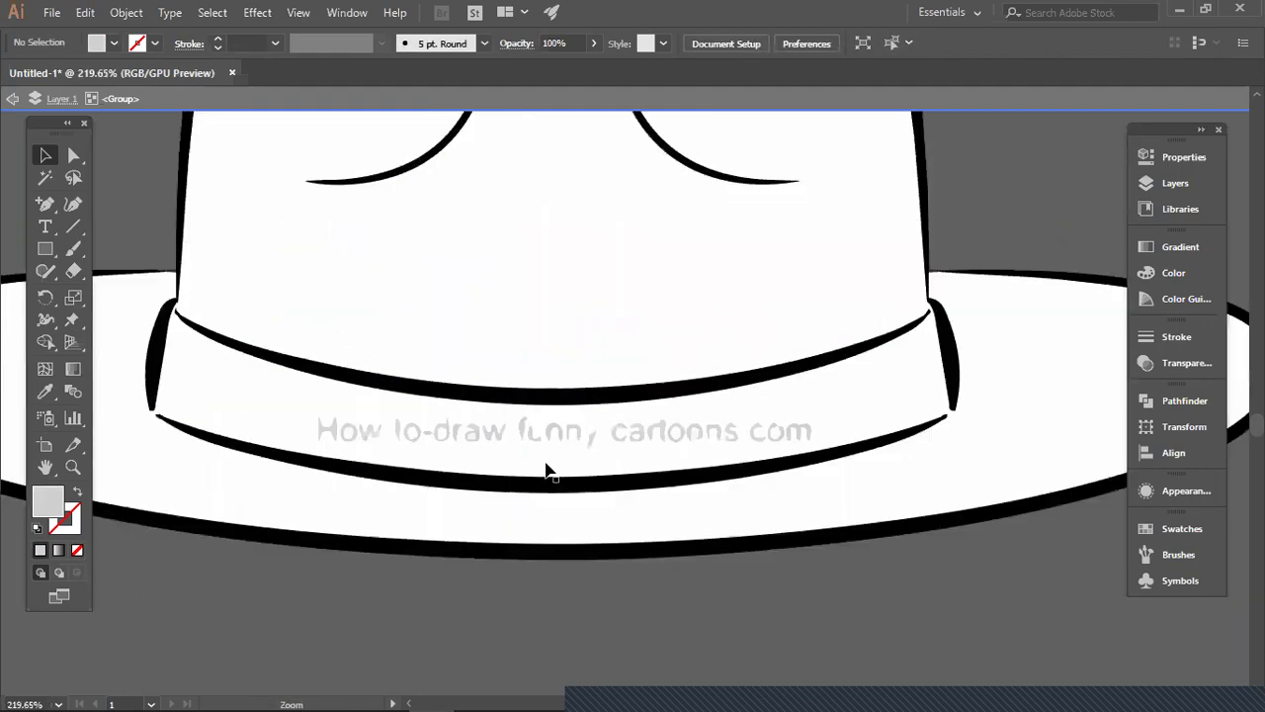
click(547, 468)
click(358, 356)
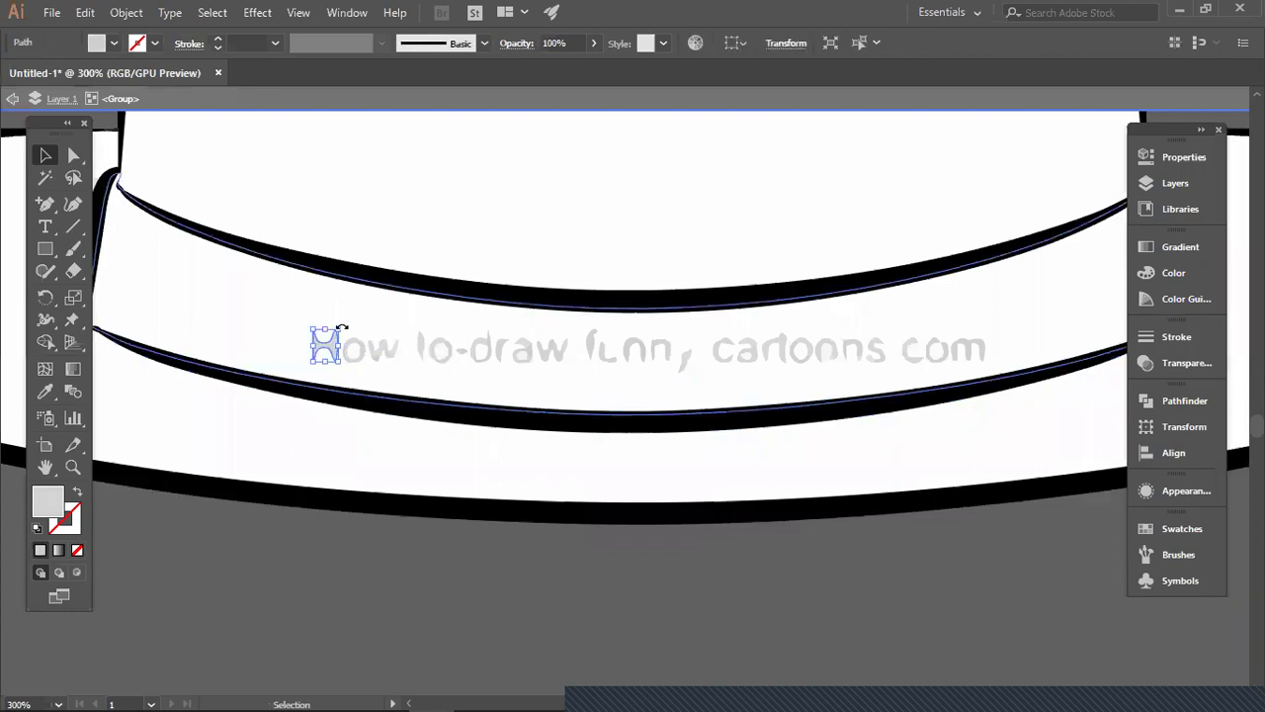
shift+click(375, 350)
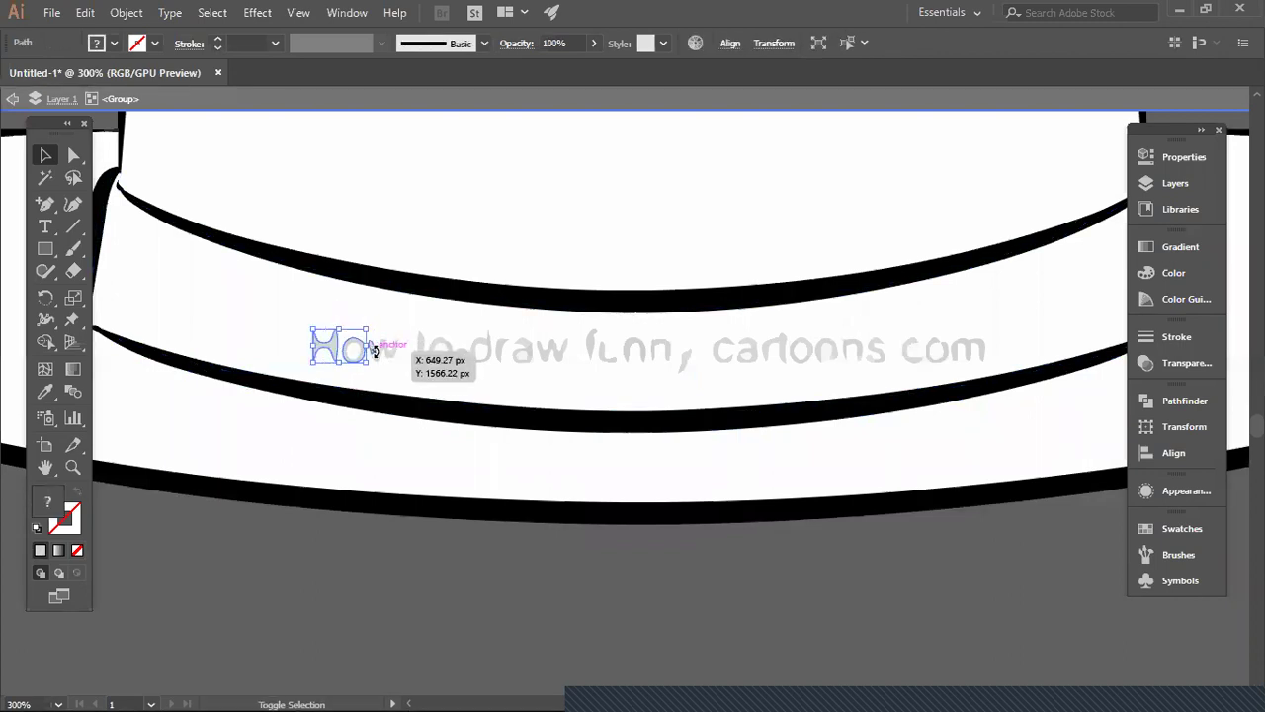
double_click(388, 354)
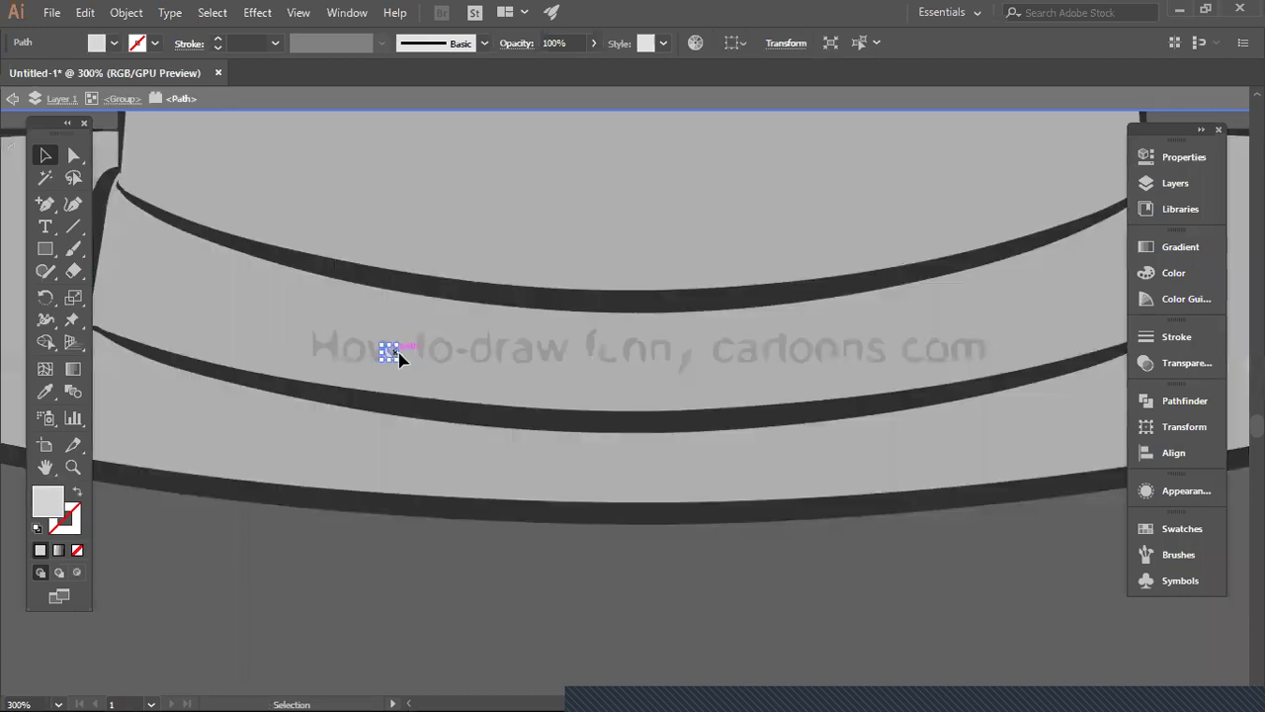
double_click(387, 368)
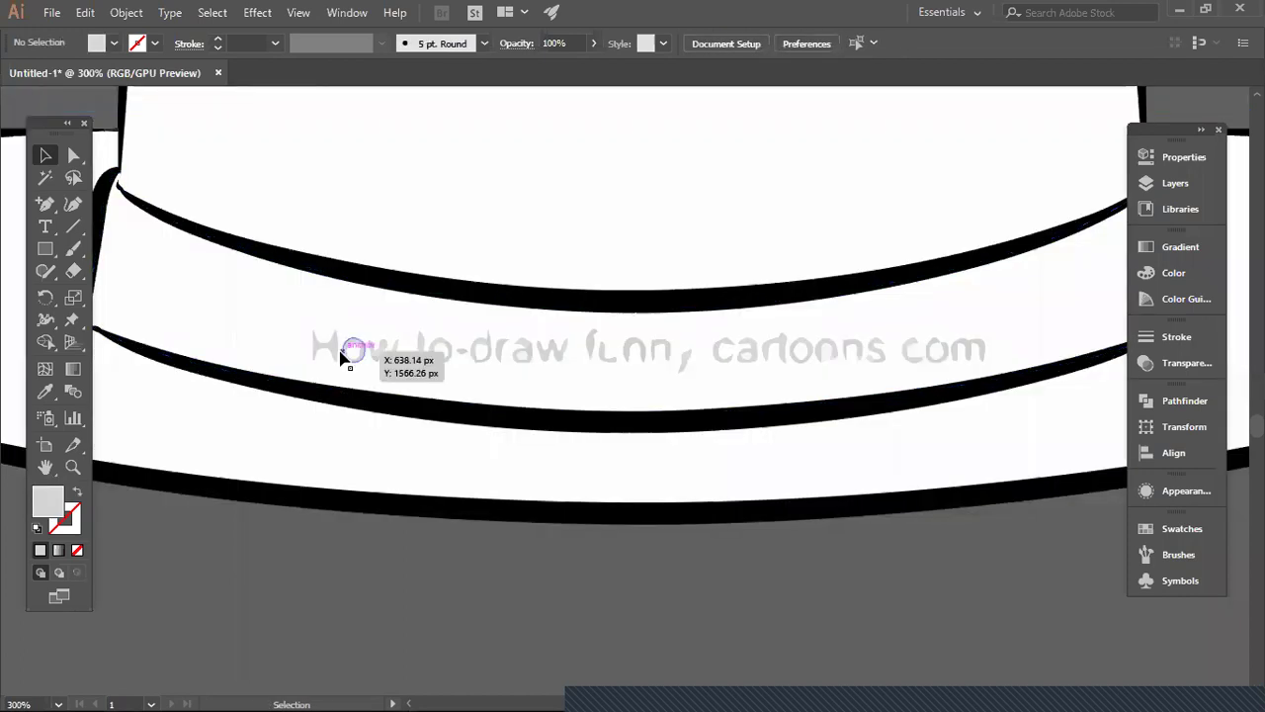
double_click(356, 367)
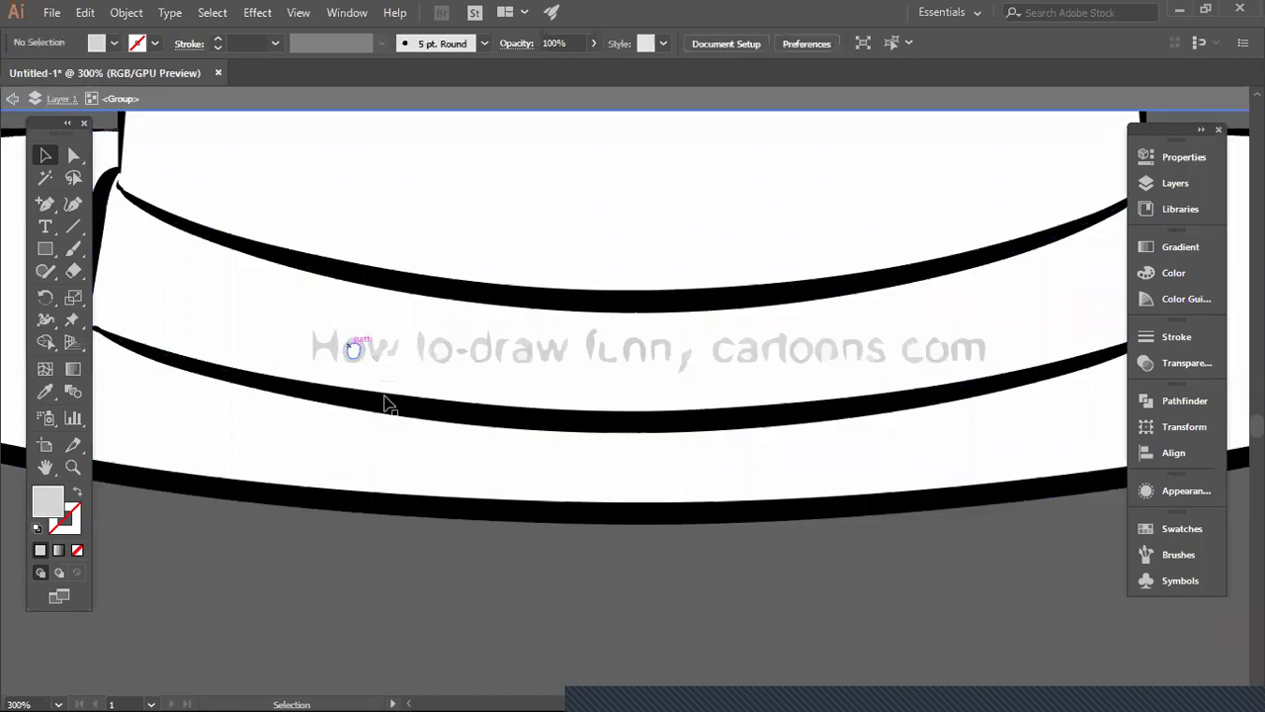
key(ctrl+minus)
key(ctrl+minus)
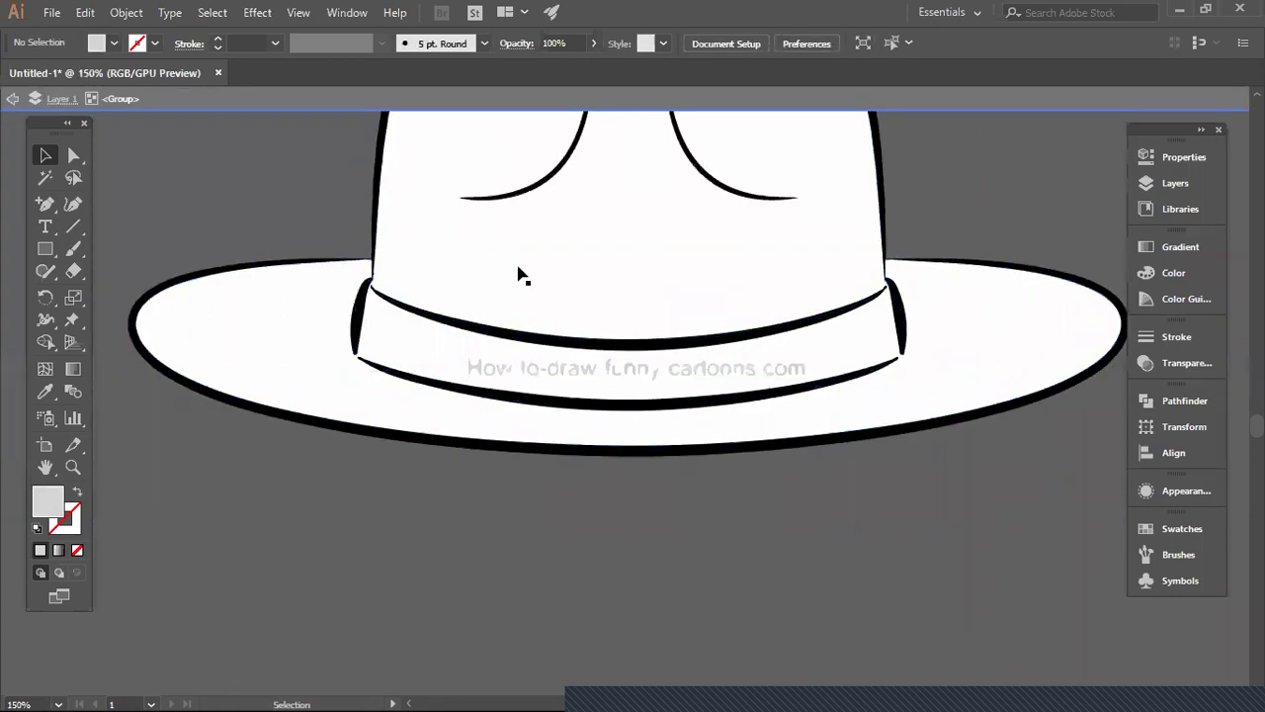
- Leave group isolation, ungroup the traced hat and delete the letter t from the watermark on the band
key(Escape)
click(575, 366)
right_click(564, 419)
click(567, 421)
click(444, 528)
click(523, 366)
key(Delete)
- Lock the white hat-band shape and delete the rest of the watermark's main letters from the band
scroll(485, 366, up, 3)
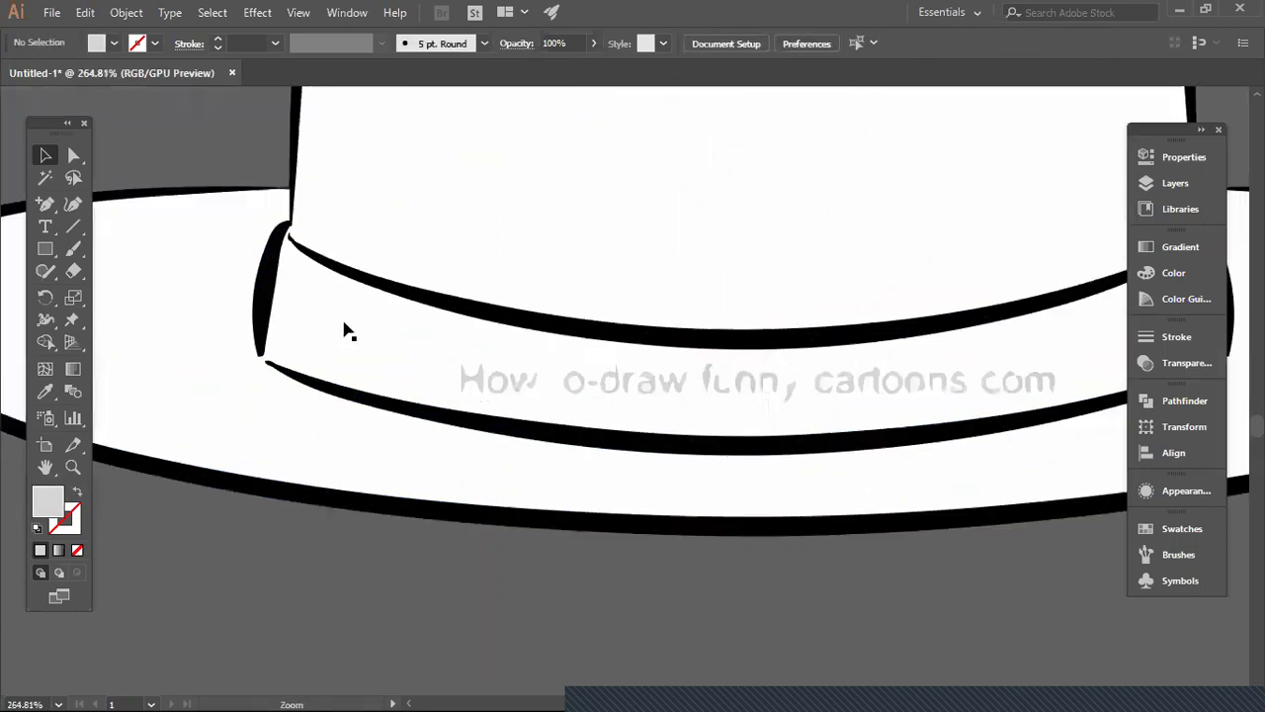
click(345, 329)
key(ctrl+2)
mouse_move(447, 364)
mouse_down()
mouse_move(602, 395)
mouse_move(673, 393)
mouse_up()
key(Delete)
key(space)
drag(540, 395, 707, 401)
drag(785, 390, 785, 394)
key(Delete)
drag(882, 356, 857, 364)
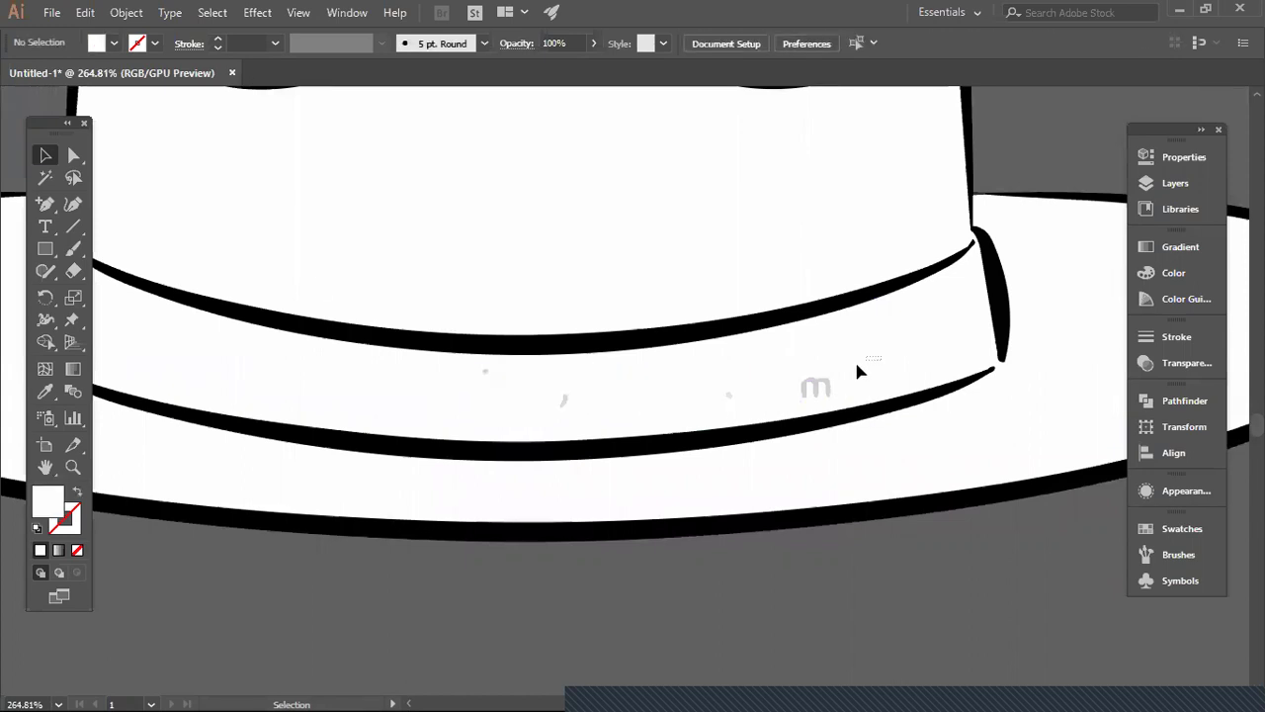
key(Delete)
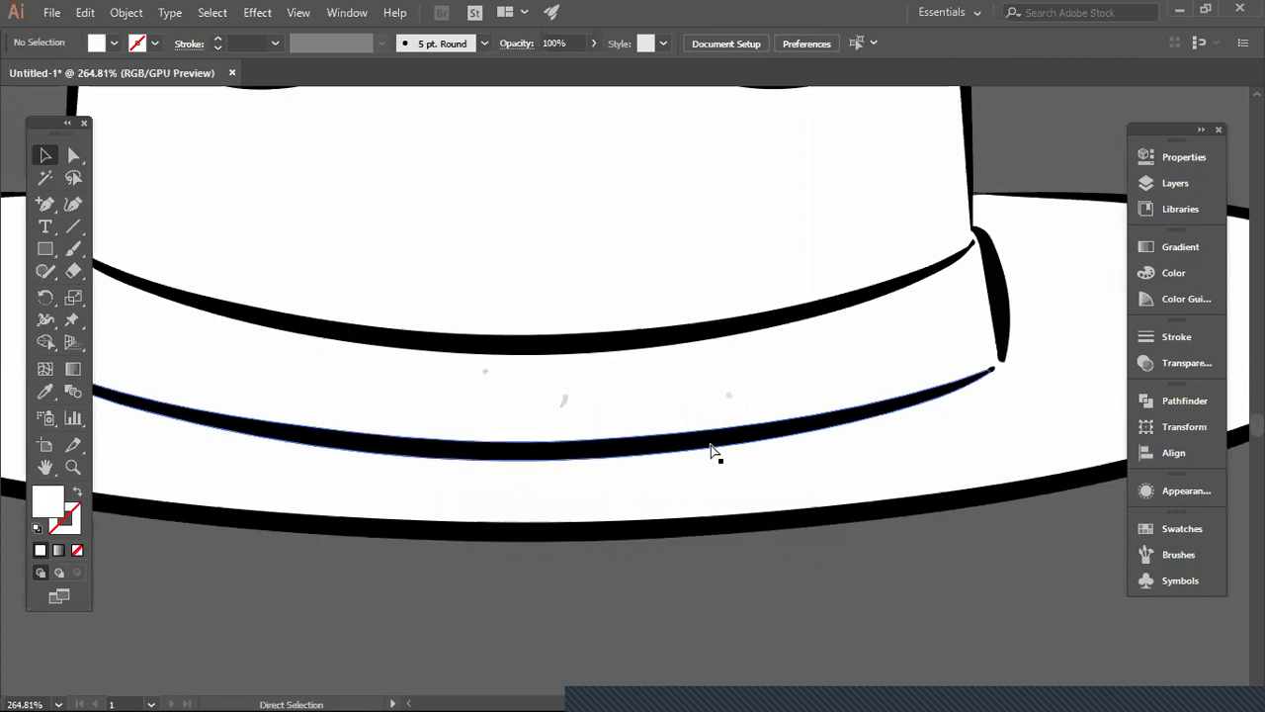
- Select all the unlocked paths of the hat below the artboard and group them
key(ctrl+minus)
key(ctrl+minus)
key(ctrl+minus)
key(ctrl+minus)
key(space)
drag(712, 439, 568, 597)
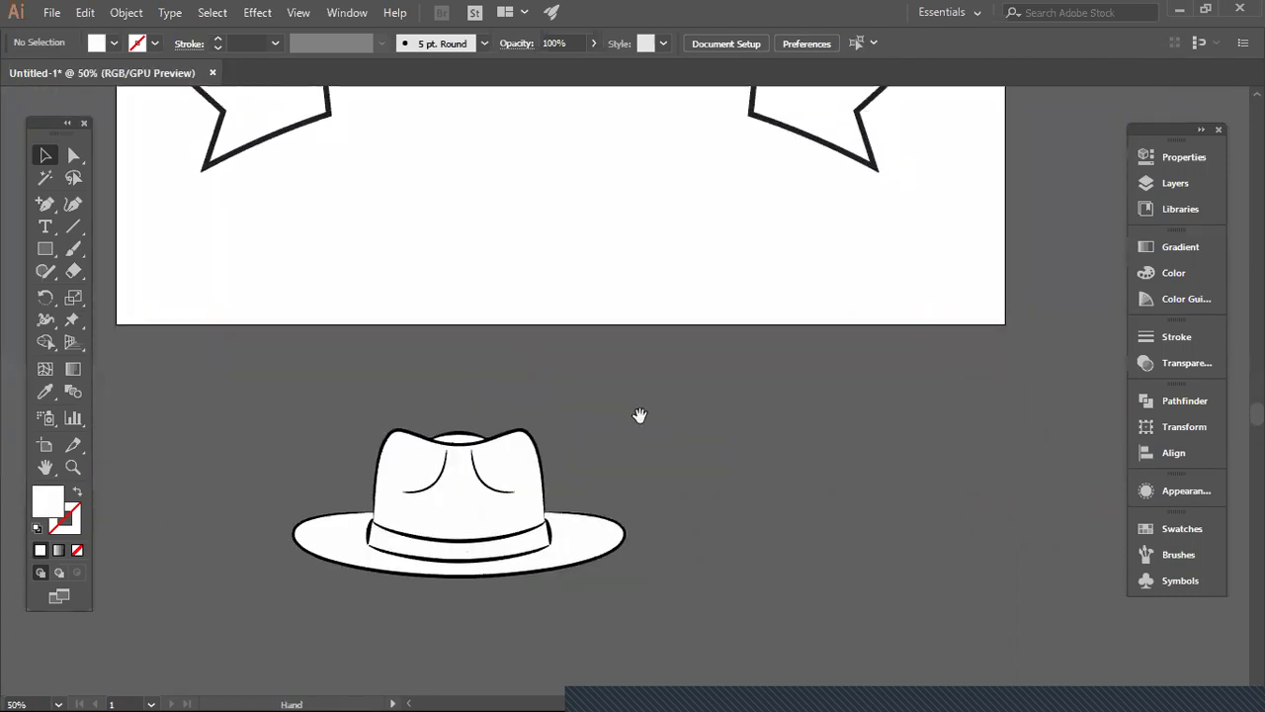
drag(638, 416, 804, 691)
drag(584, 330, 523, 218)
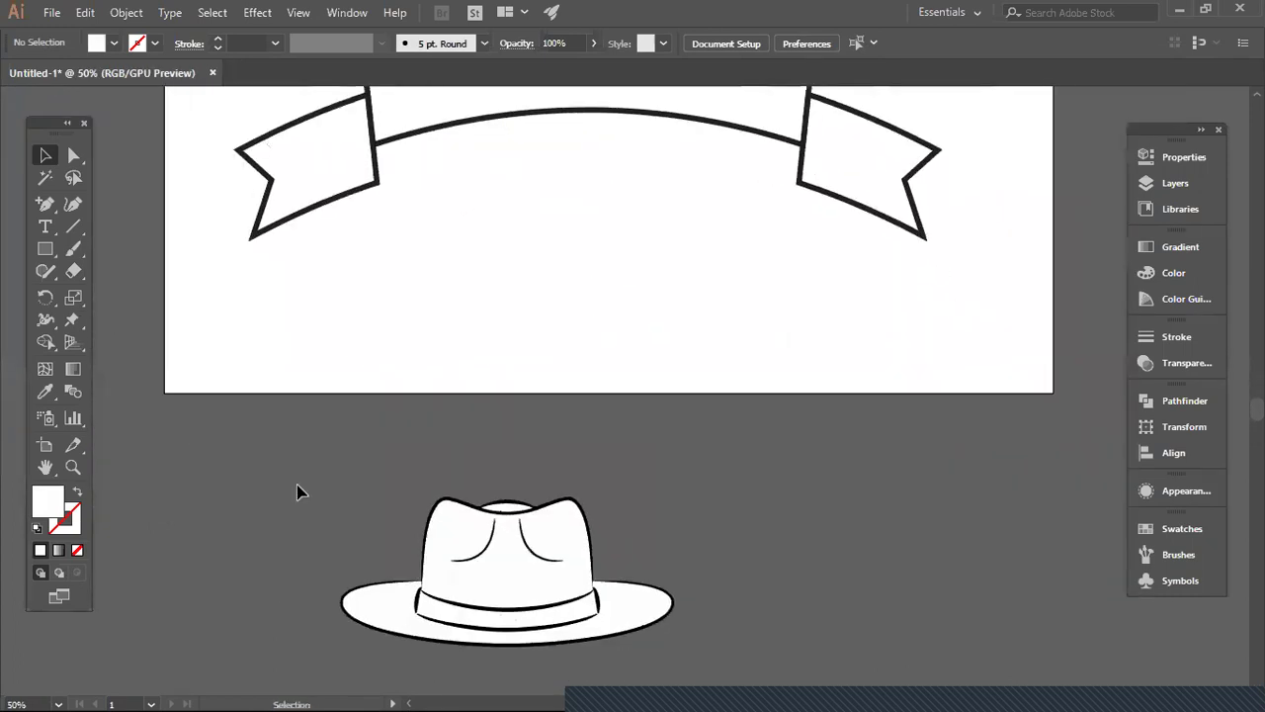
drag(745, 657, 695, 591)
scroll(567, 489, down, 2)
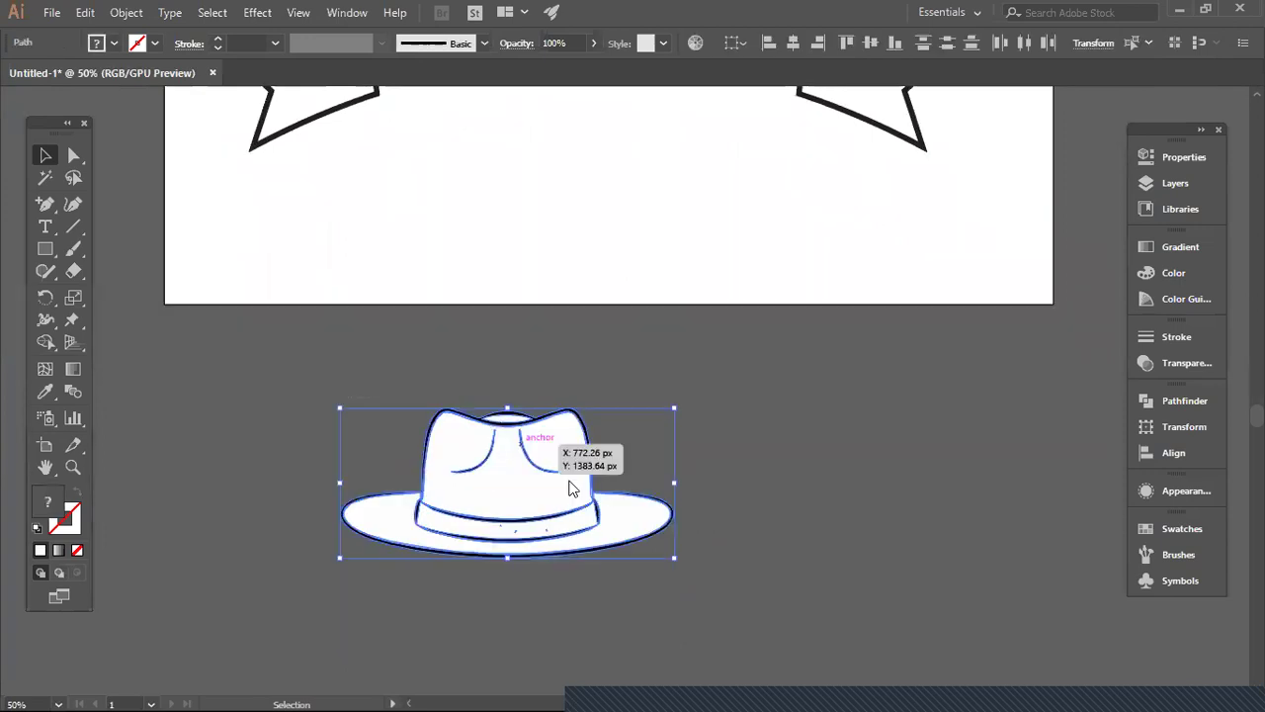
right_click(511, 463)
click(559, 214)
- Try to move the grouped hat up onto the artboard, and undo the move
drag(530, 503, 603, 276)
scroll(607, 488, up, 6)
scroll(692, 548, down, 6)
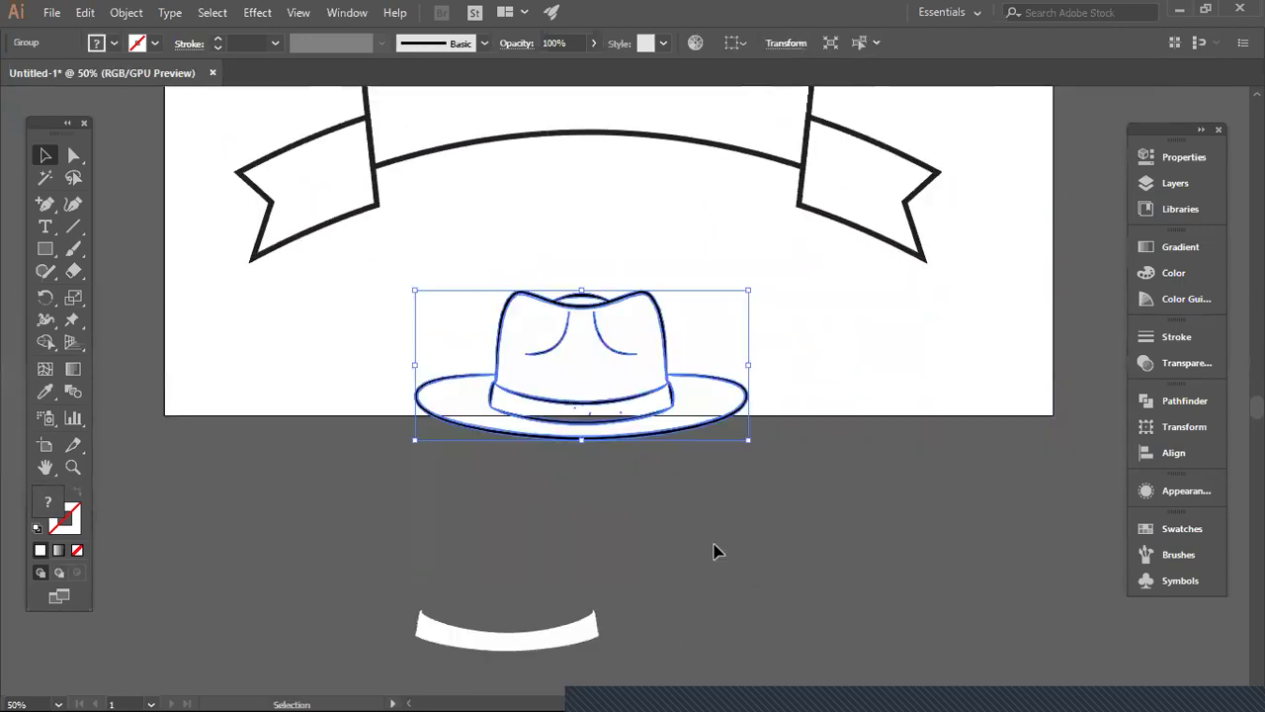
click(671, 539)
key(ctrl+z)
click(633, 557)
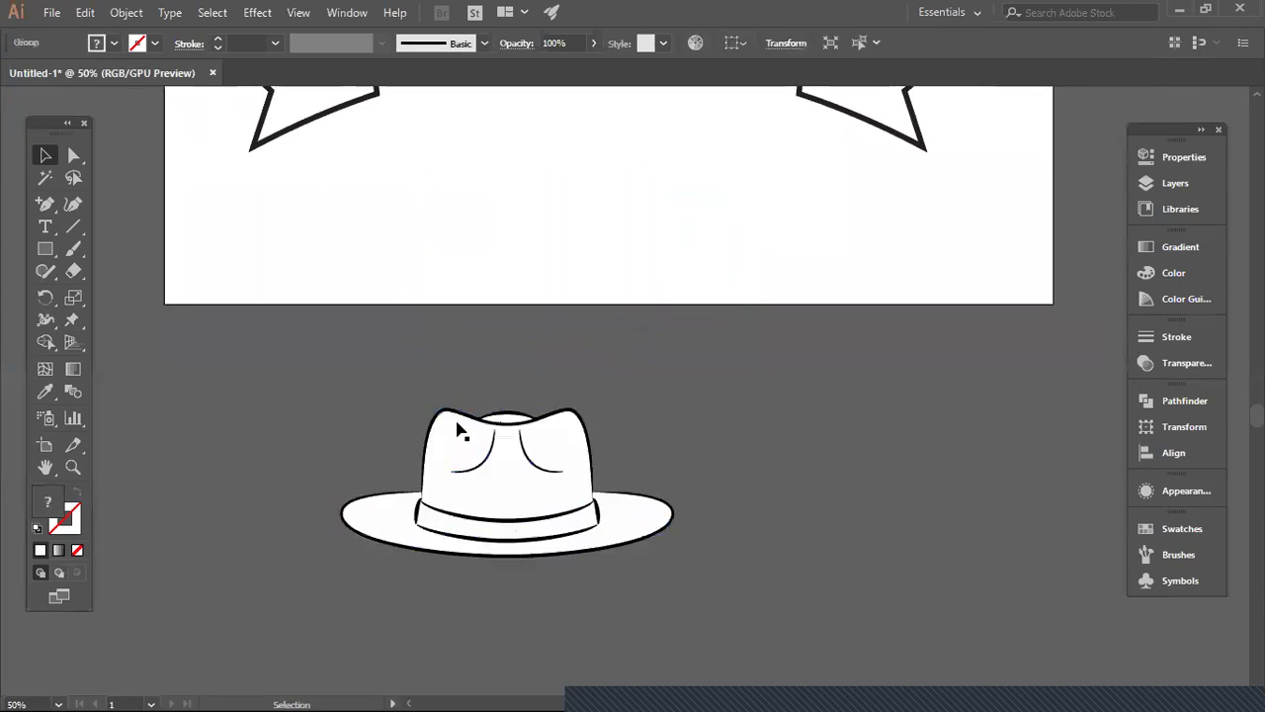
- Ungroup the hat into its separate paths
click(553, 481)
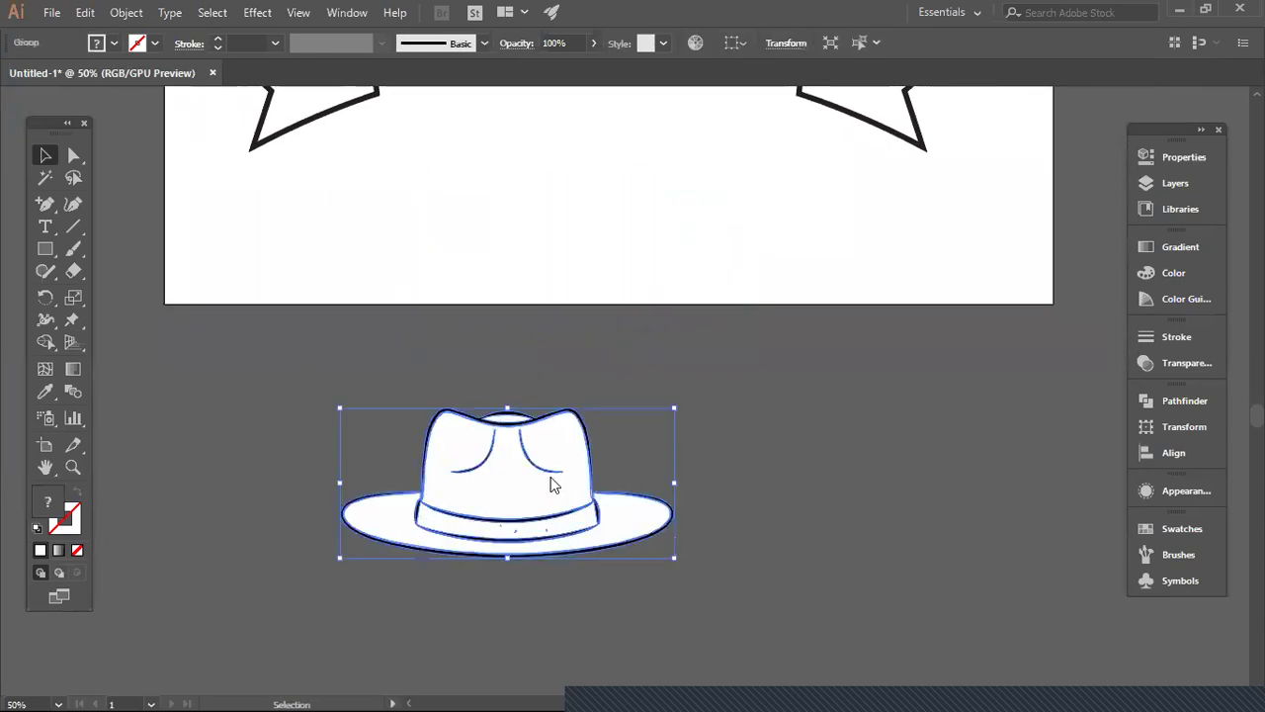
right_click(534, 481)
click(844, 446)
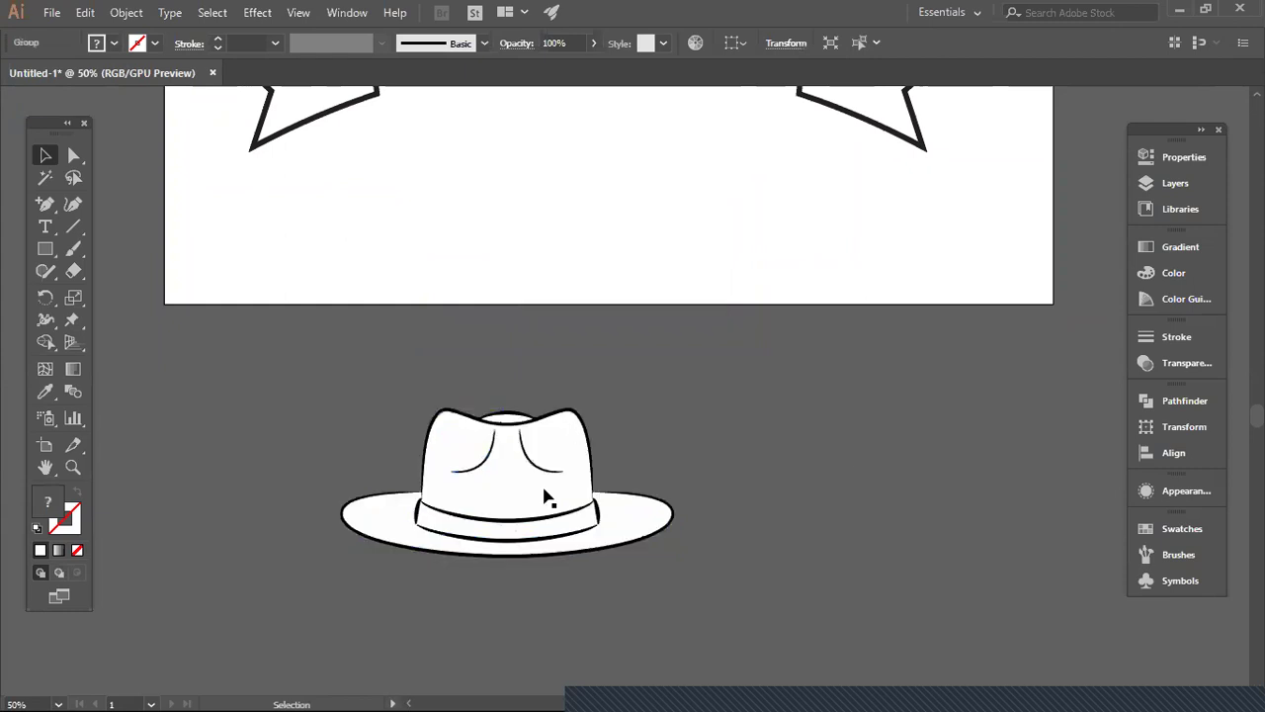
click(544, 531)
click(897, 565)
click(543, 451)
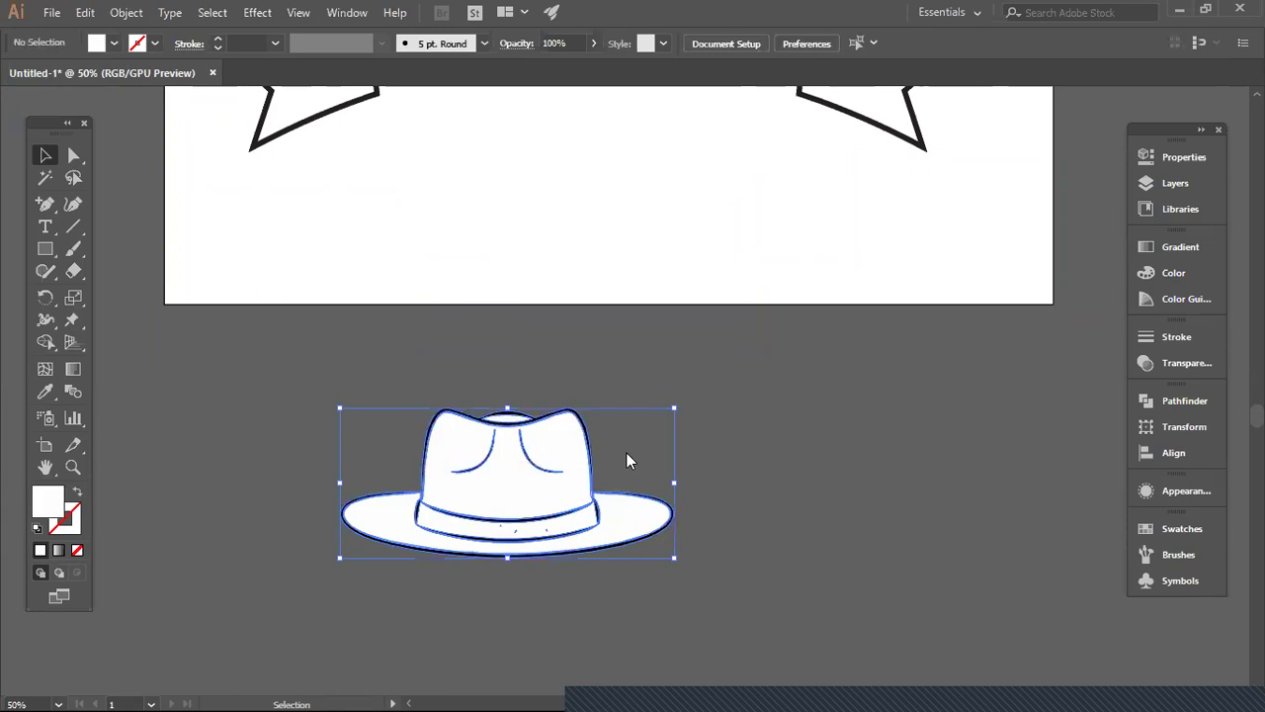
right_click(627, 460)
click(817, 554)
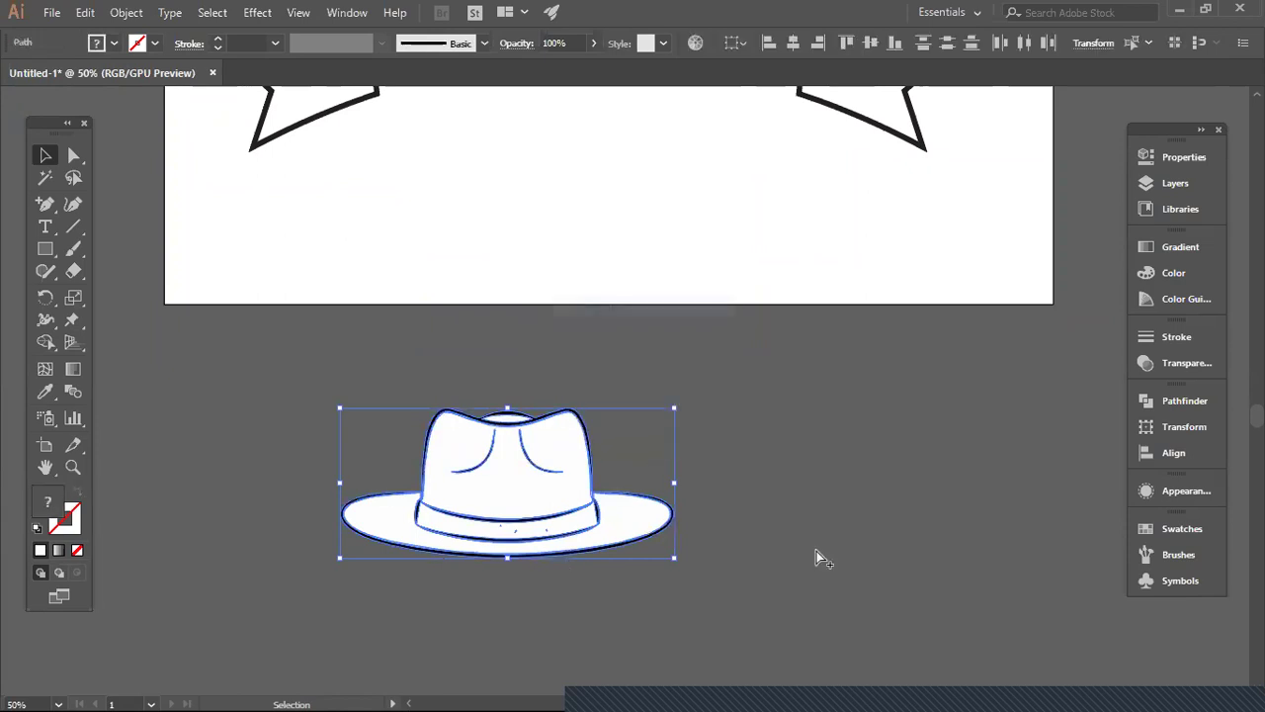
click(816, 554)
- Reselect the hat's pieces and ungroup the group that remains among them
click(420, 530)
drag(314, 391, 758, 556)
click(788, 491)
right_click(468, 497)
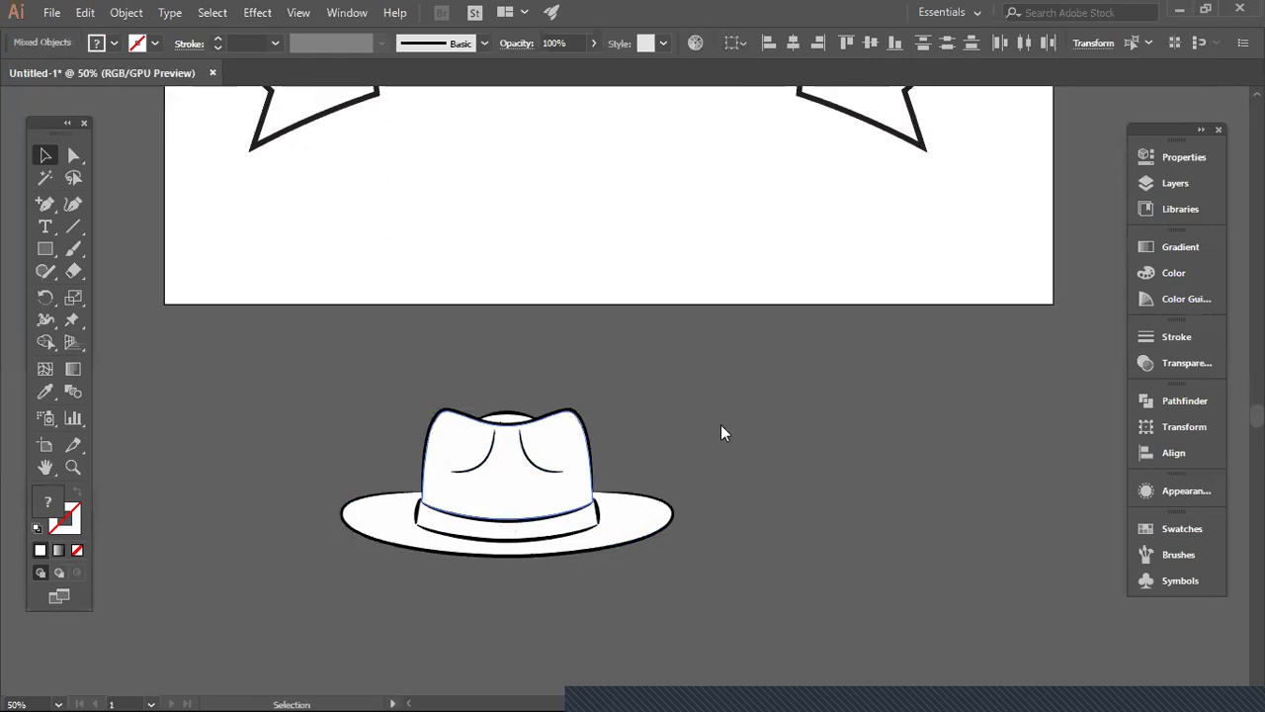
click(830, 410)
click(505, 476)
right_click(505, 476)
click(578, 329)
click(827, 426)
- Group all the paths of the hat and move it onto the upper part of the ribbon banner
drag(336, 450, 766, 576)
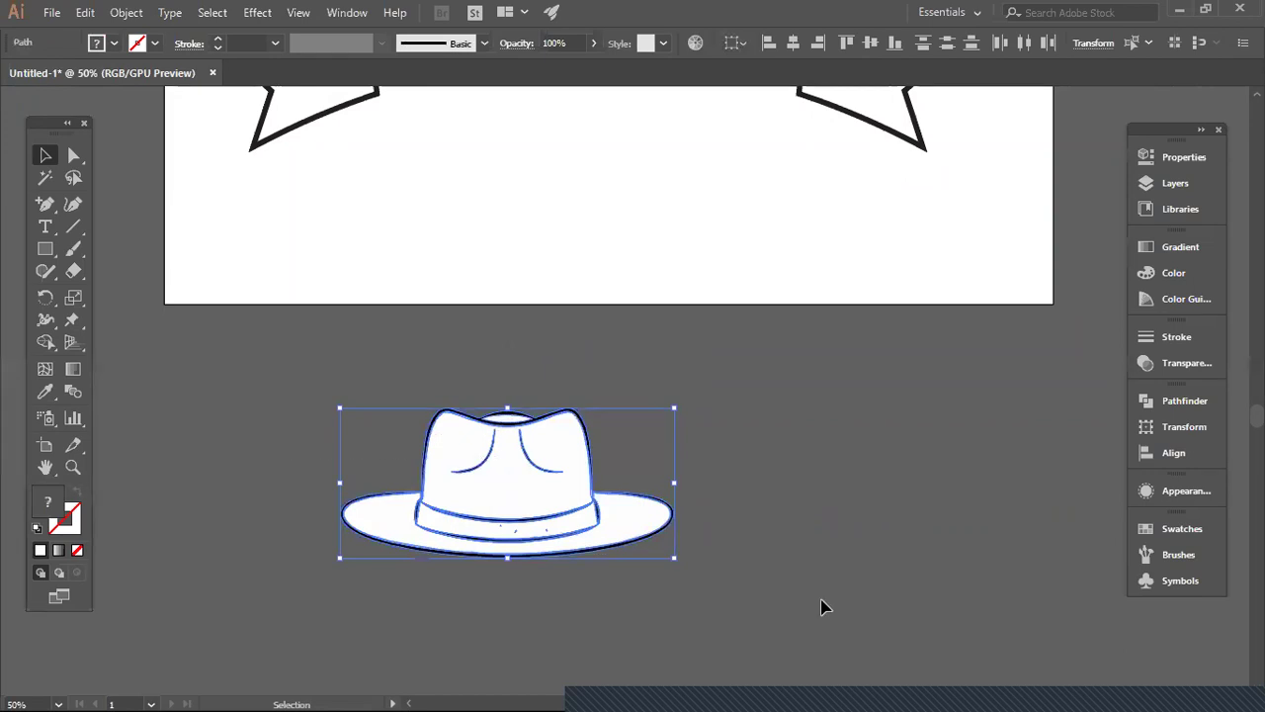
key(a)
key(v)
scroll(692, 613, up, 4)
drag(559, 691, 674, 267)
scroll(661, 479, up, 5)
drag(596, 438, 656, 330)
- Scale the hat down proportionally and rest its brim on the middle of the ribbon's upper edge
key(ctrl+space)
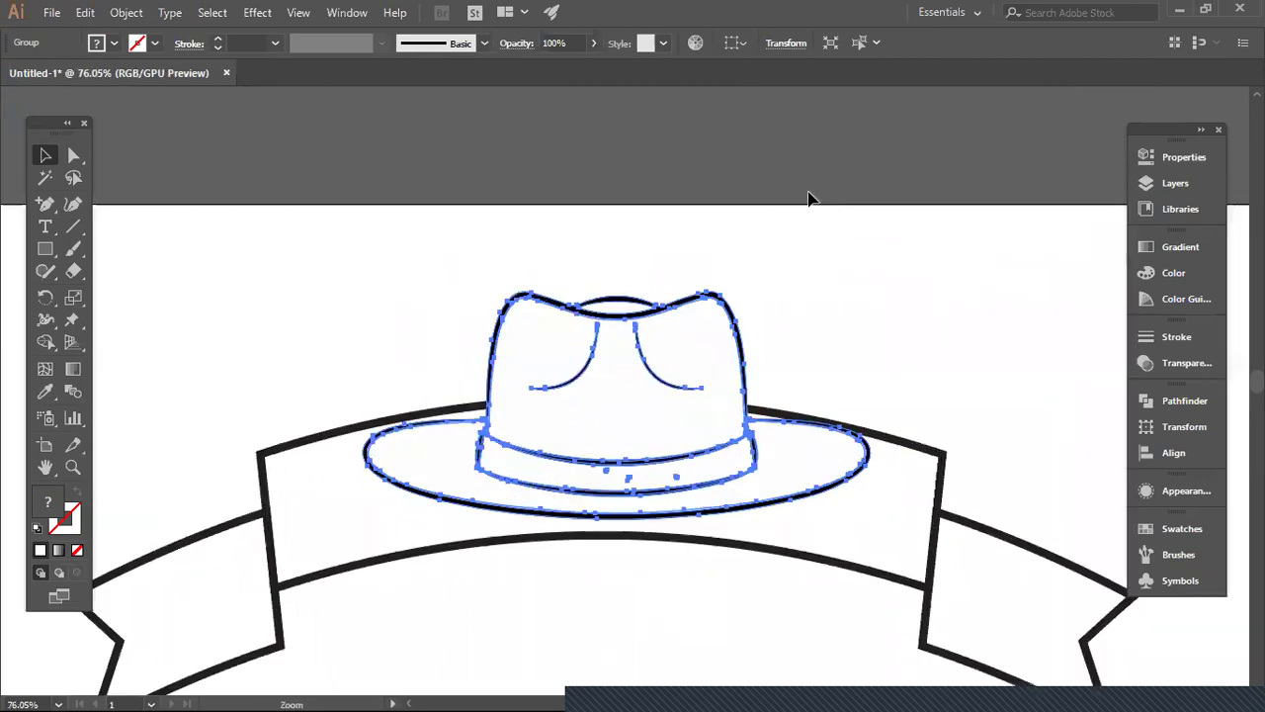
drag(852, 202, 814, 233)
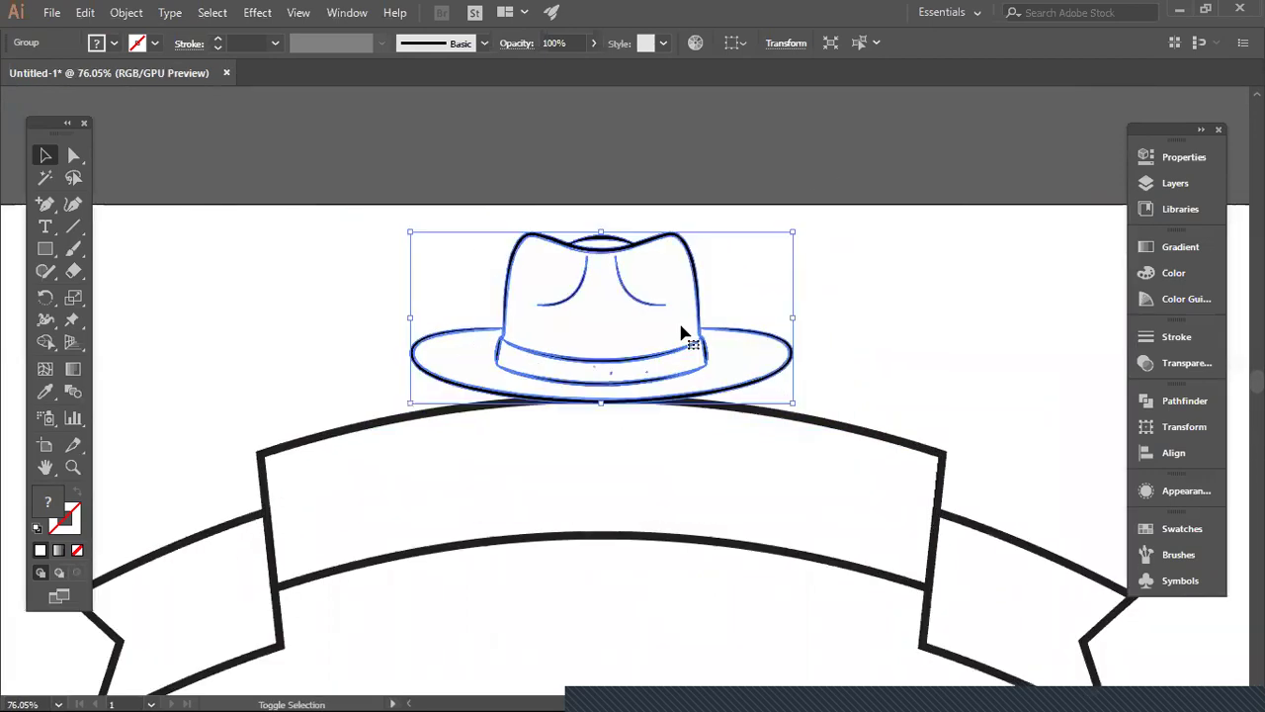
click(903, 320)
key(ctrl+0)
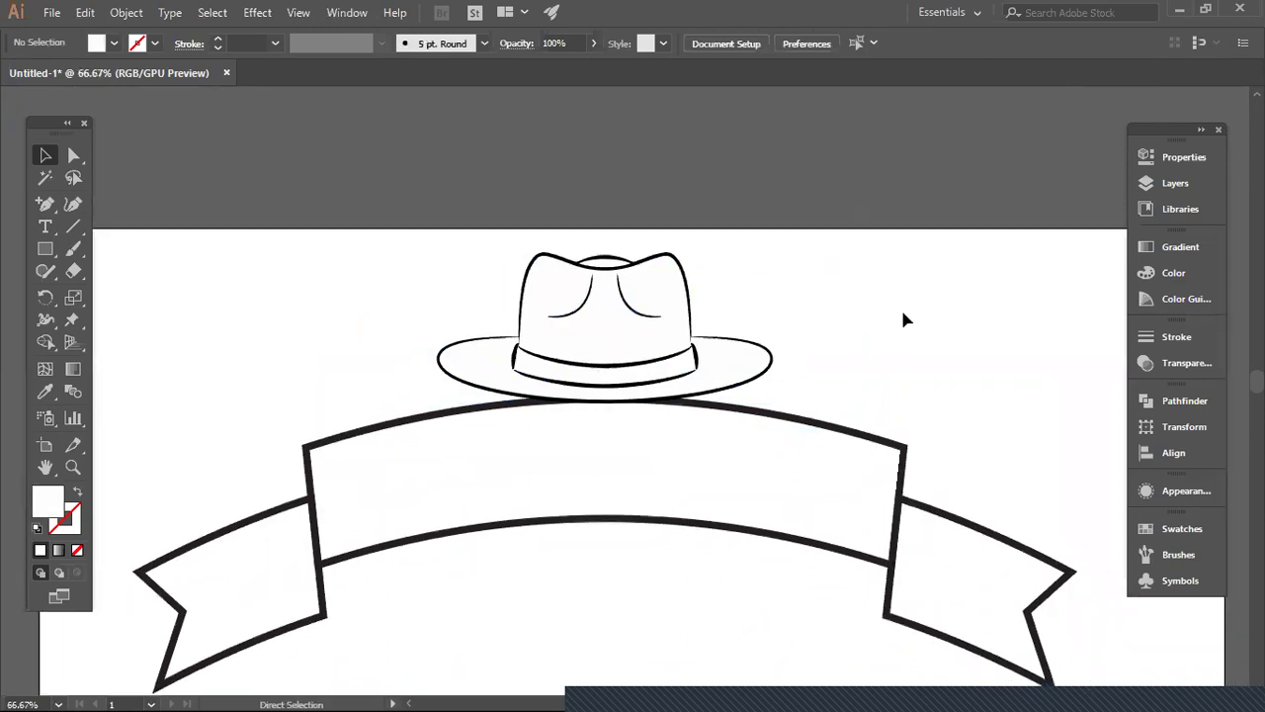
scroll(510, 352, down, 1)
drag(511, 355, 585, 385)
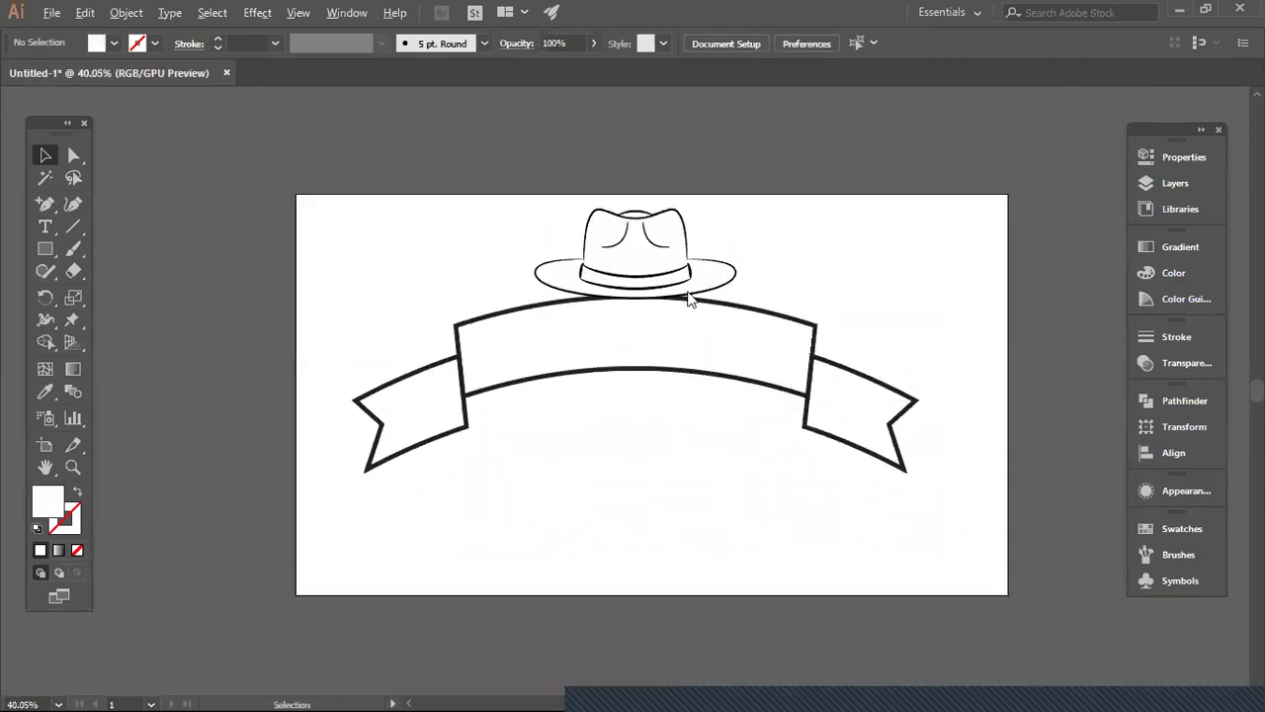
- Add the text BAD at 48 pt on the artboard below the ribbon banner
key(alt+Tab)
key(alt+Tab)
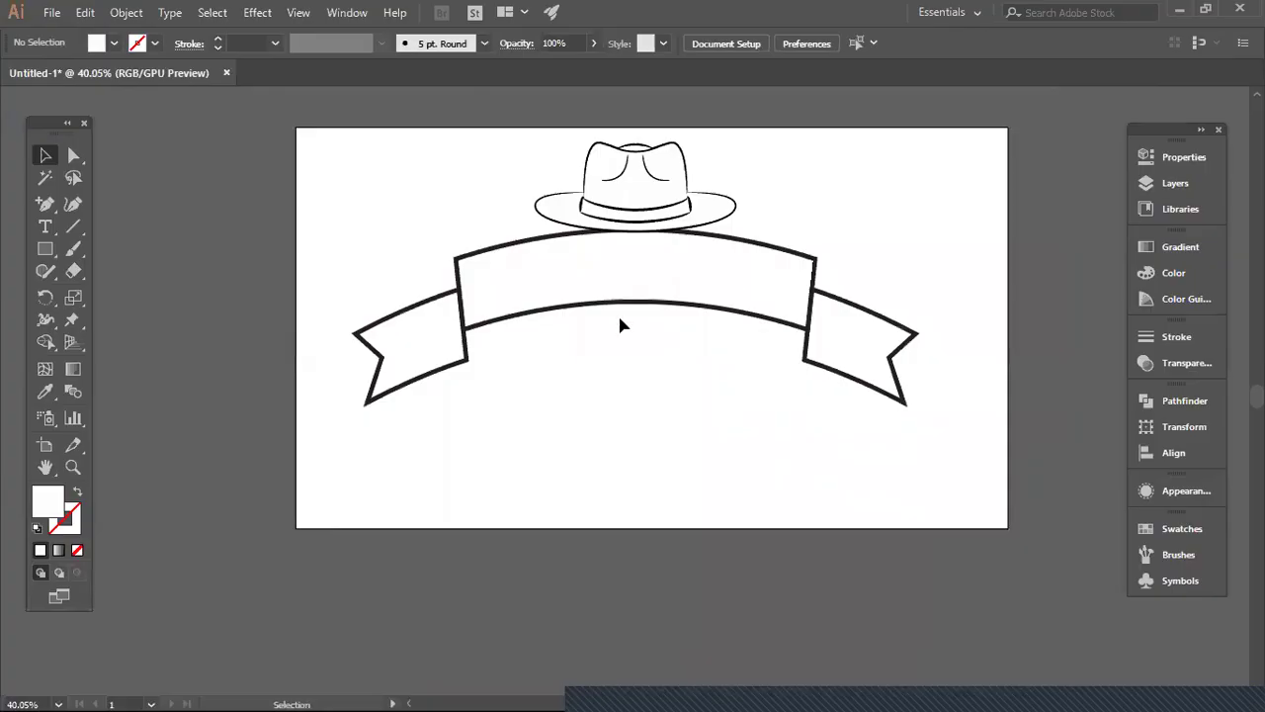
drag(598, 379, 648, 409)
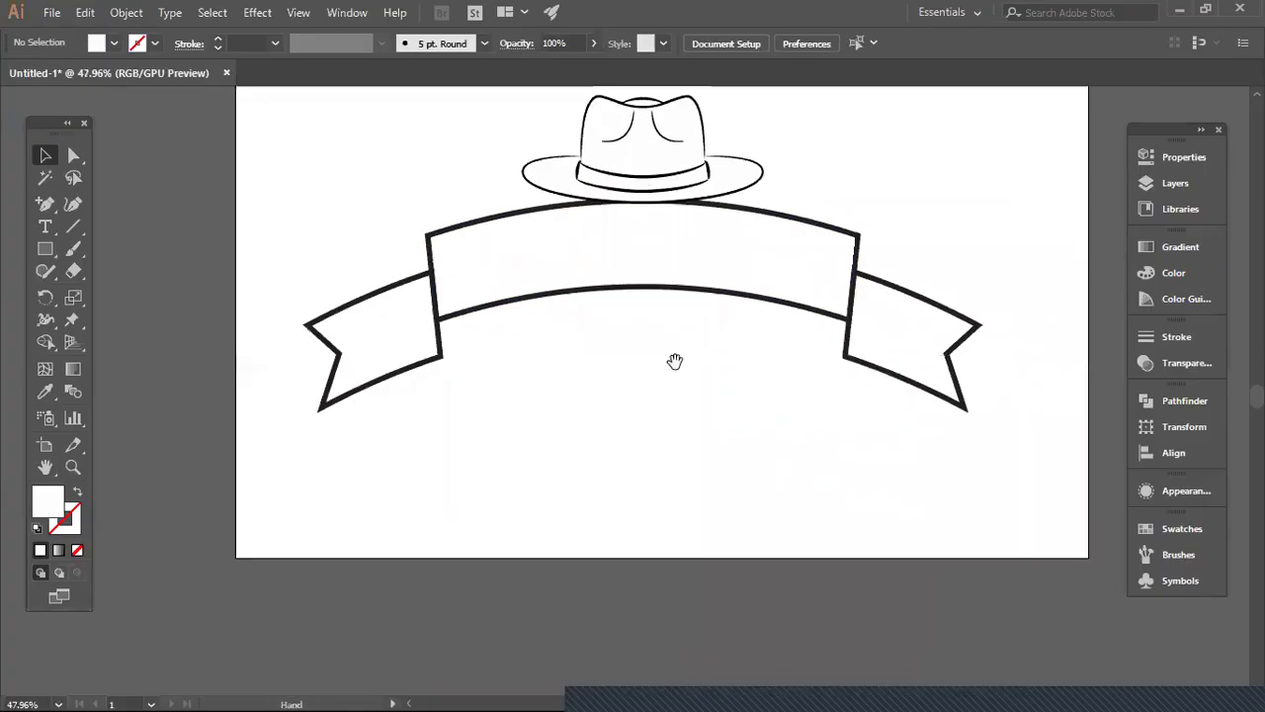
drag(675, 361, 580, 427)
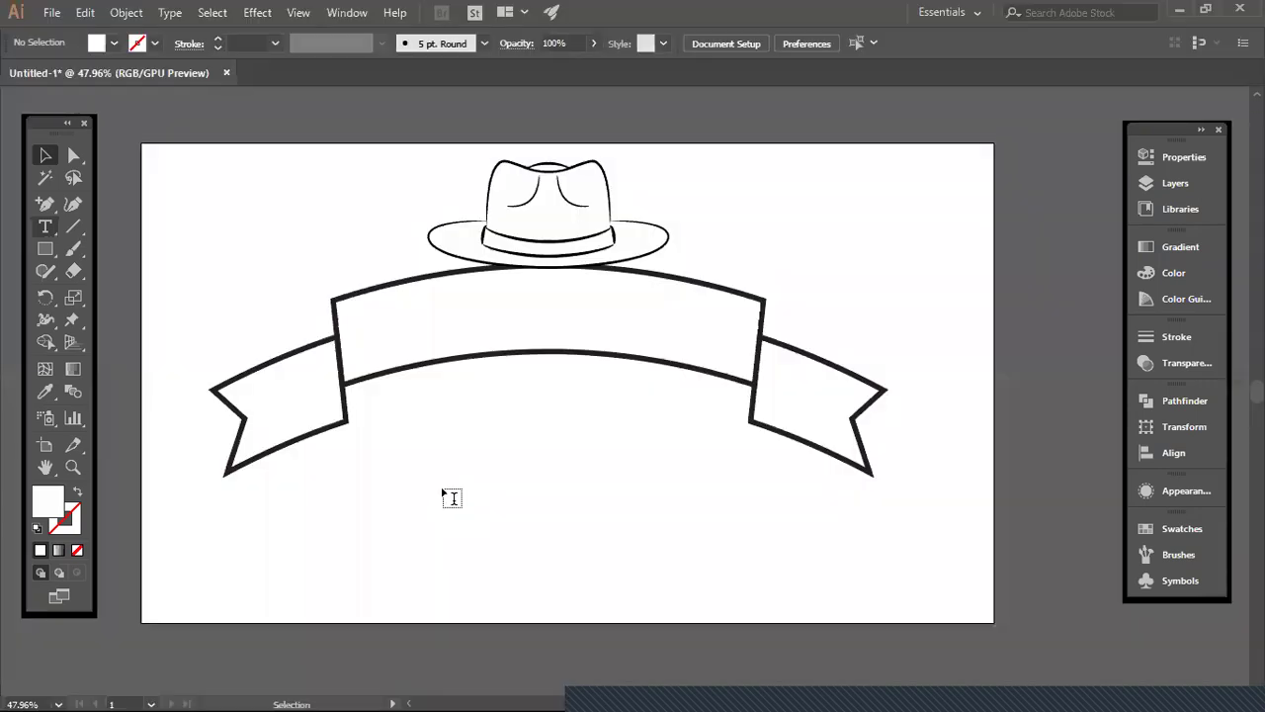
click(470, 463)
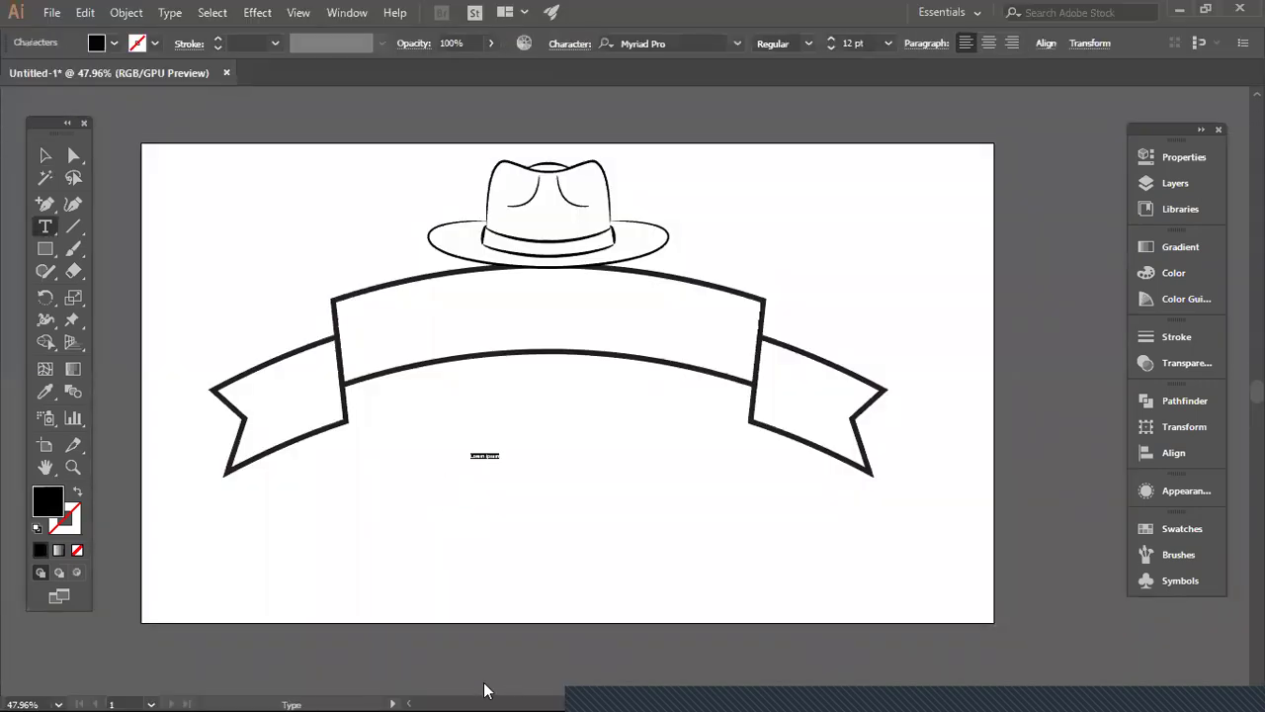
click(888, 44)
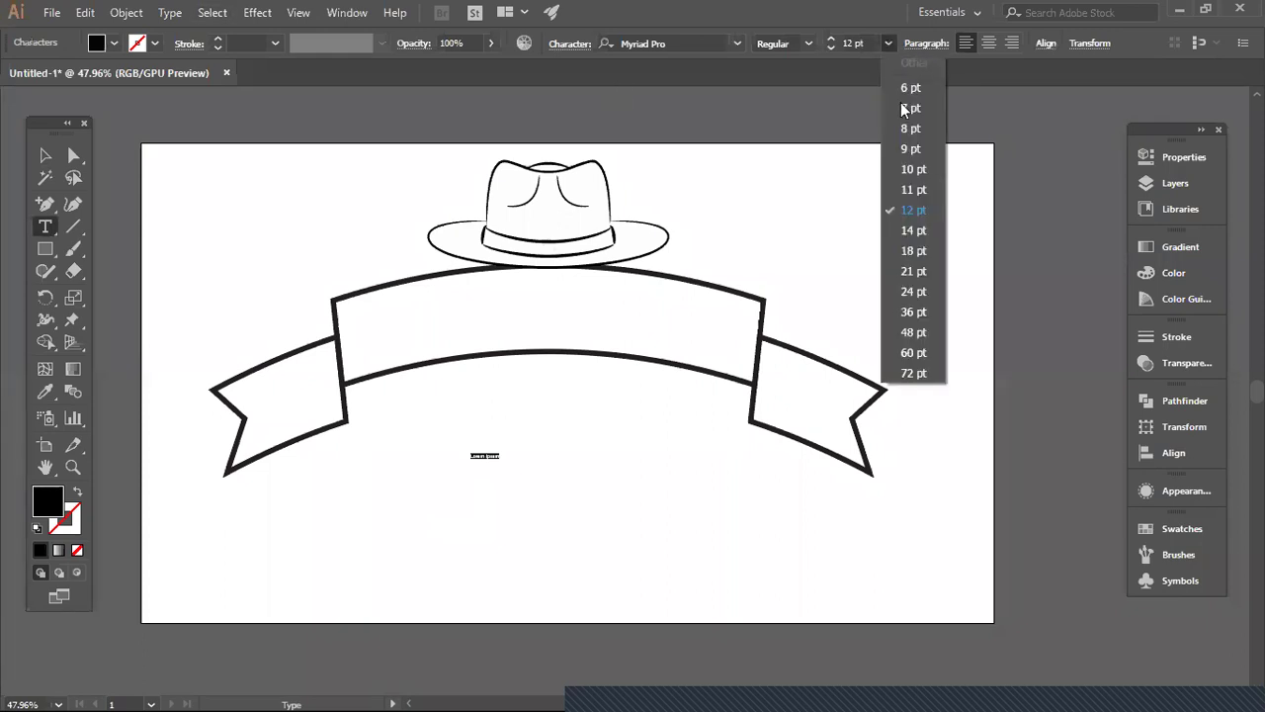
click(917, 326)
text(B)
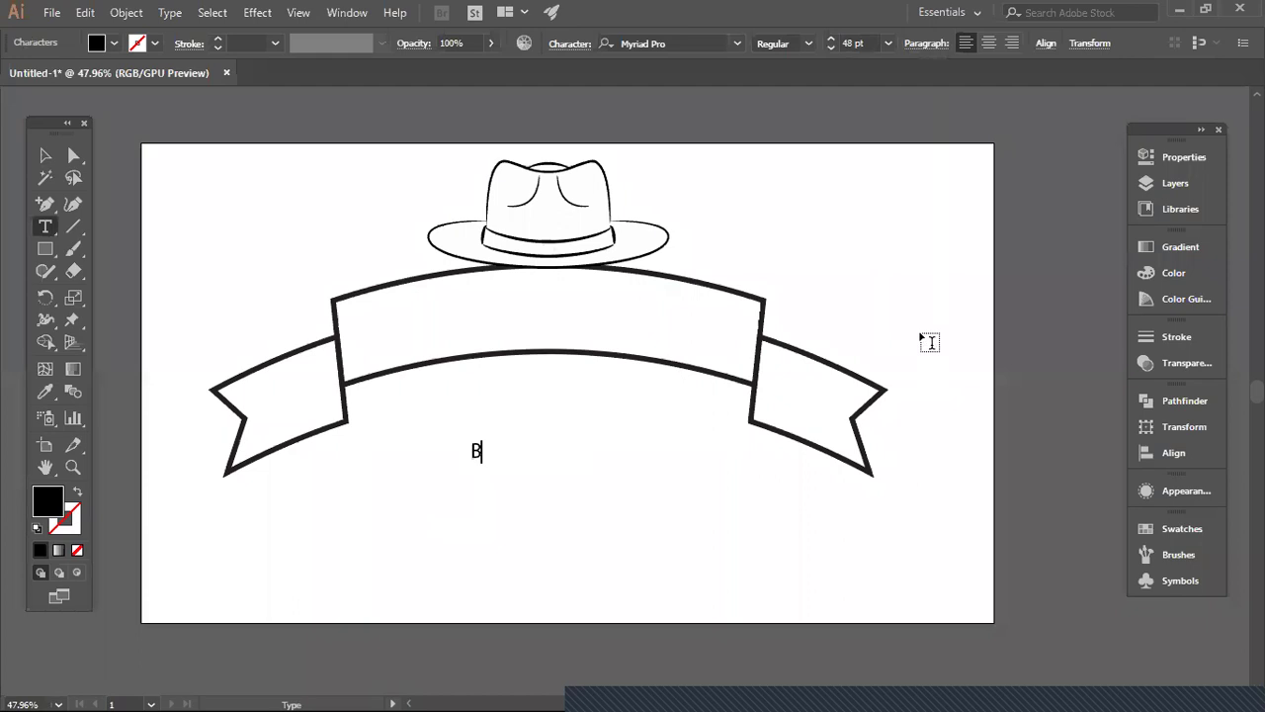
text(AD)
click(54, 157)
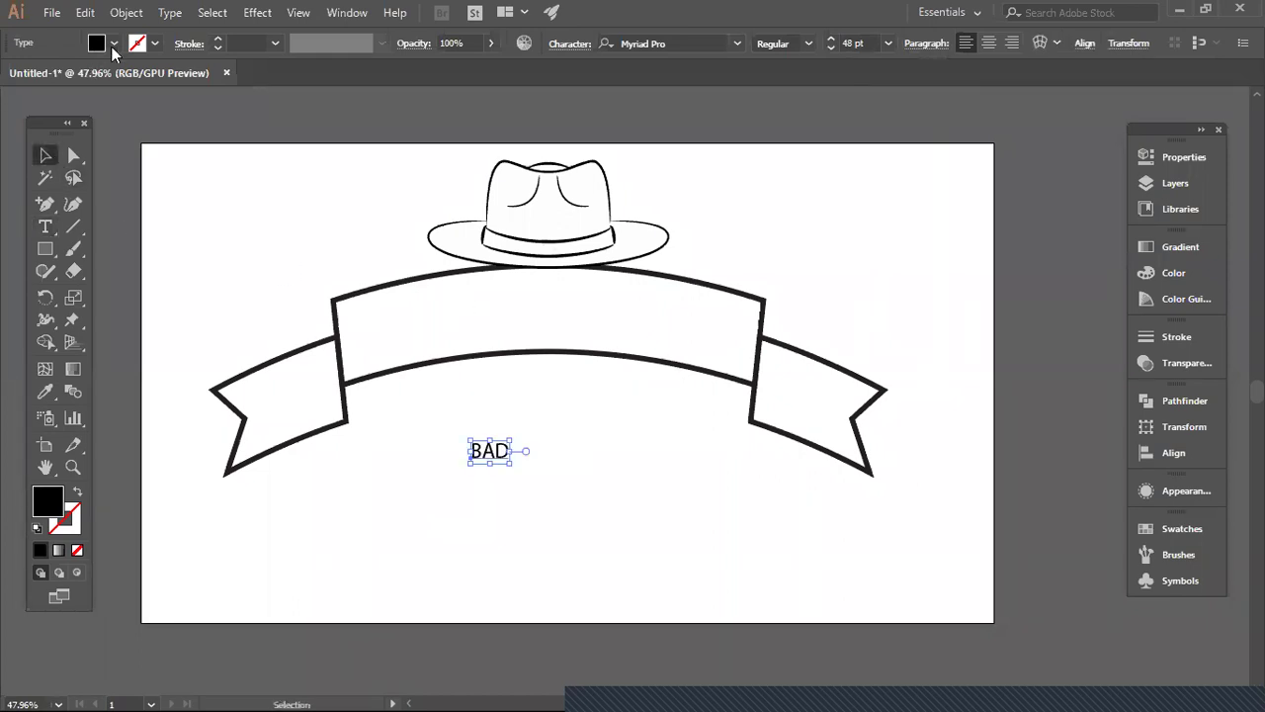
- Enlarge the BAD text to about 264 pt and set its font to Maranallo, closing the glyph list
drag(511, 464, 596, 537)
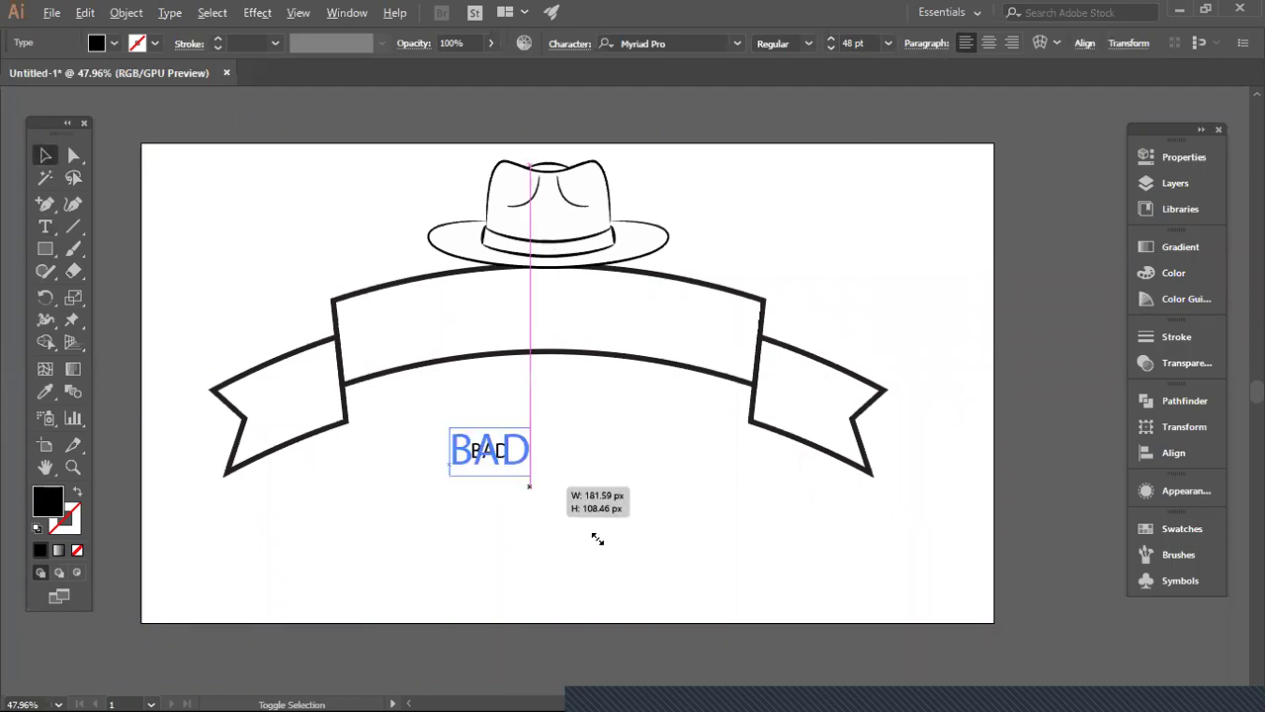
drag(531, 480, 511, 503)
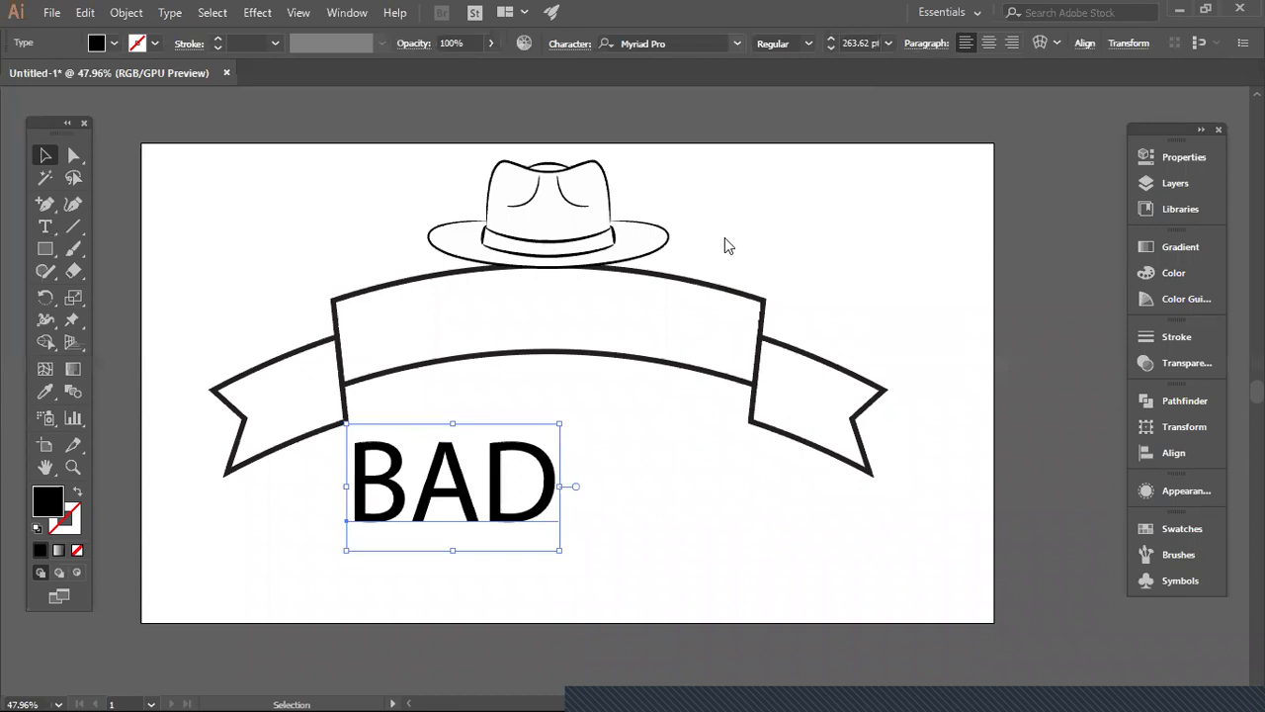
click(737, 44)
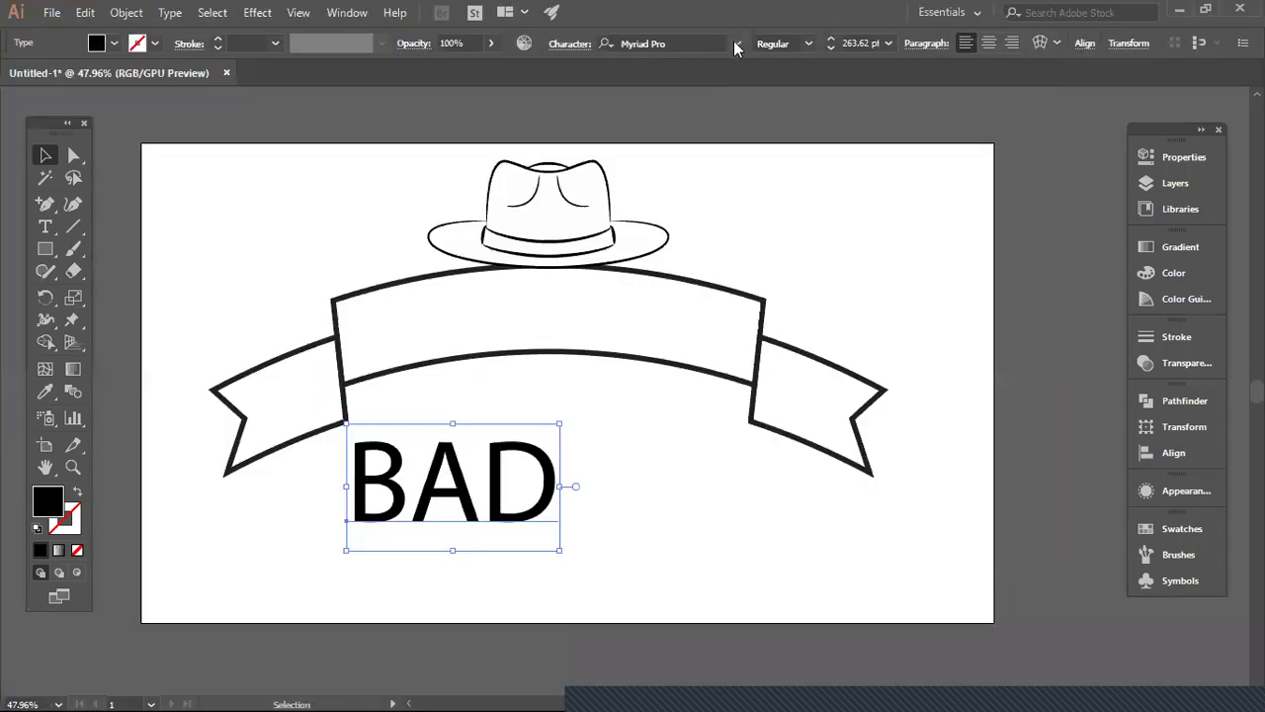
click(736, 44)
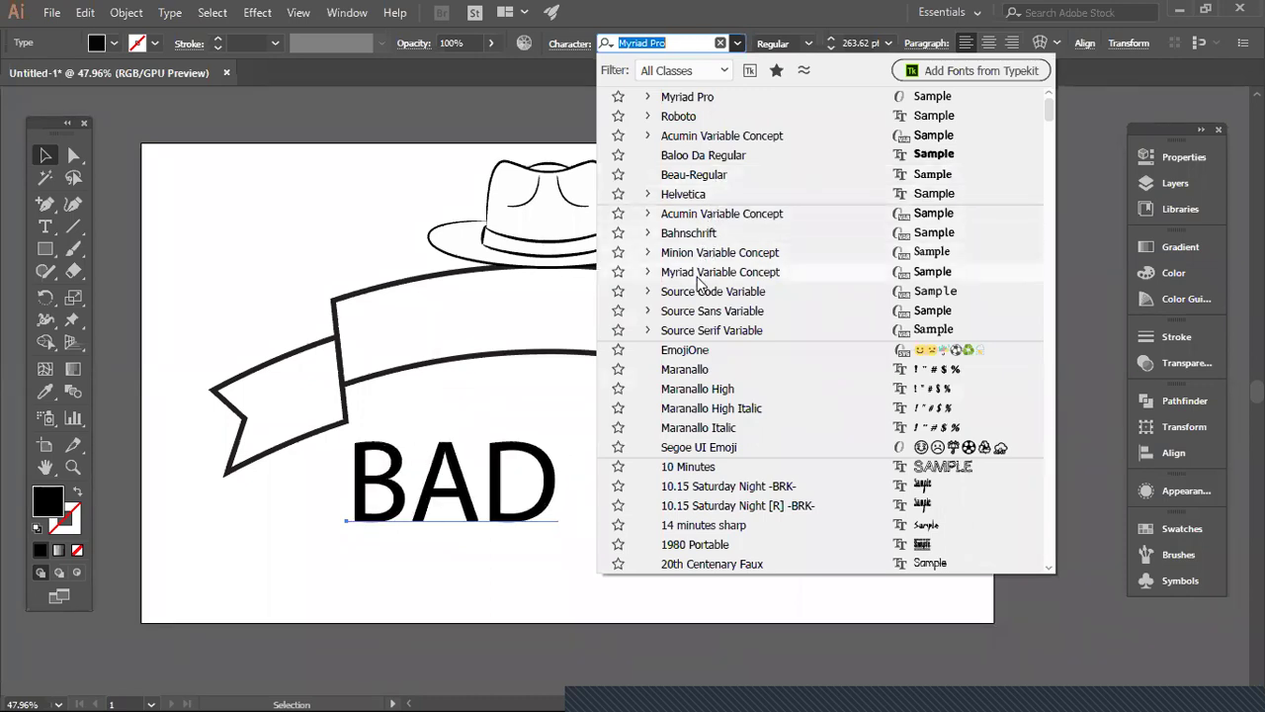
click(708, 370)
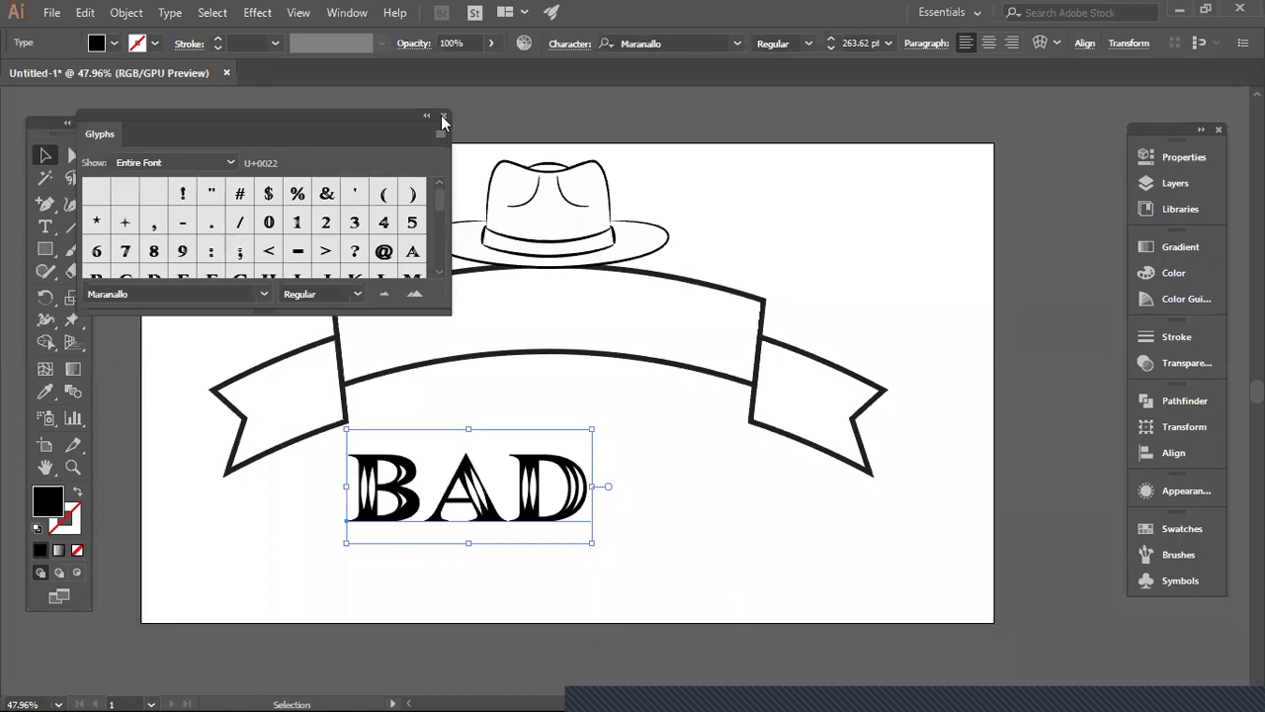
click(443, 117)
- Move the BAD text onto the ribbon's central panel and apply an Arc warp with a 19% horizontal bend
drag(522, 496, 613, 337)
click(579, 423)
click(258, 12)
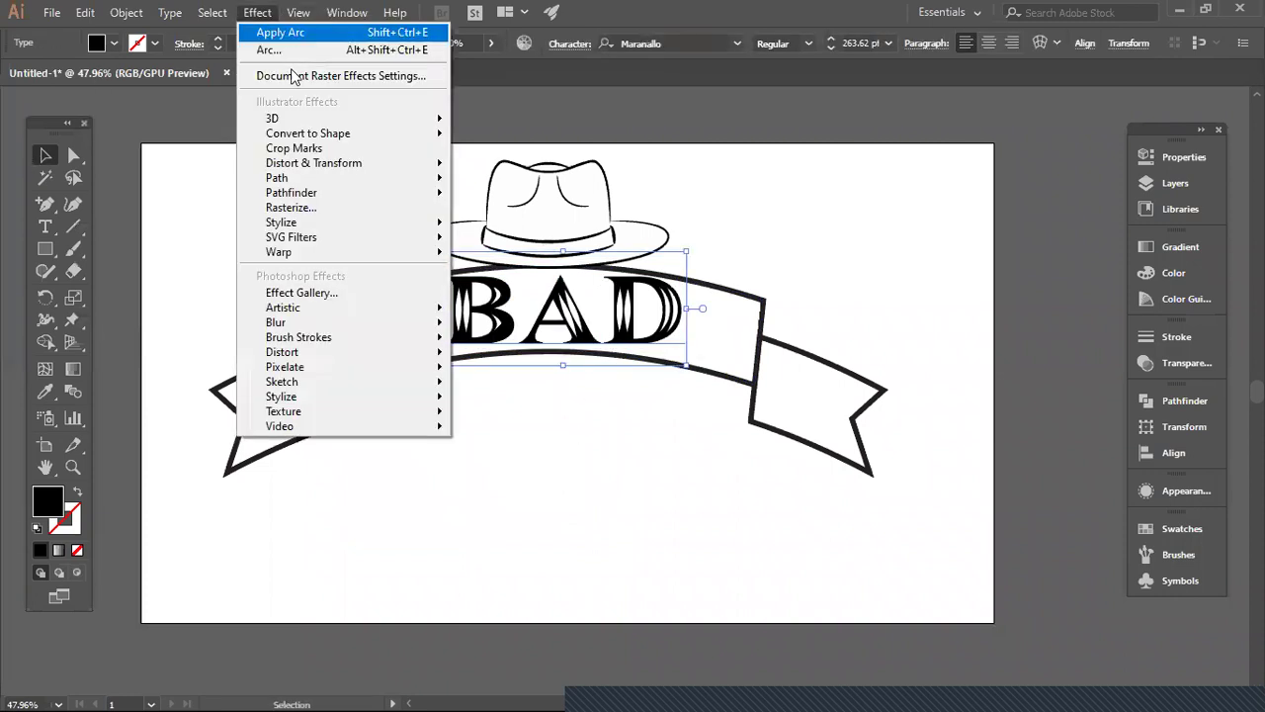
mouse_move(336, 252)
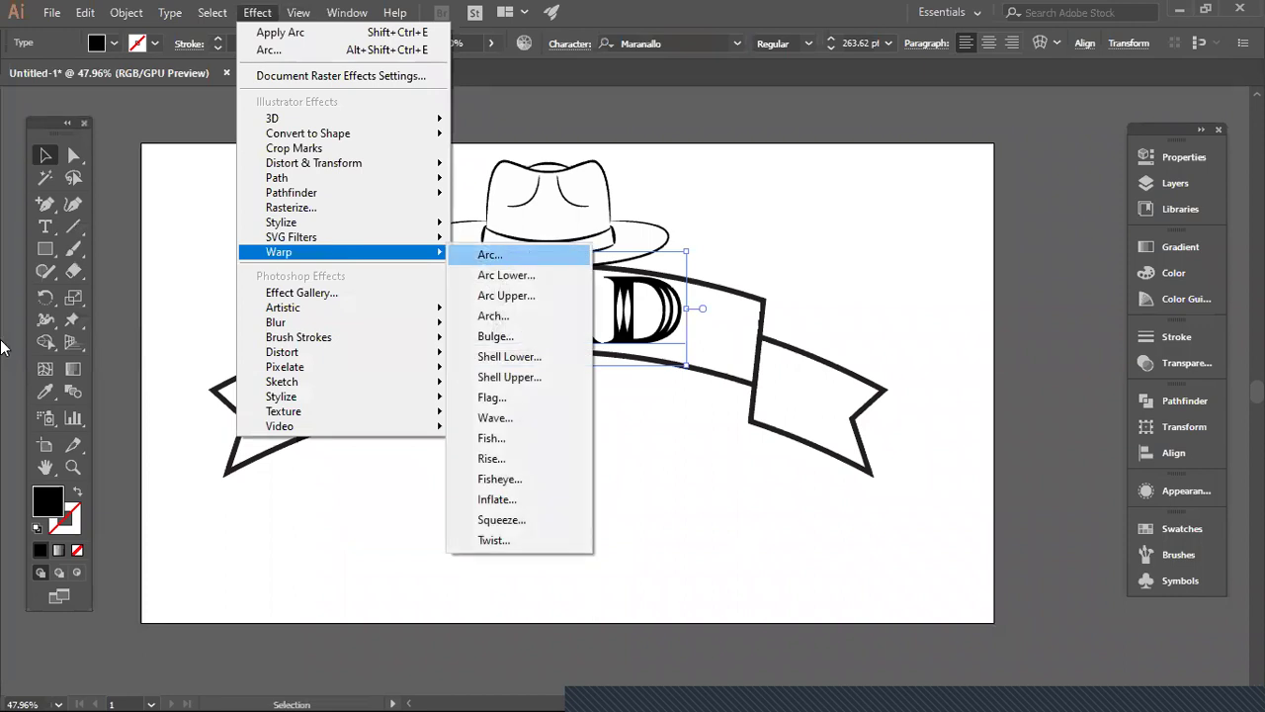
click(489, 254)
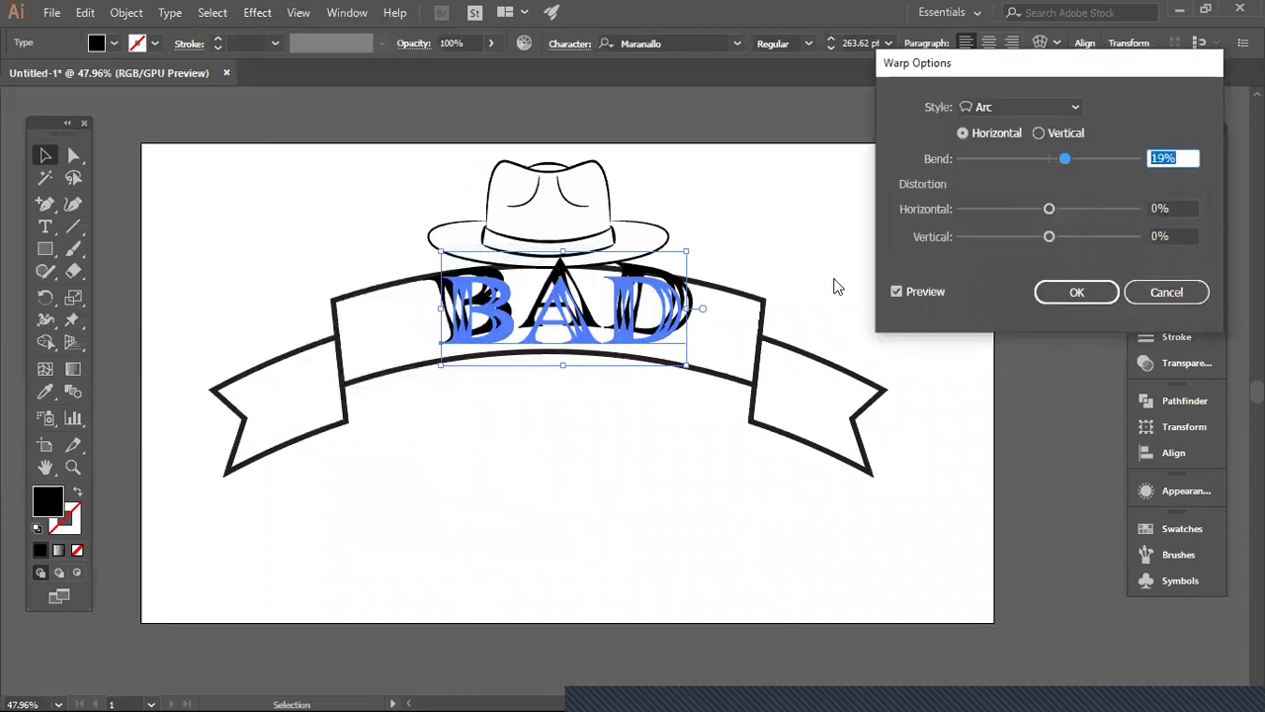
click(1071, 292)
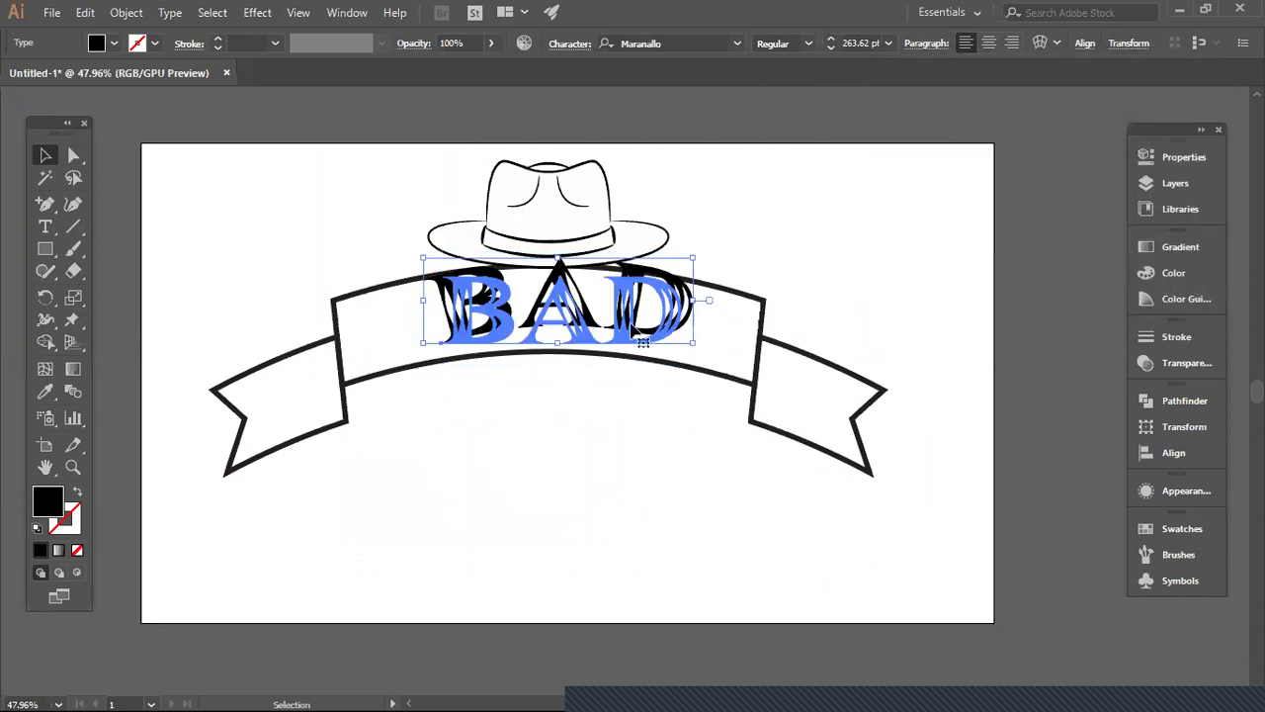
- Nudge the warped BAD text slightly to the left so it sits more centrally on the ribbon
click(621, 423)
drag(626, 323, 625, 326)
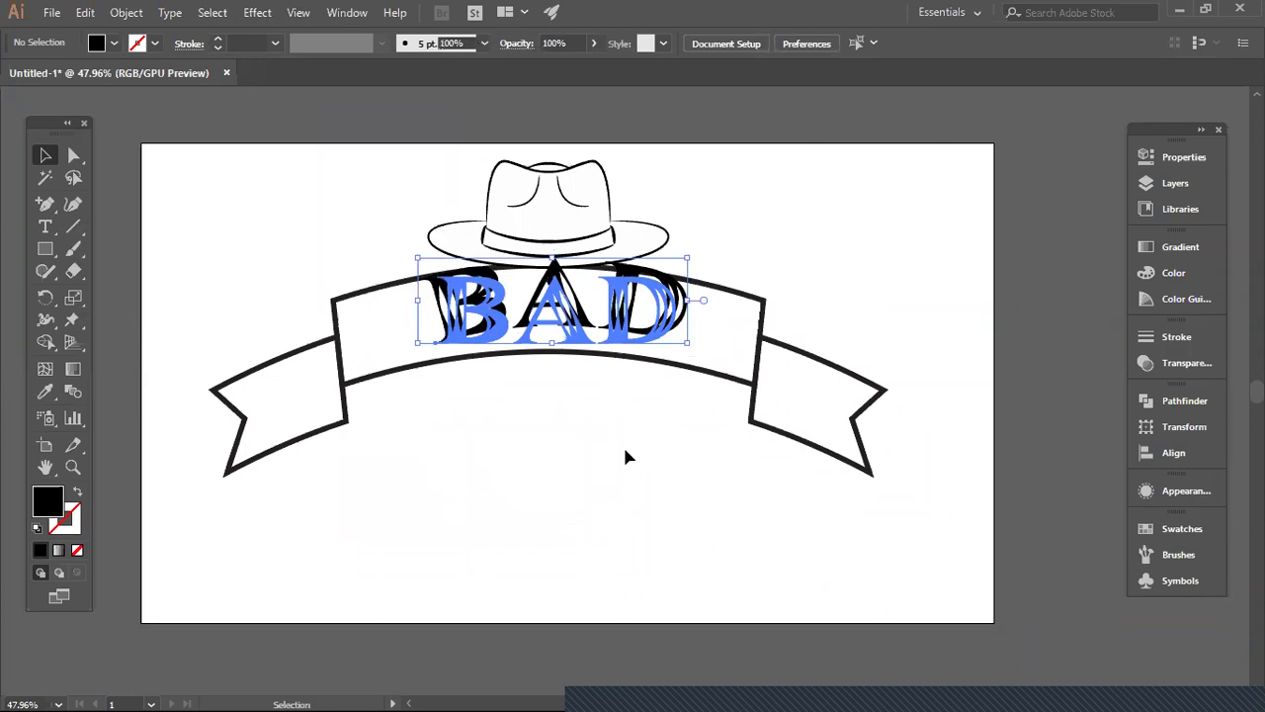
click(577, 431)
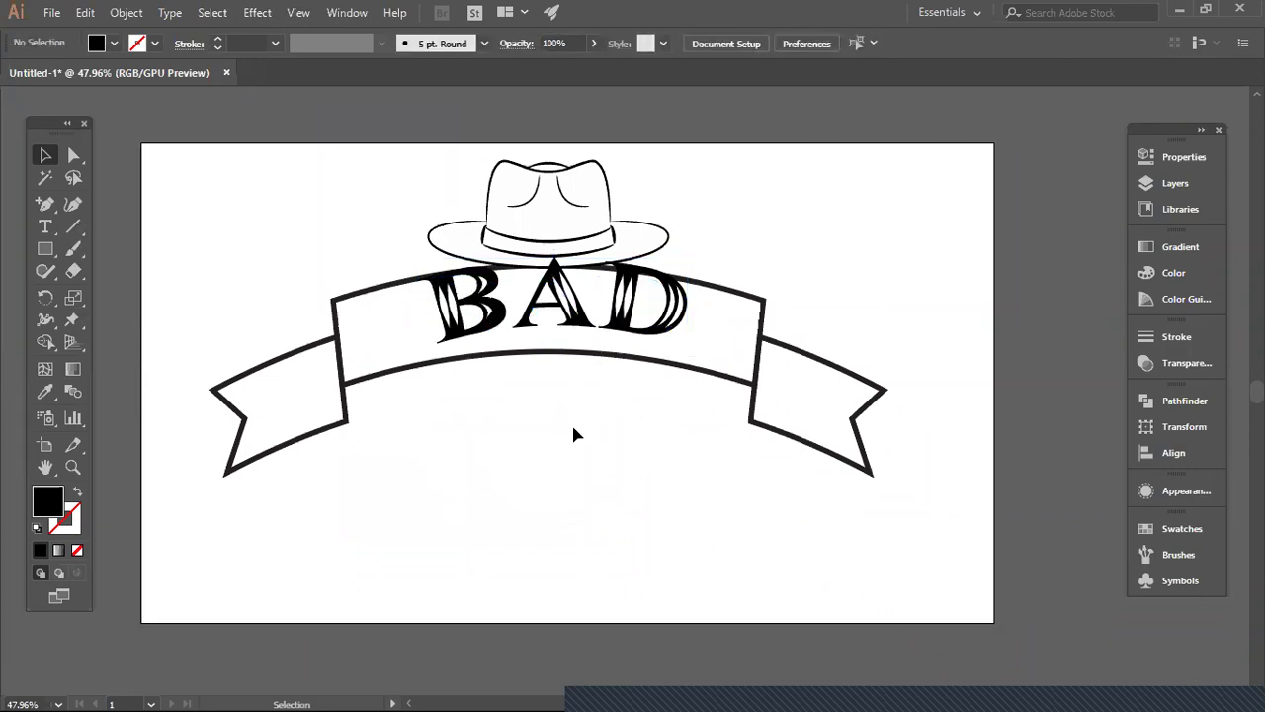